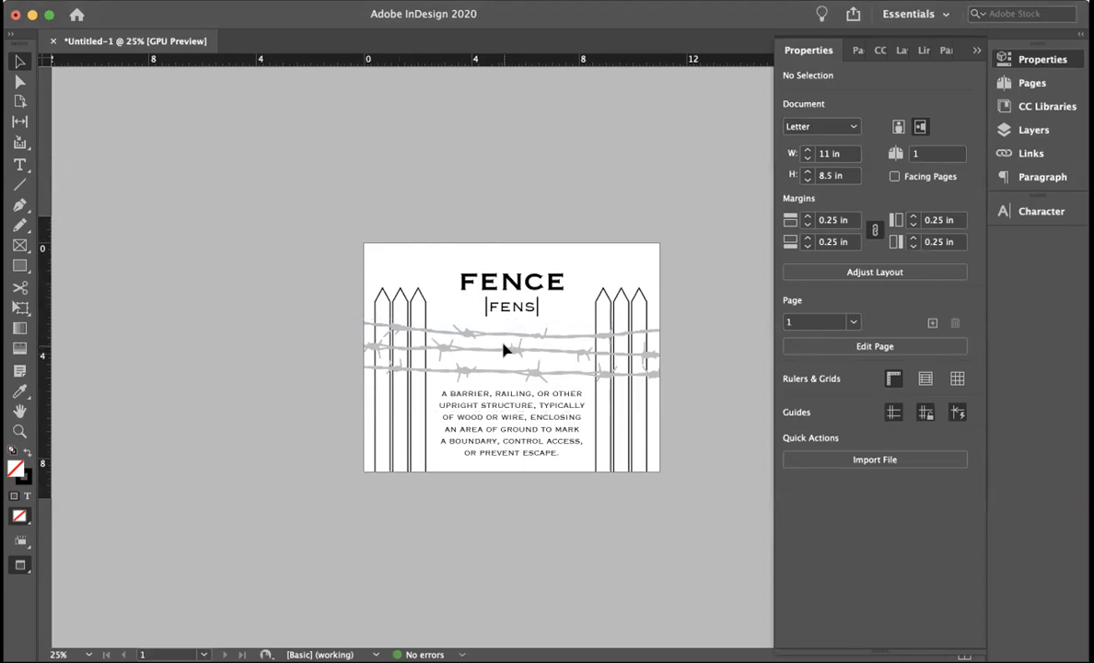
pyautogui.click(513, 356)
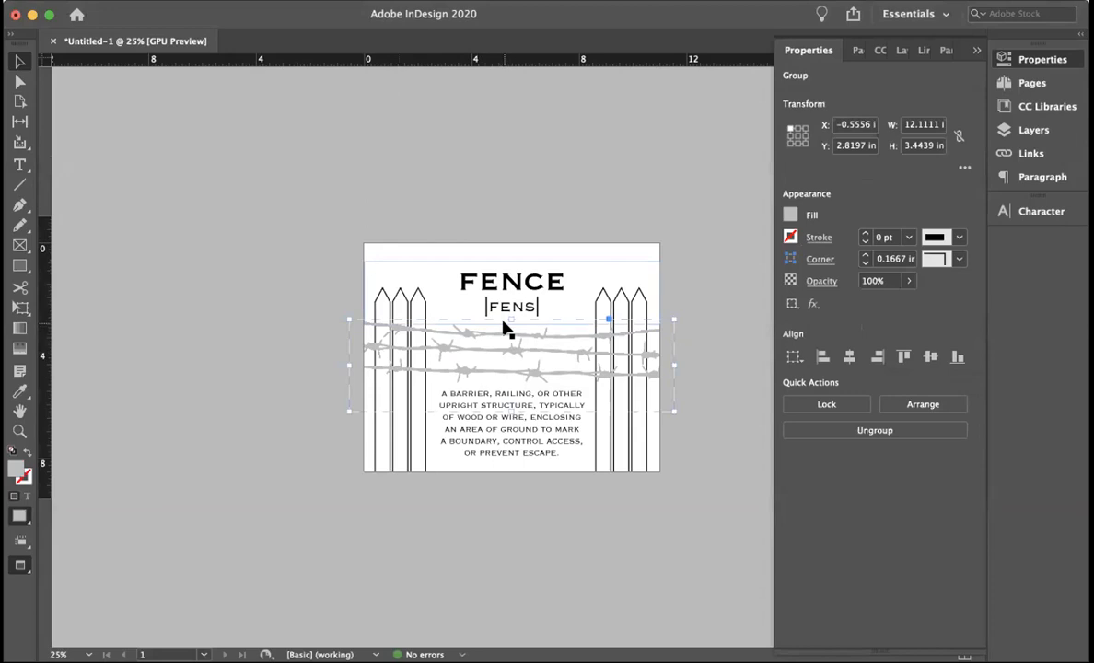
pyautogui.click(287, 284)
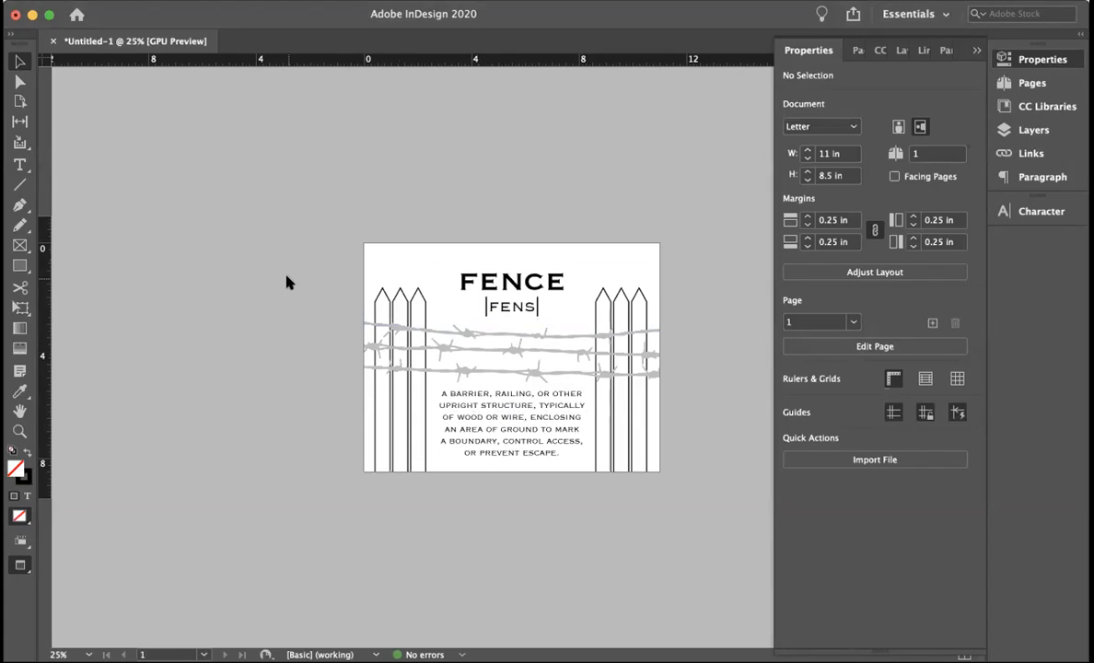
# - Create a new one-page document in inches, in landscape orientation, 11 in wide by 8.5 in high
pyautogui.press('super+n')
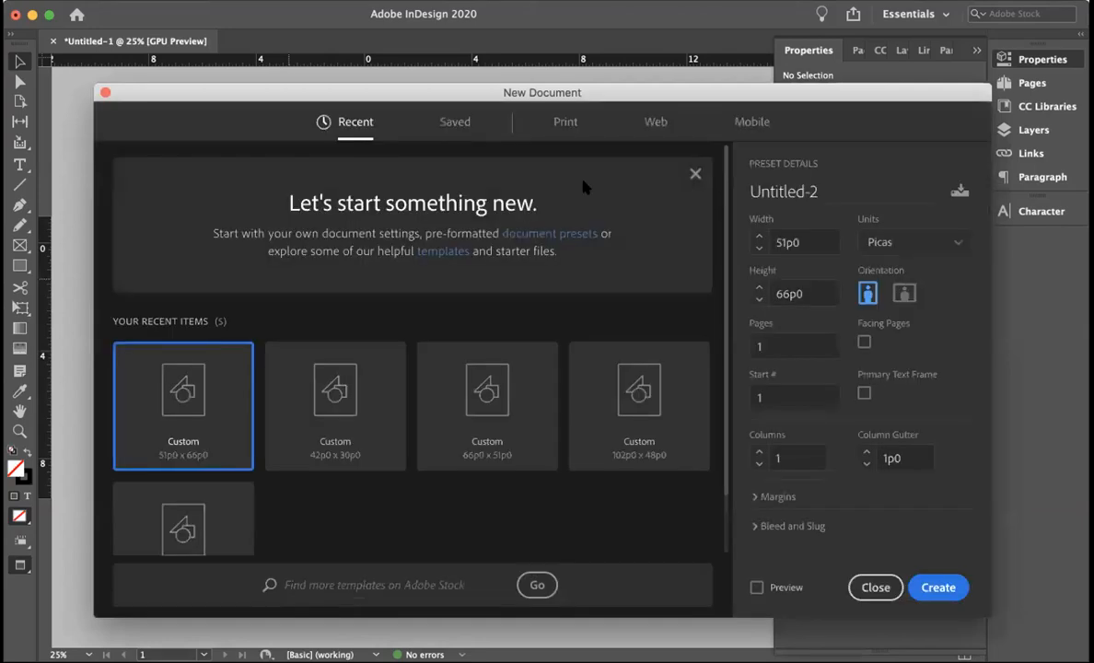
pyautogui.click(901, 243)
pyautogui.click(893, 329)
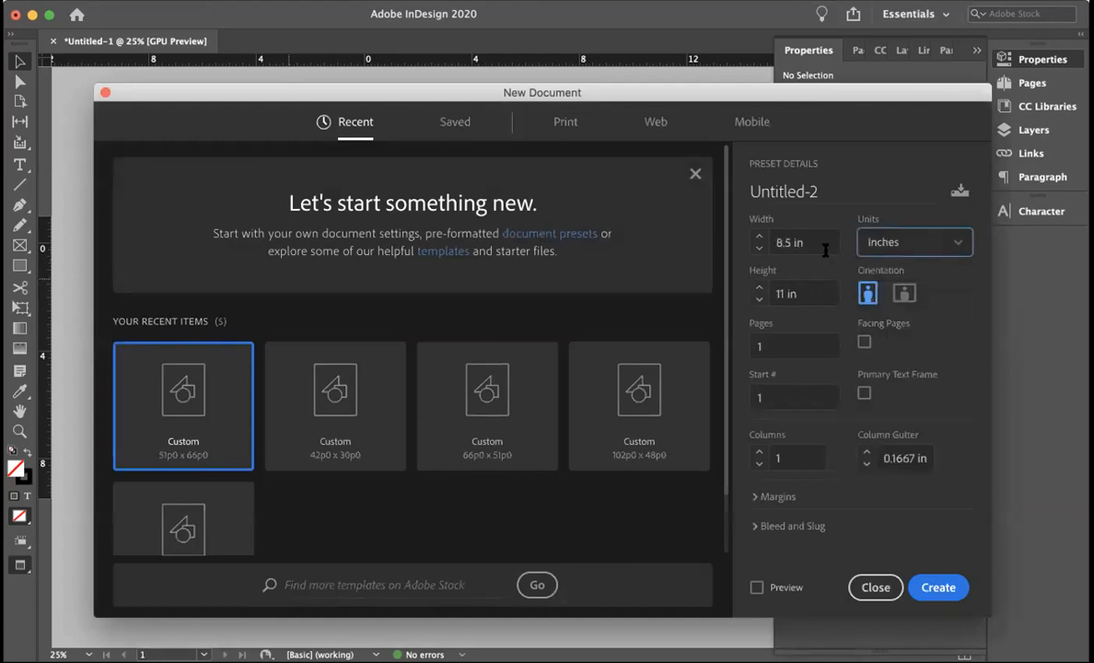
pyautogui.click(900, 297)
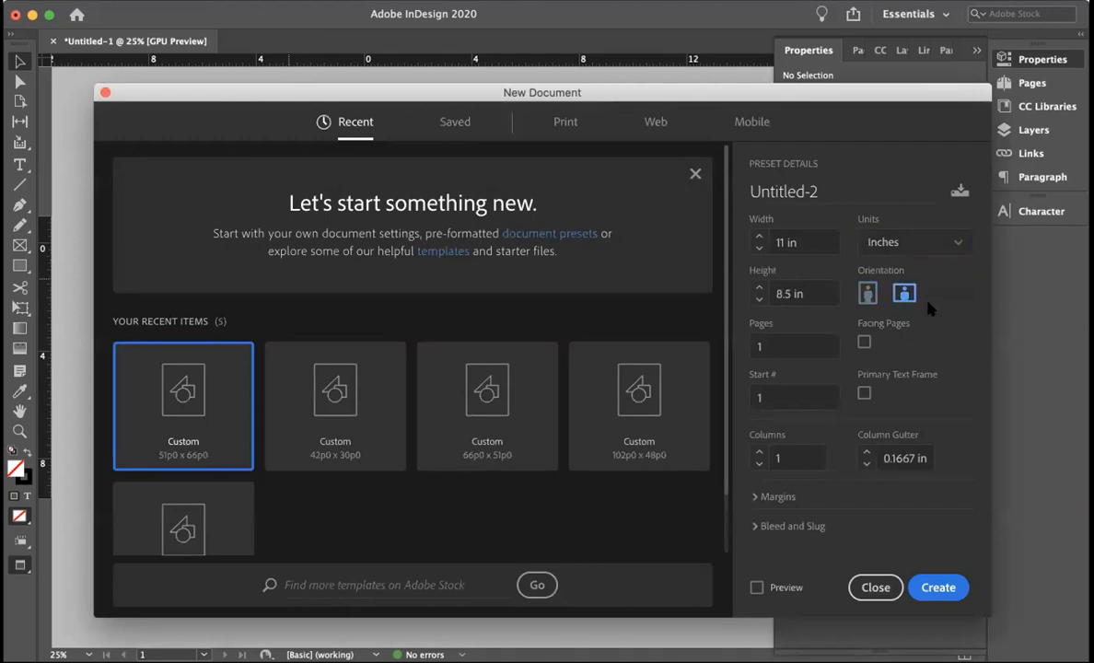
pyautogui.click(941, 590)
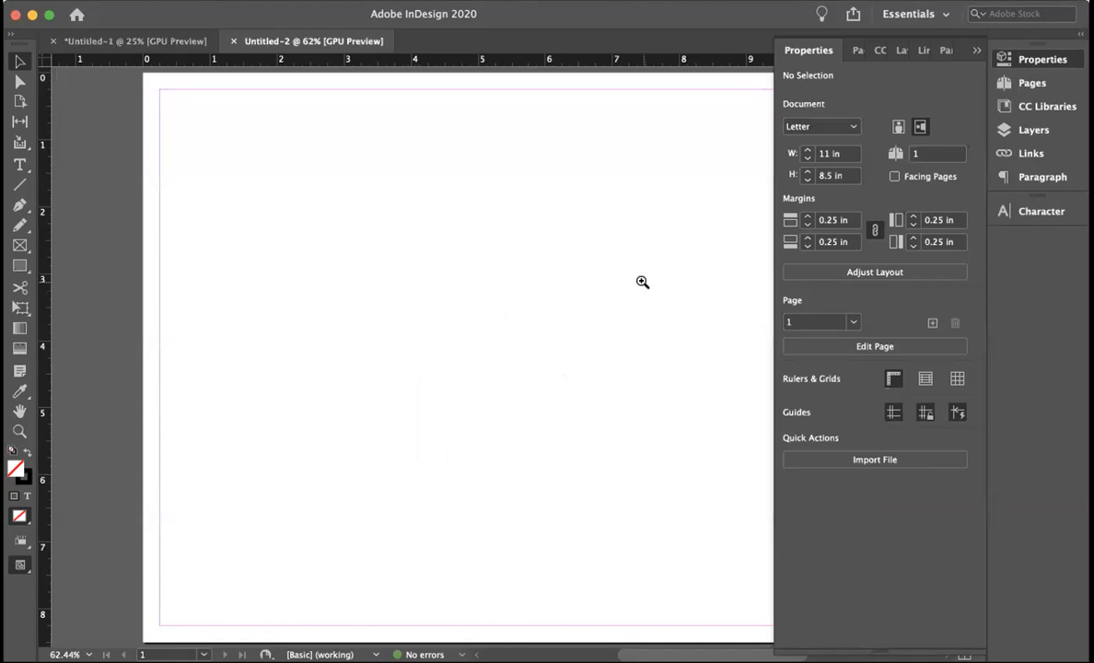
pyautogui.press('super+minus')
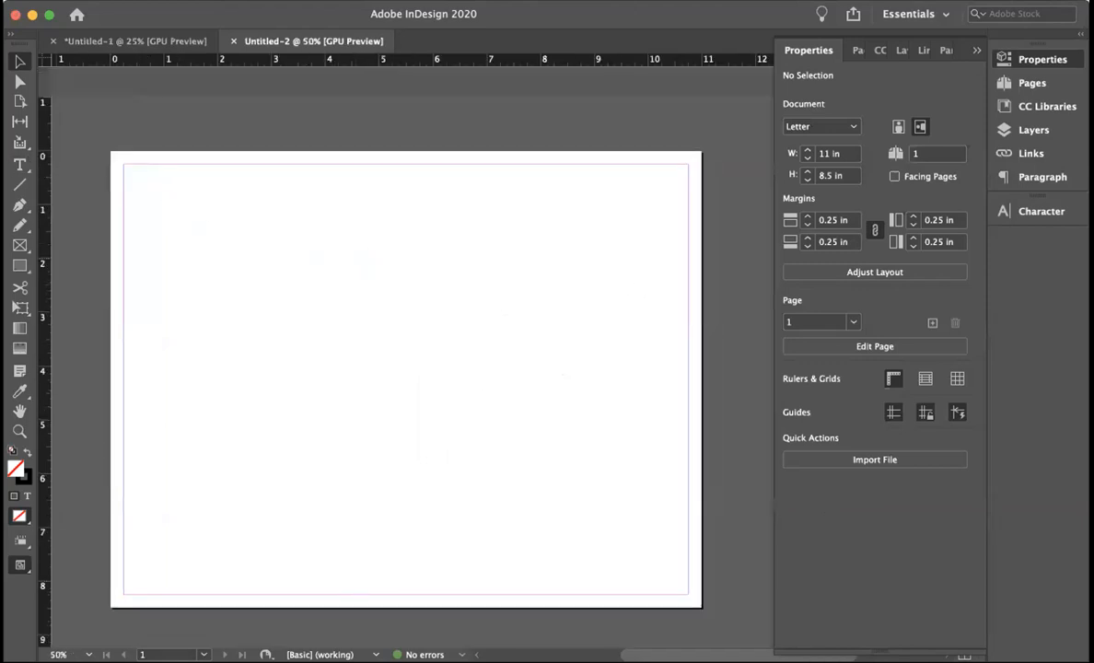
# - Paste the copied word "fence" as a text frame in the page's upper middle and shorten the frame to about 0.24 in high
pyautogui.press('super+Tab')
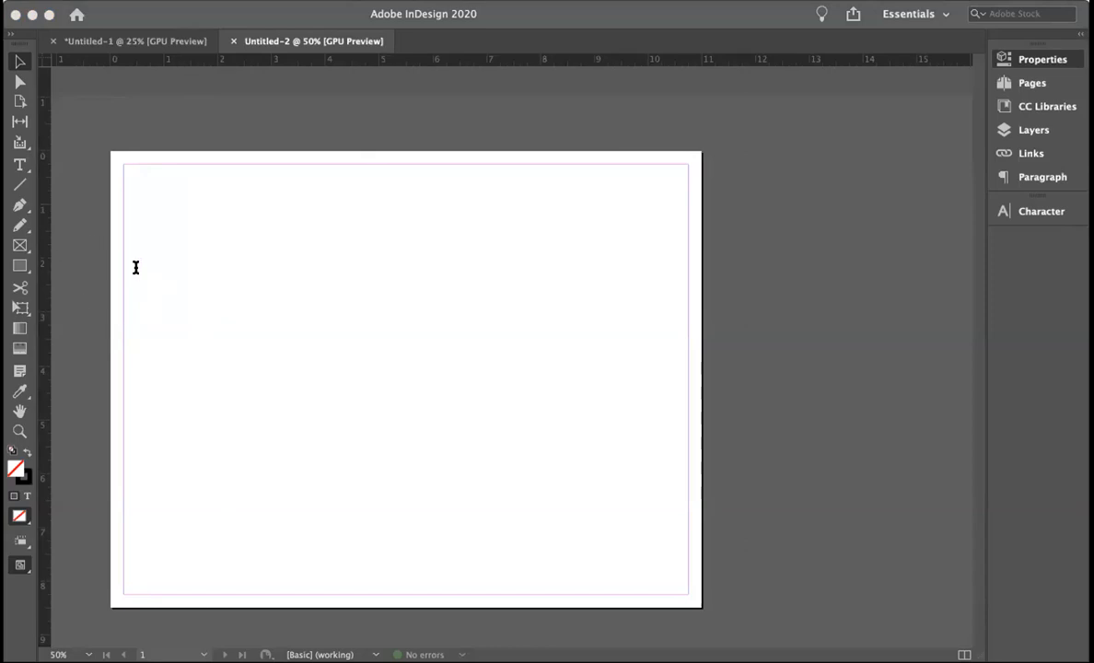
pyautogui.click(445, 40)
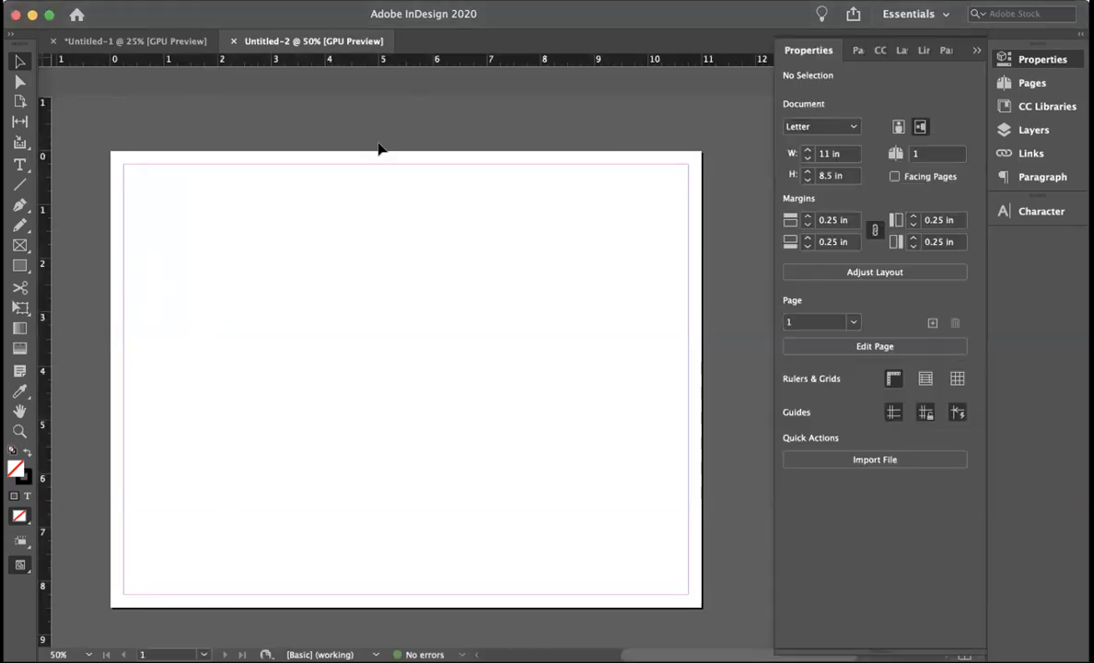
pyautogui.press('super+v')
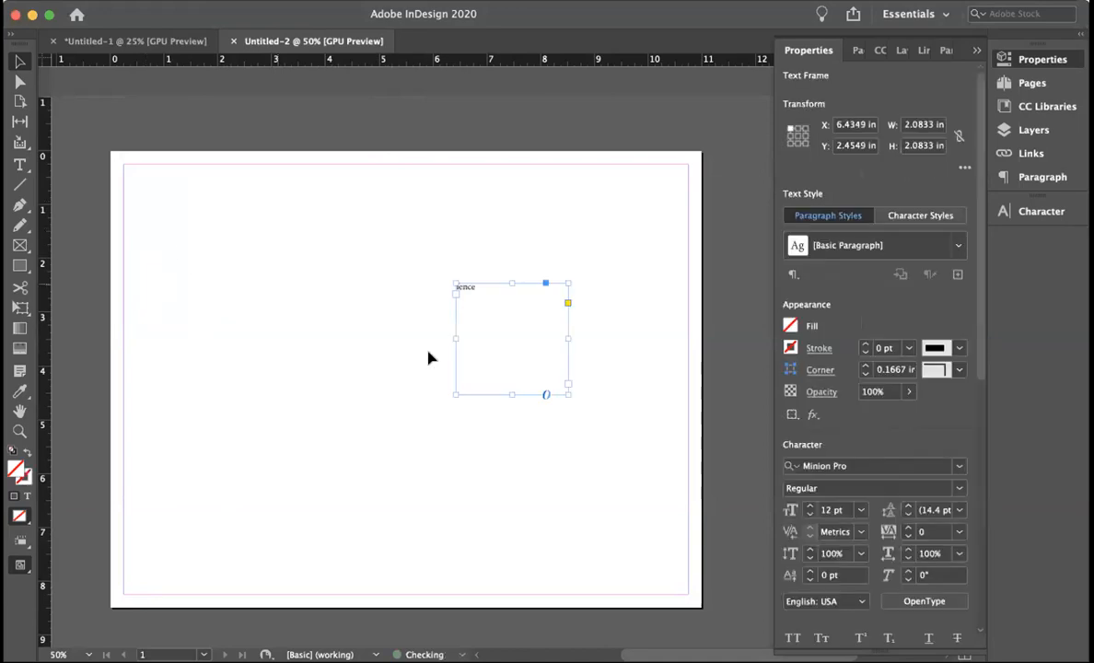
pyautogui.moveTo(480, 345); pyautogui.dragTo(347, 291)
pyautogui.moveTo(377, 342); pyautogui.dragTo(368, 245)
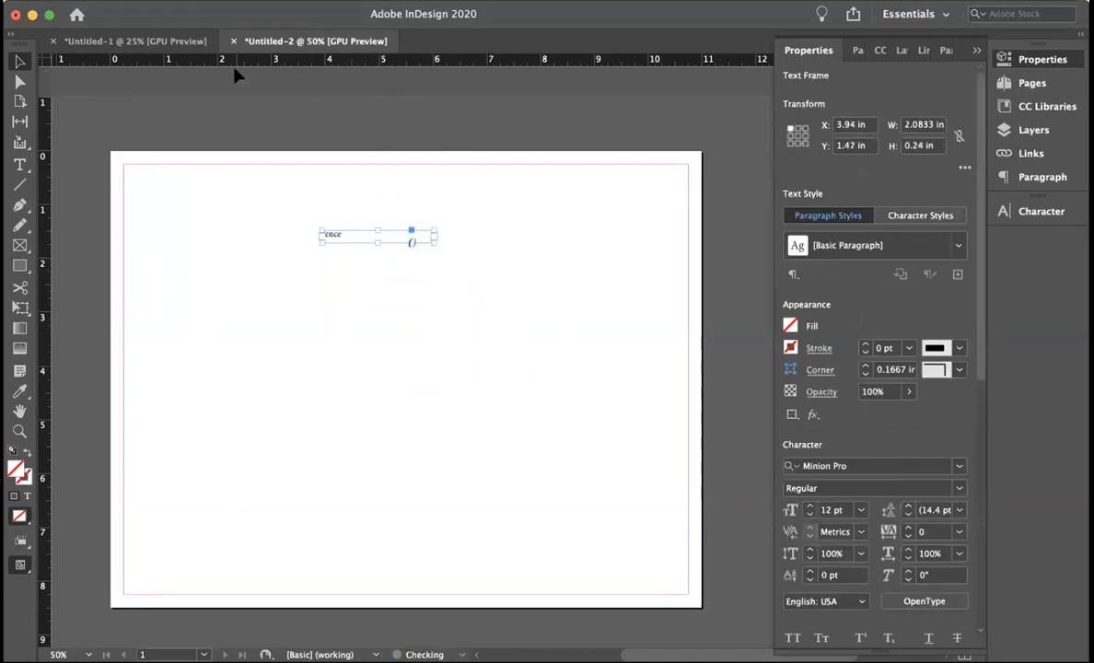
# - Draw a text frame about 3.5 in wide below the word "fence" and paste the copied pronunciation into it
pyautogui.click(19, 164)
pyautogui.moveTo(274, 262); pyautogui.dragTo(464, 293)
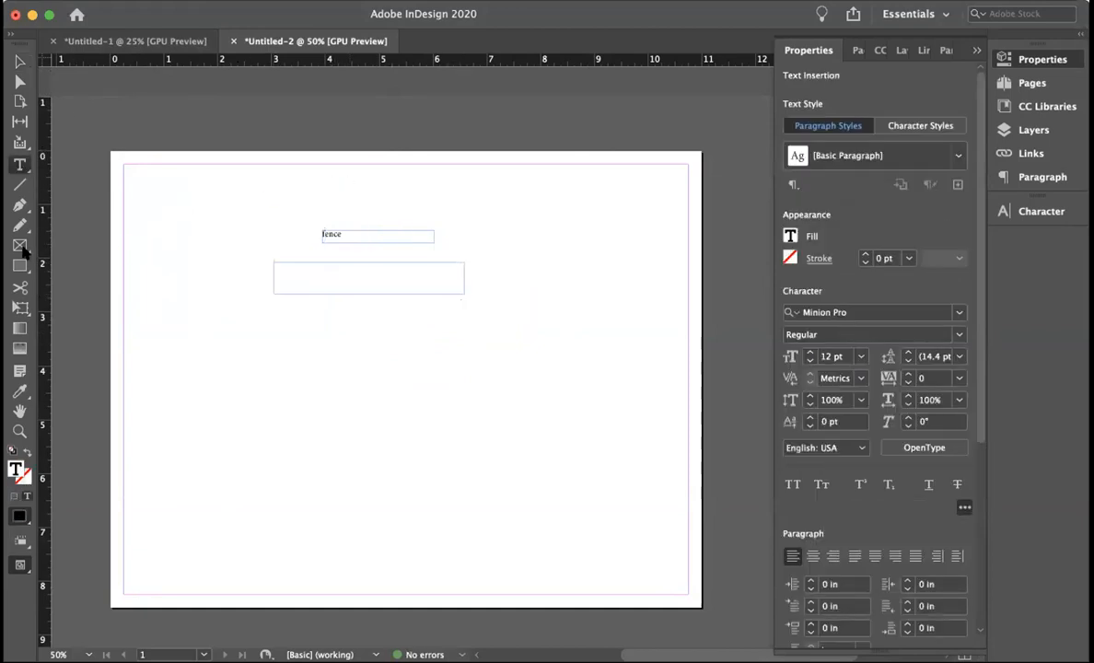
pyautogui.press('super+Tab')
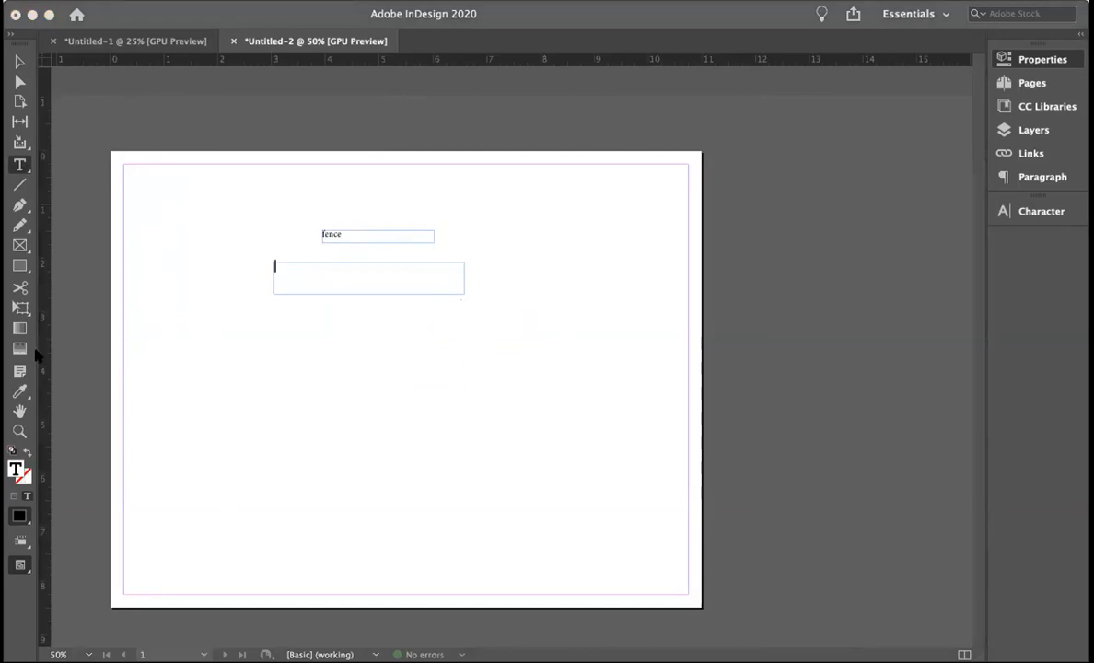
pyautogui.click(261, 46)
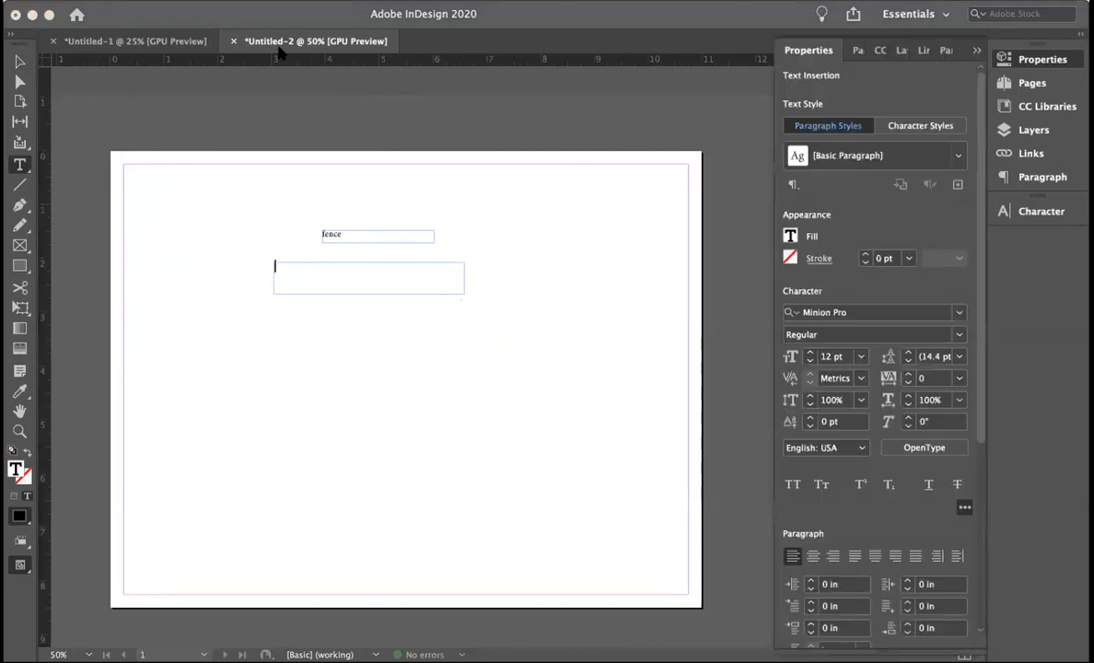
pyautogui.press('super+v')
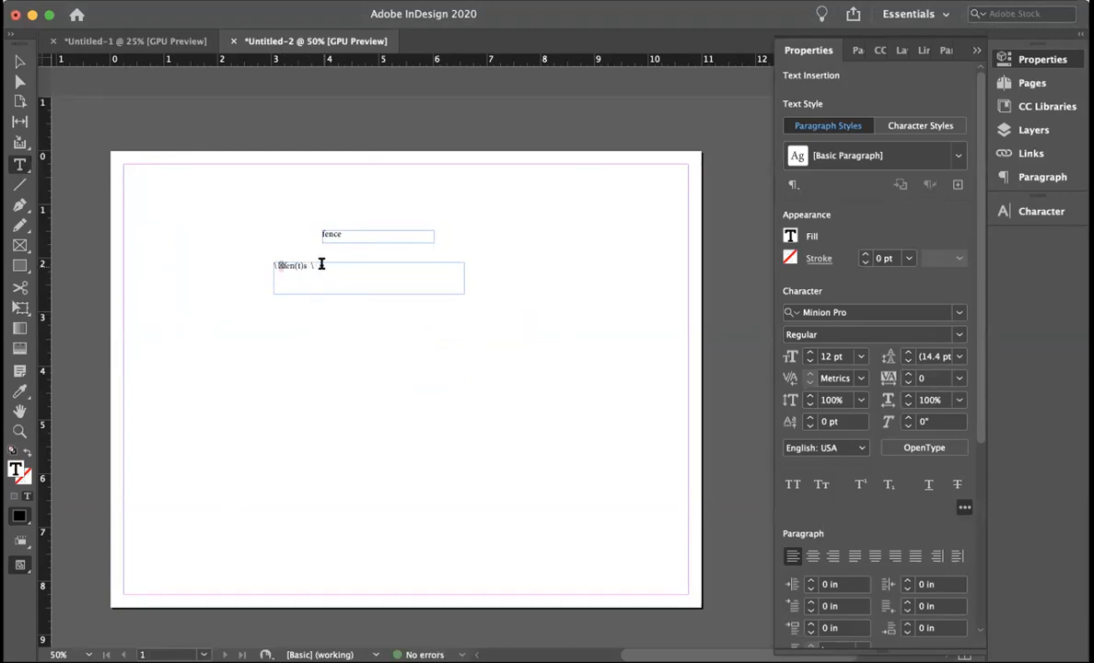
# - Remove the extra characters before "fen" in the pronunciation and replace the opening backslash with a vertical bar
pyautogui.click(285, 265)
pyautogui.click(282, 265)
pyautogui.press('BackSpace')
pyautogui.press('BackSpace')
pyautogui.press('BackSpace')
pyautogui.write('\\')
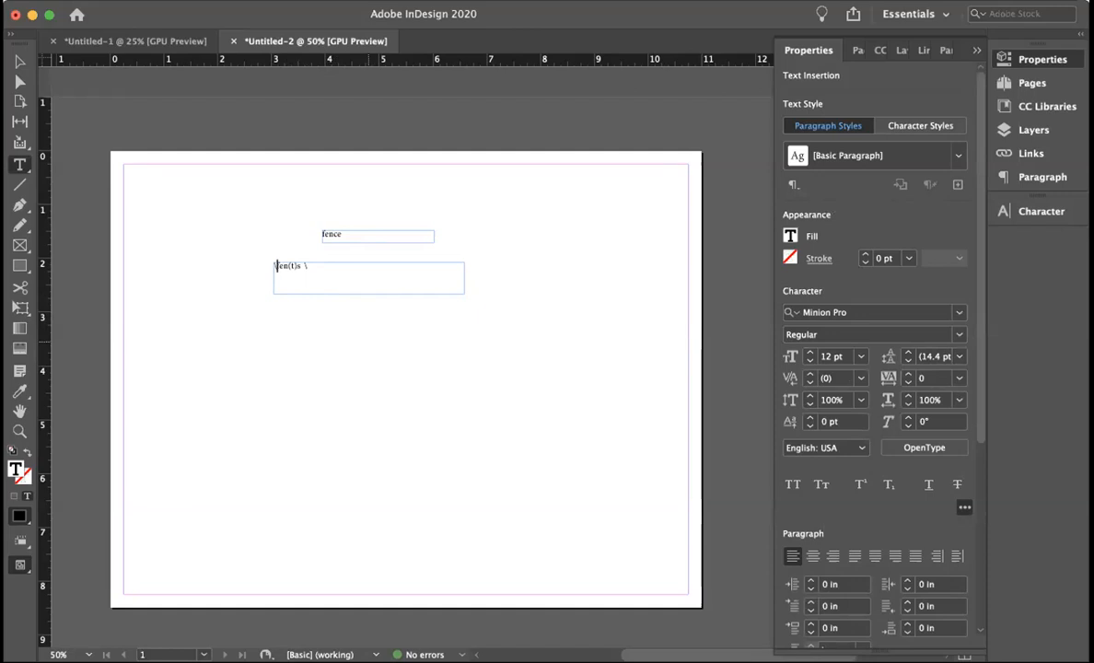
pyautogui.press('BackSpace')
pyautogui.write('|')
# - Clean up the rest of the pronunciation, dropping "(t)" and the closing backslash, so the line reads "| fens |"
pyautogui.click(312, 263)
pyautogui.press('BackSpace')
pyautogui.press('BackSpace')
pyautogui.press('BackSpace')
pyautogui.press('BackSpace')
pyautogui.press('BackSpace')
pyautogui.press('BackSpace')
pyautogui.click(330, 266)
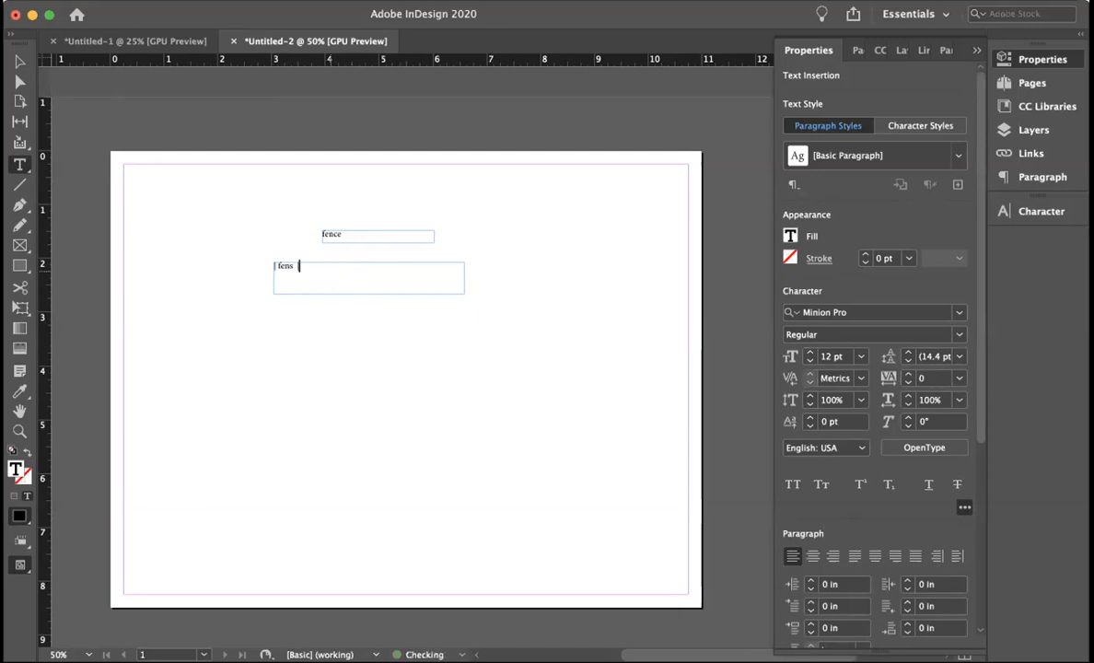
pyautogui.press('BackSpace')
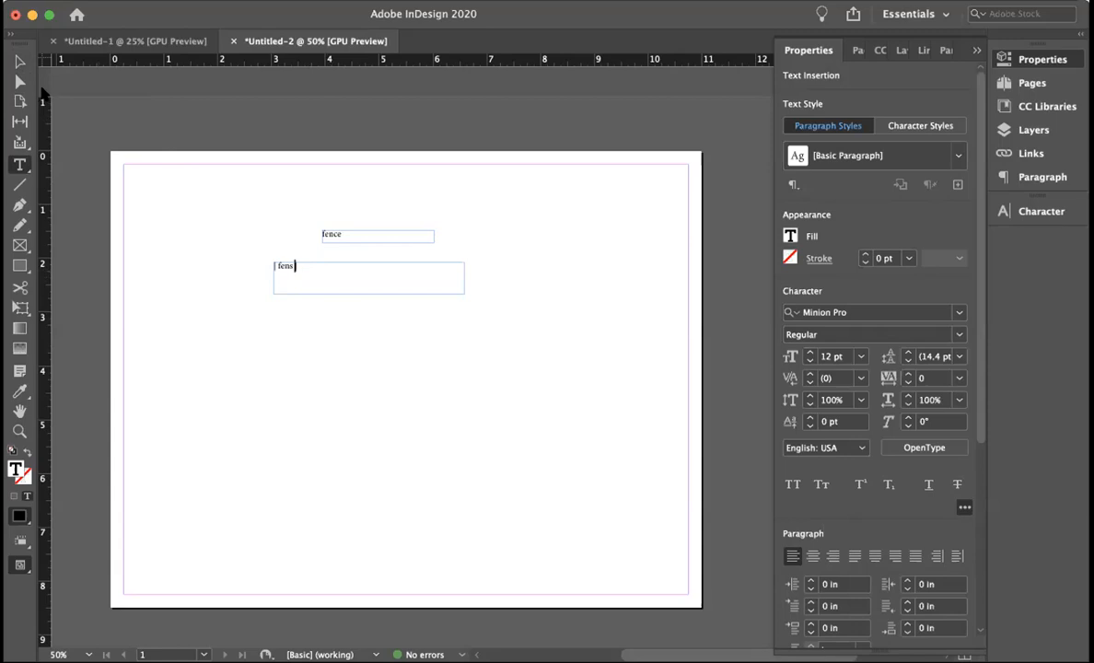
# - Paste the copied definition text as a new frame and place it below the pronunciation
pyautogui.click(349, 334)
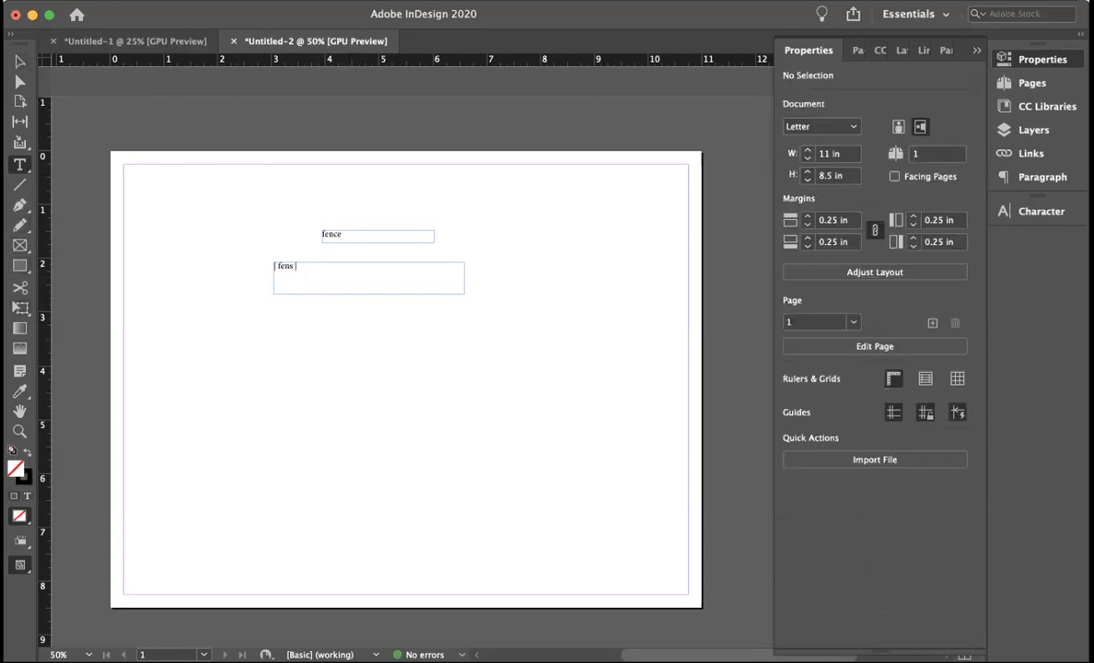
pyautogui.press('super+Tab')
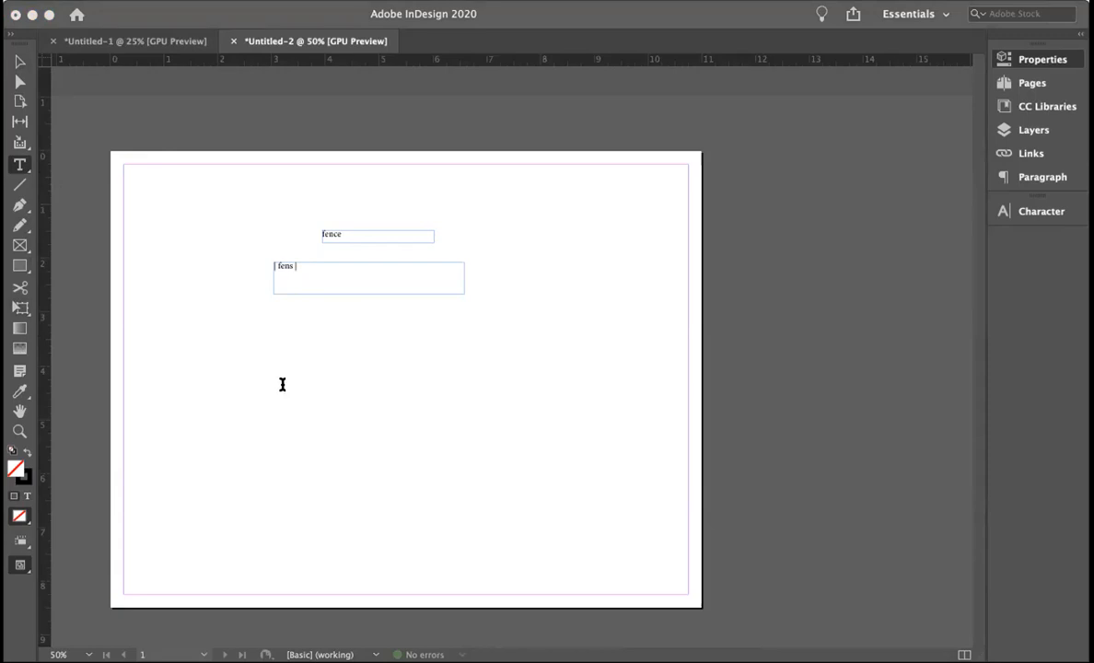
pyautogui.click(455, 21)
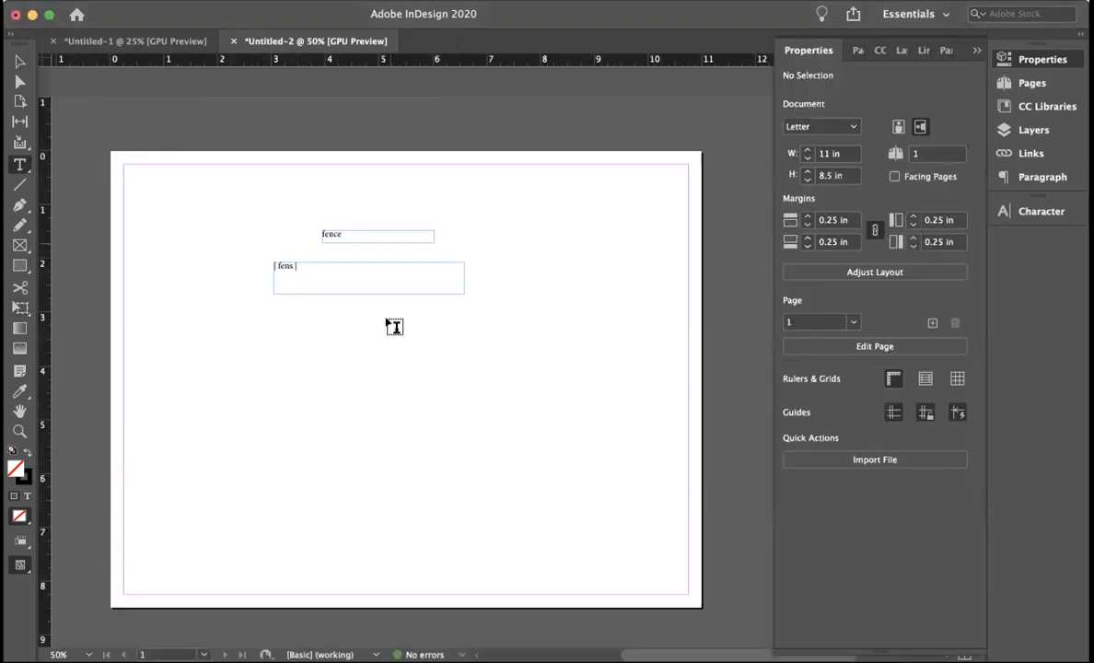
pyautogui.click(19, 61)
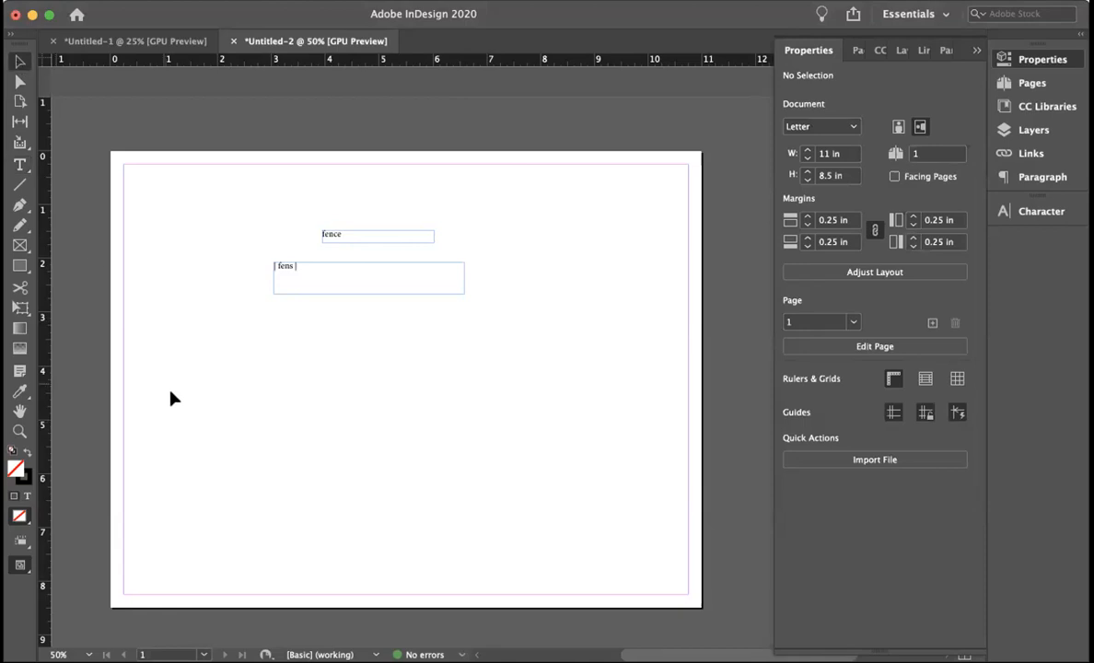
pyautogui.press('super+v')
pyautogui.moveTo(522, 300); pyautogui.dragTo(296, 327)
# - Move the "| fens |" line into the frame under "fence", extending that frame to fit, and delete the emptied frame
pyautogui.doubleClick(311, 271)
pyautogui.doubleClick(313, 272)
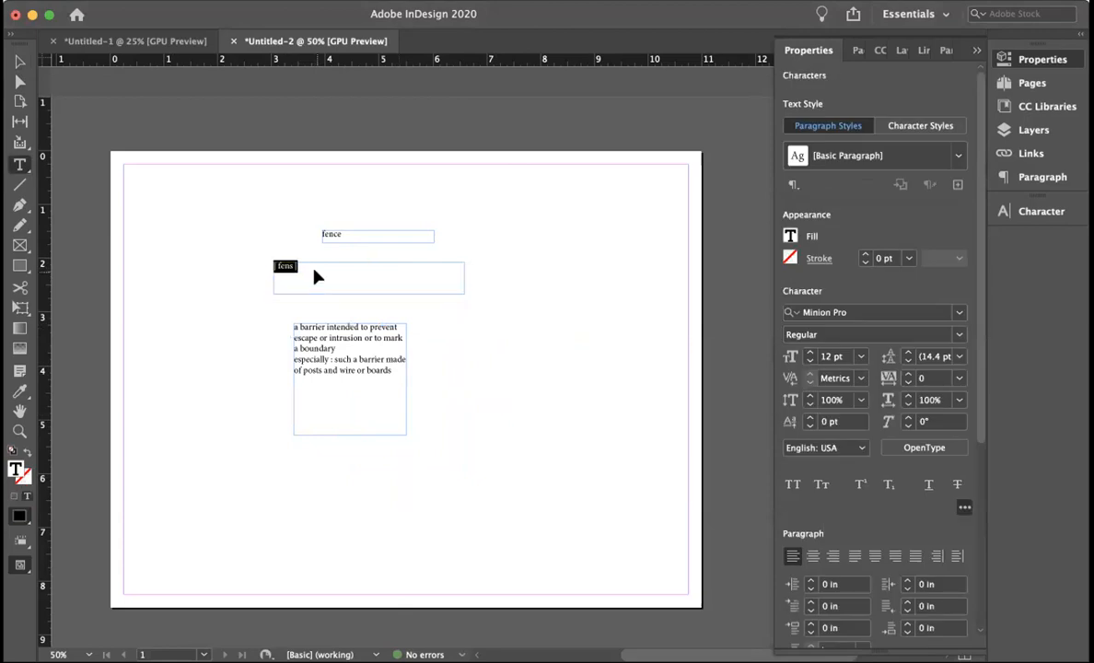
pyautogui.press('BackSpace')
pyautogui.click(371, 235)
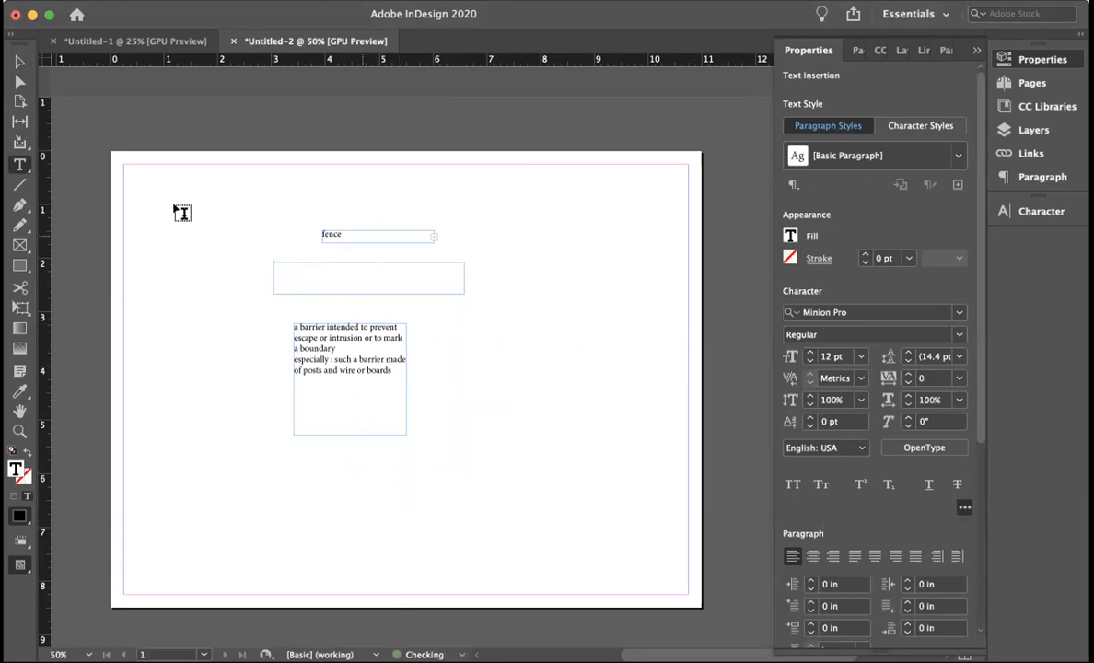
pyautogui.click(20, 61)
pyautogui.moveTo(377, 242); pyautogui.dragTo(376, 272)
pyautogui.click(385, 304)
pyautogui.press('Delete')
# - Widen the definition frame to about 2.6 in and align its left edge with the heading frame, at about Y 3.59 in
pyautogui.click(324, 336)
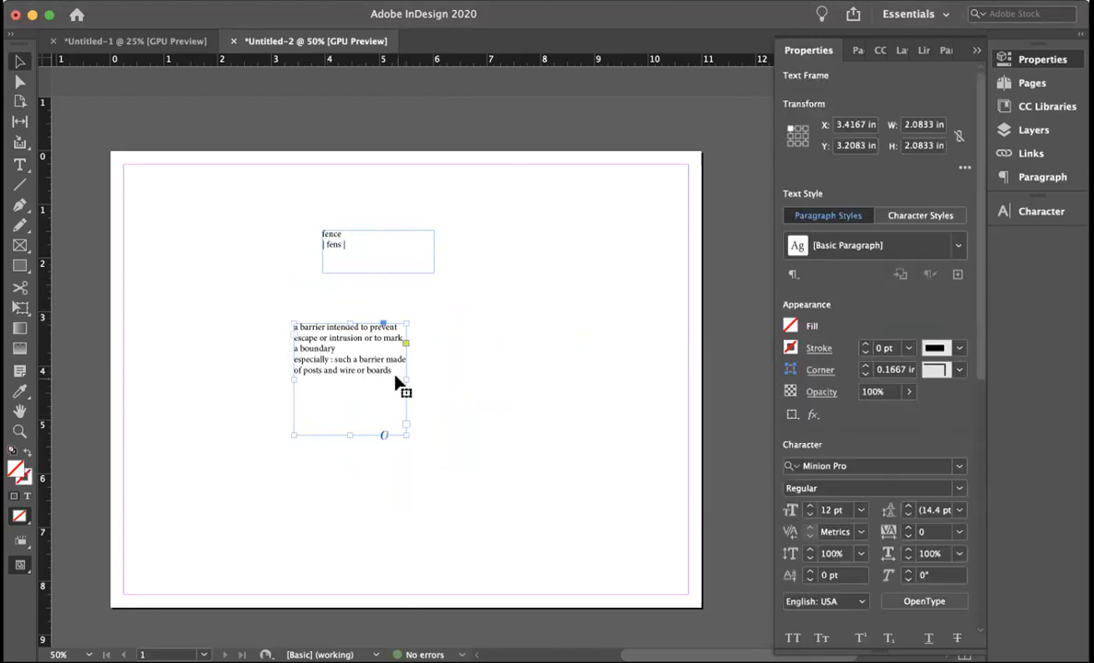
pyautogui.moveTo(406, 379); pyautogui.dragTo(434, 380)
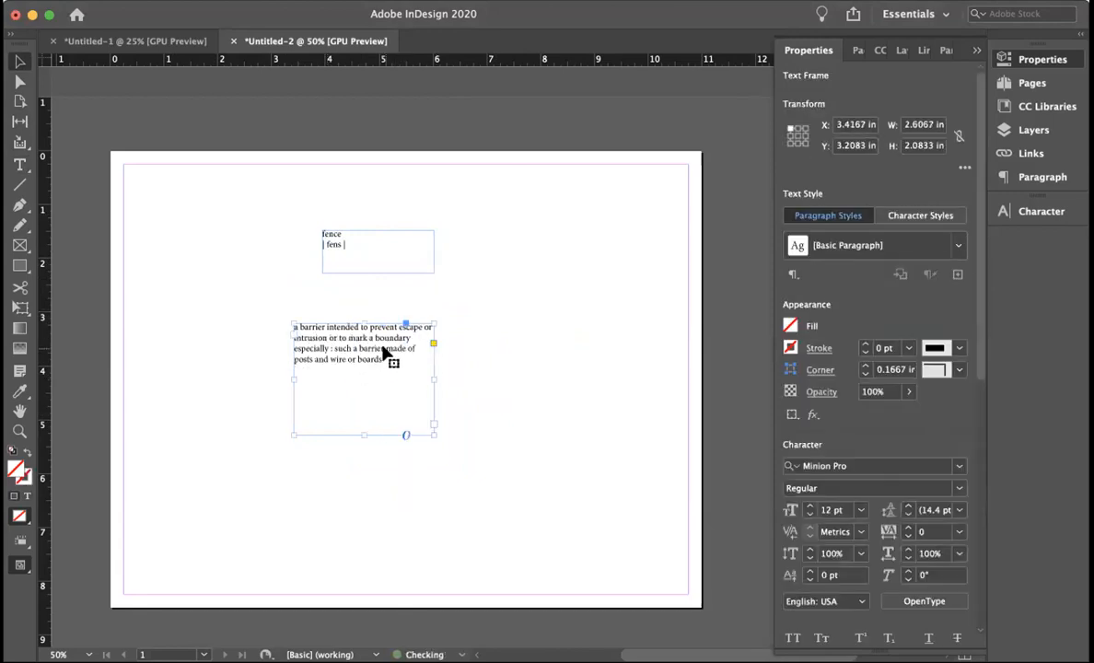
pyautogui.moveTo(383, 351); pyautogui.dragTo(413, 372)
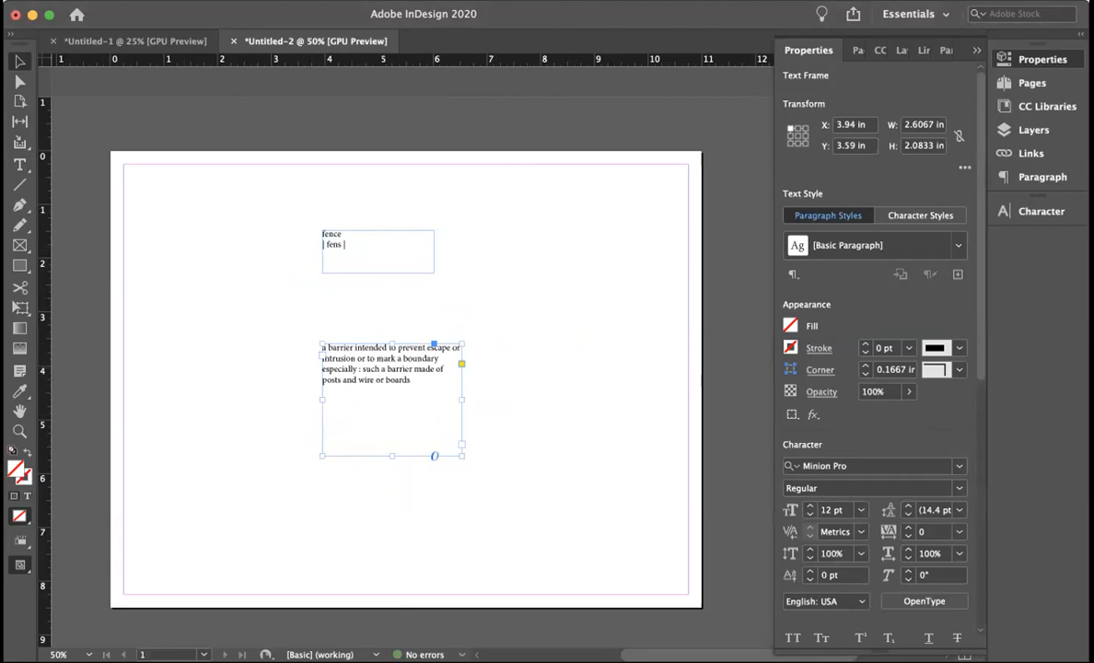
# - Check the finished example, and set the "fence | fens |" heading text to 24 pt Copperplate Regular
pyautogui.click(136, 42)
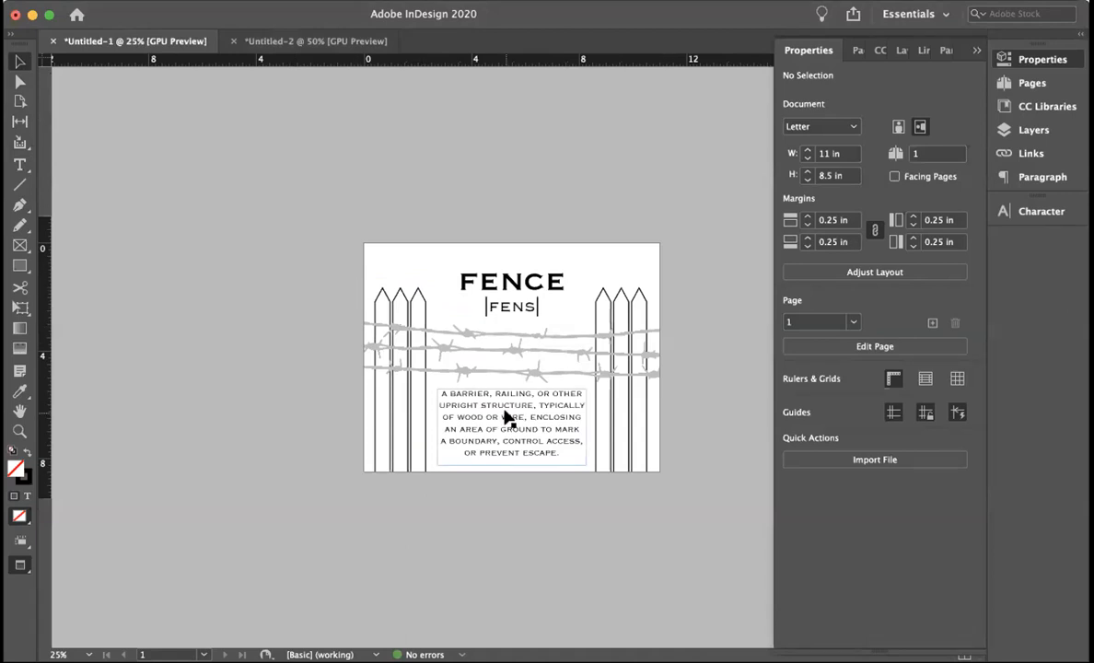
pyautogui.click(313, 41)
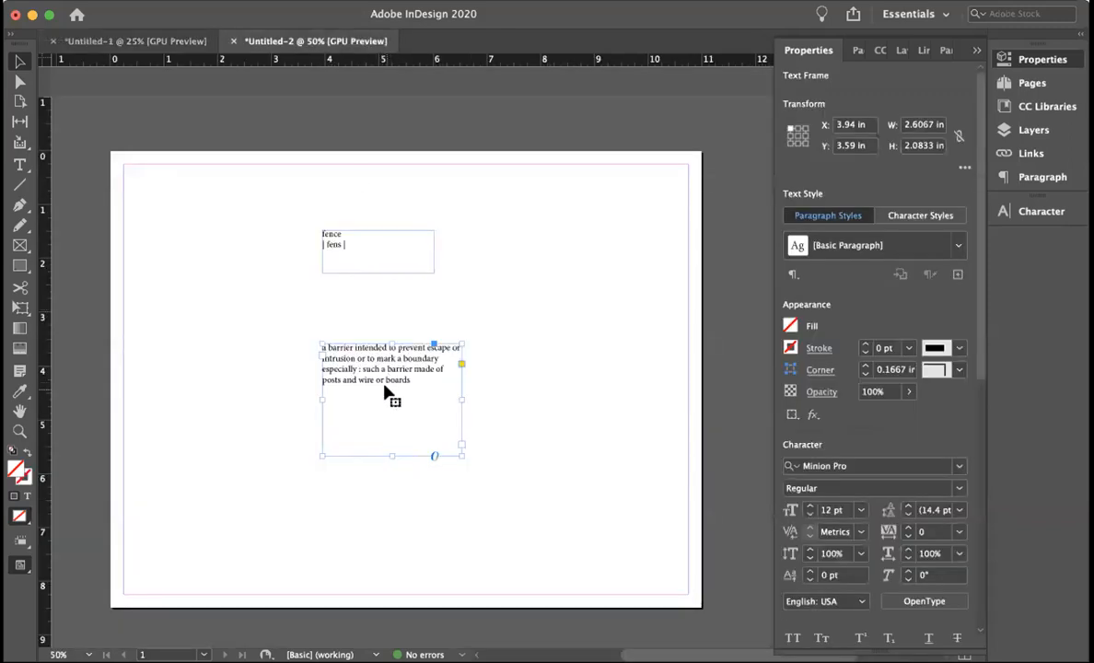
pyautogui.doubleClick(359, 246)
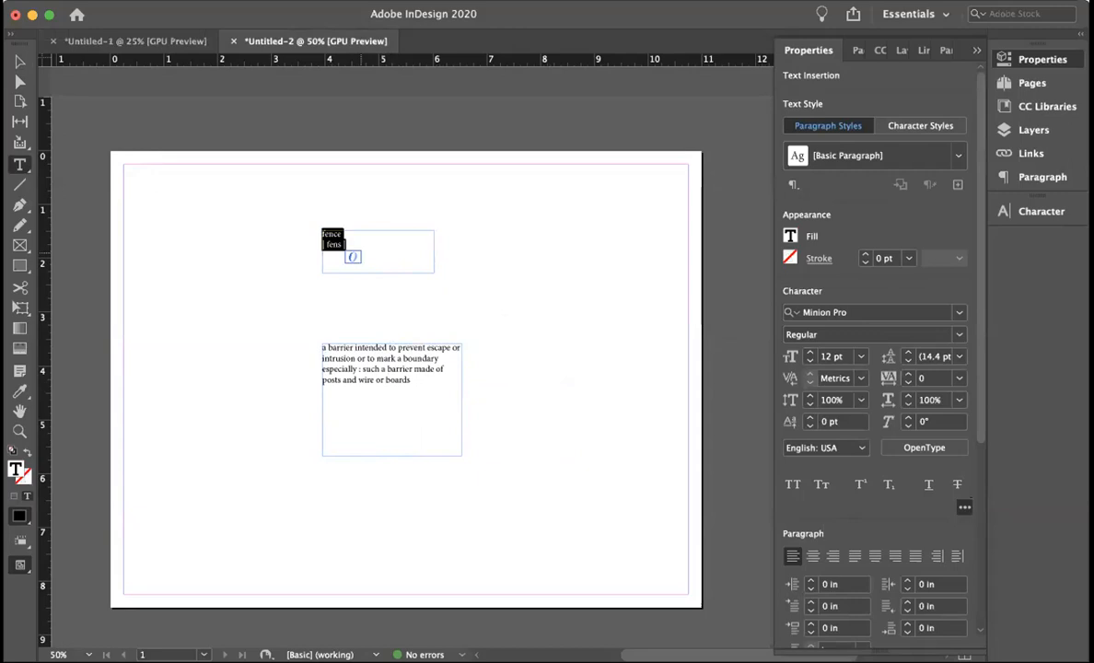
pyautogui.press('super+shift+period')
pyautogui.press('super+shift+period')
pyautogui.press('super+shift+period')
pyautogui.press('super+shift+period')
pyautogui.press('super+shift+period')
pyautogui.press('super+shift+period')
pyautogui.click(960, 313)
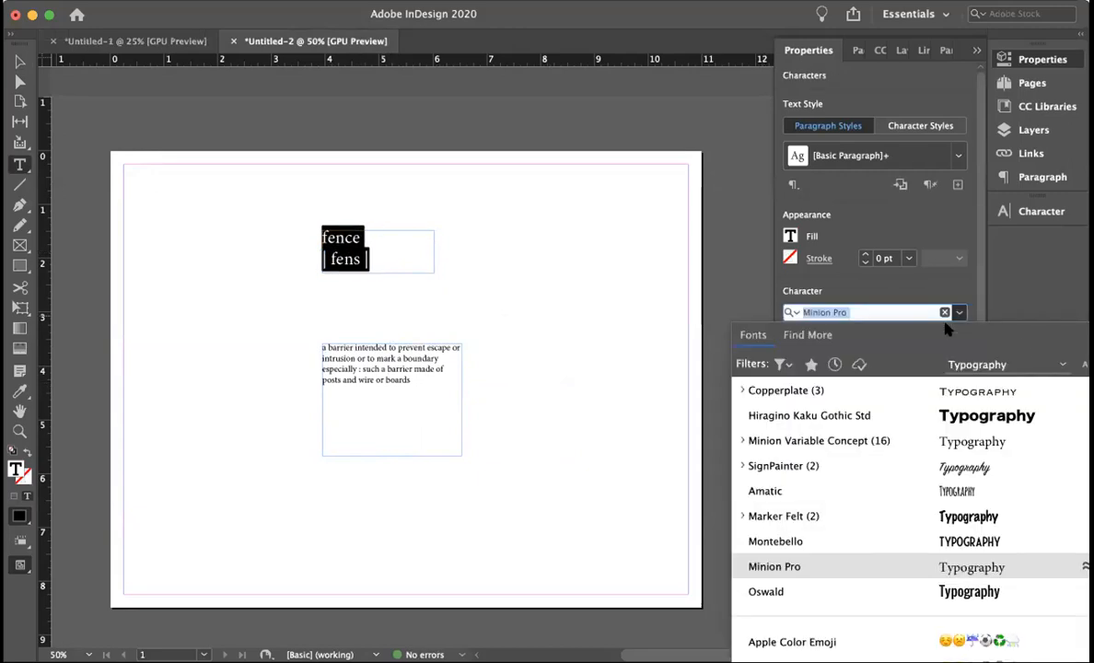
pyautogui.click(939, 391)
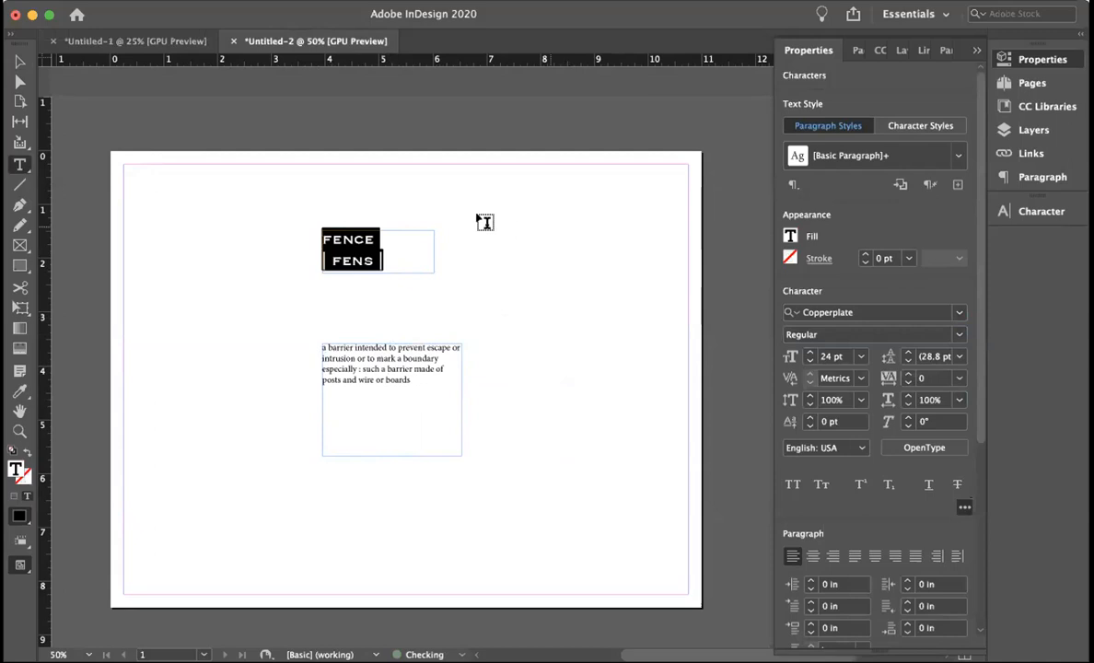
# - Enlarge the heading text to about 54 pt and scale its frame to about 3.31 by 2.64 in
pyautogui.press('super+shift+period')
pyautogui.press('super+shift+period')
pyautogui.press('super+shift+period')
pyautogui.press('super+shift+period')
pyautogui.press('super+shift+period')
pyautogui.click(20, 60)
pyautogui.moveTo(374, 269); pyautogui.dragTo(497, 335)
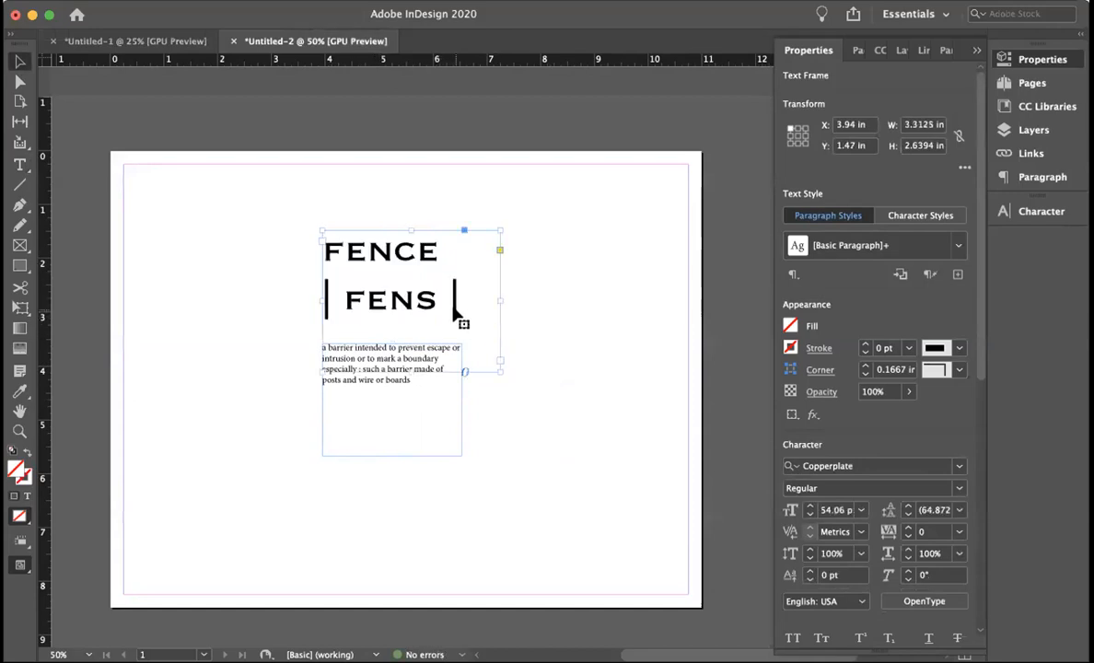
pyautogui.tripleClick(365, 267)
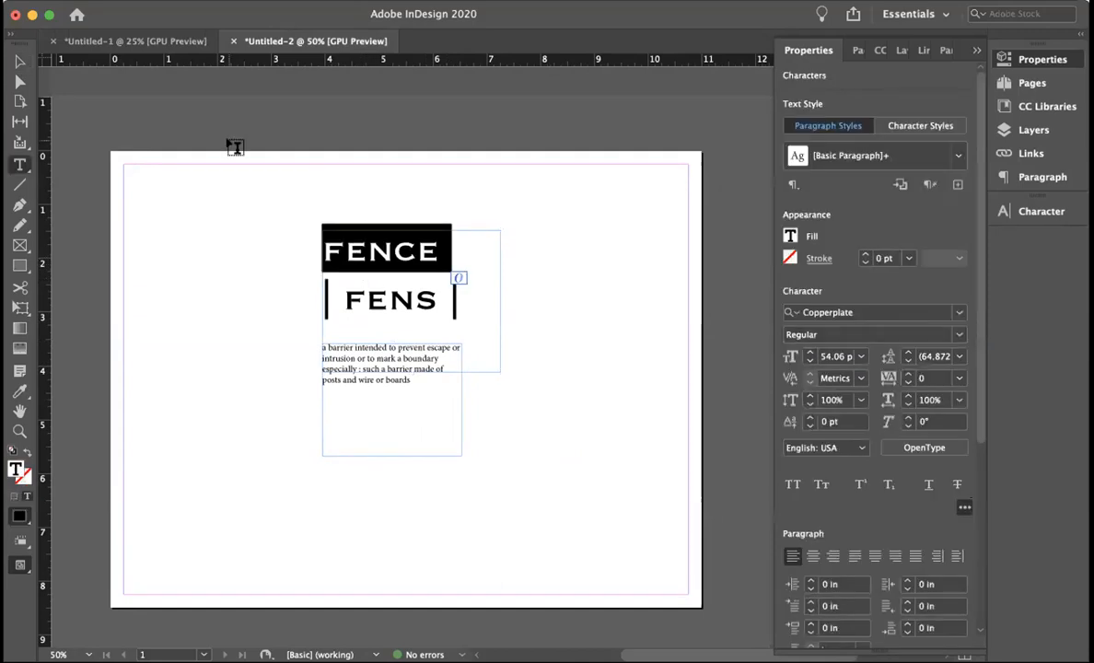
pyautogui.click(20, 61)
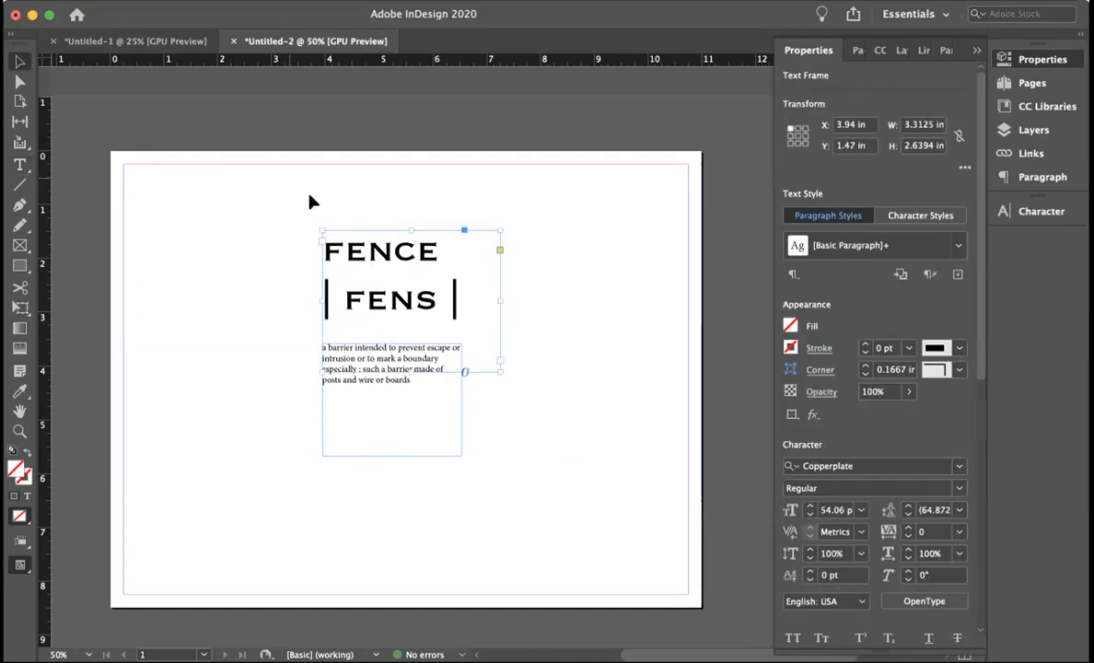
# - Enlarge the word "FENCE" to about 70 pt and move the heading frame to about X 3.59 in, Y 1.19 in
pyautogui.doubleClick(403, 251)
pyautogui.tripleClick(403, 252)
pyautogui.press('super+shift+period')
pyautogui.press('super+shift+period')
pyautogui.press('super+shift+period')
pyautogui.press('super+shift+period')
pyautogui.press('super+shift+period')
pyautogui.press('super+shift+period')
pyautogui.press('super+shift+period')
pyautogui.press('super+shift+period')
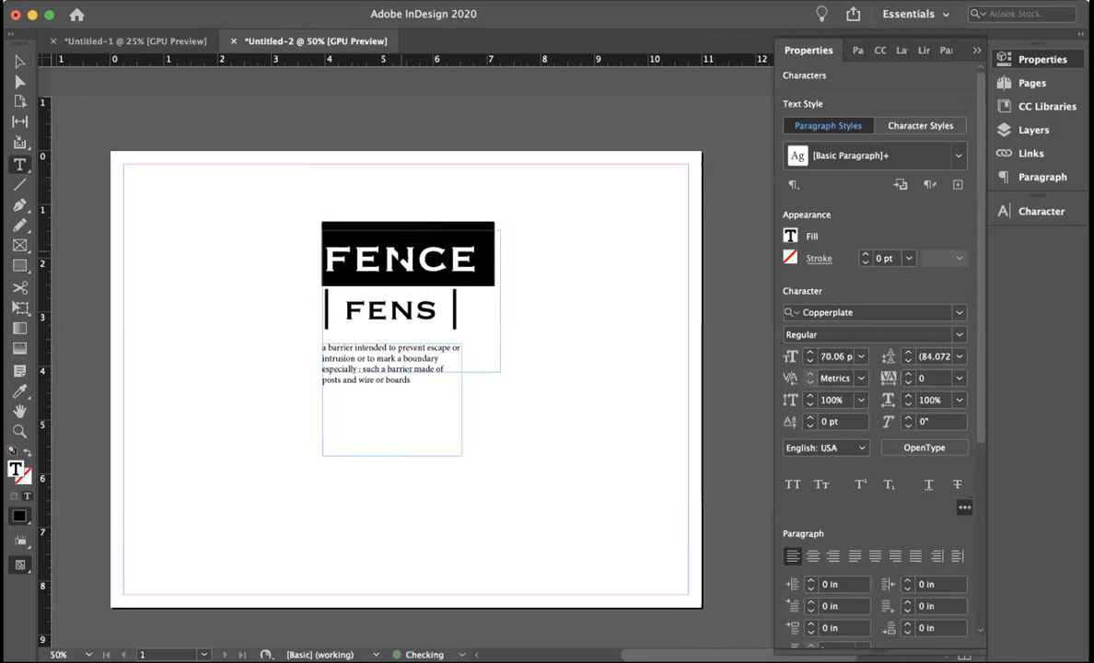
pyautogui.press('Escape')
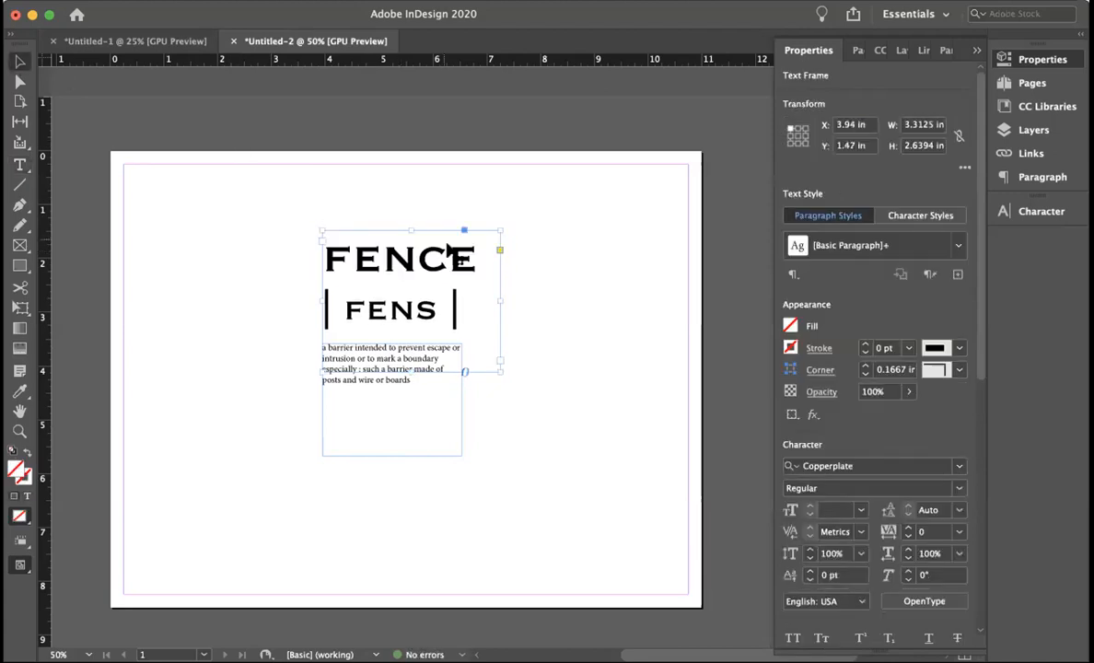
pyautogui.moveTo(452, 256); pyautogui.dragTo(432, 241)
# - Reduce the "| fens |" line to about 46 pt and center both lines of the heading
pyautogui.tripleClick(399, 268)
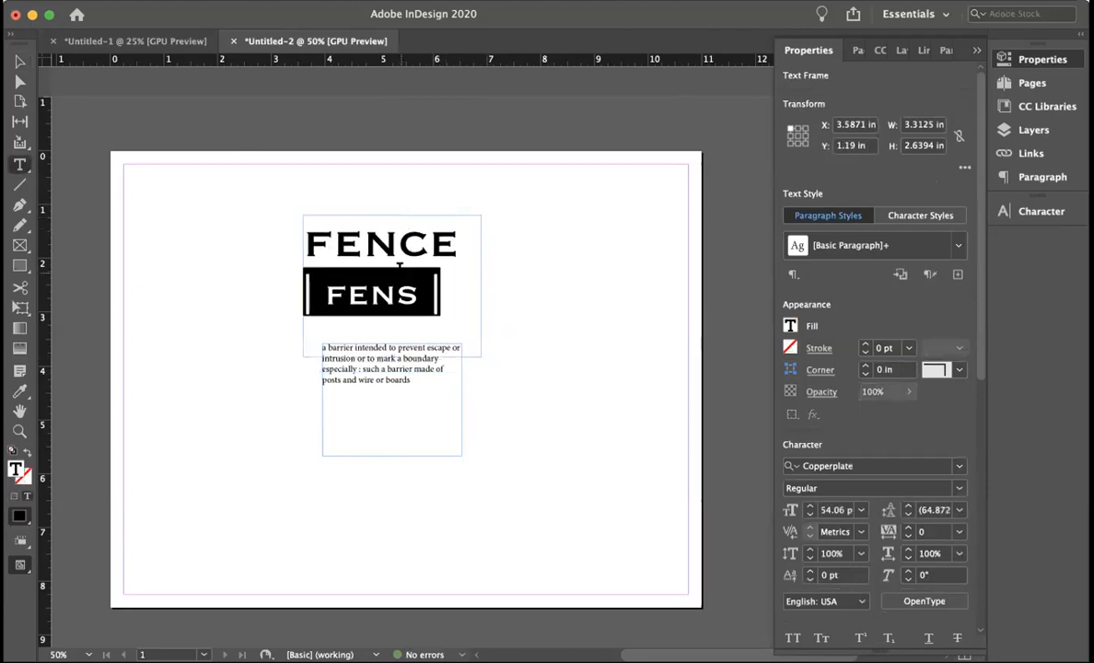
pyautogui.press('super+shift+comma')
pyautogui.press('super+shift+comma')
pyautogui.press('super+shift+comma')
pyautogui.press('super+shift+comma')
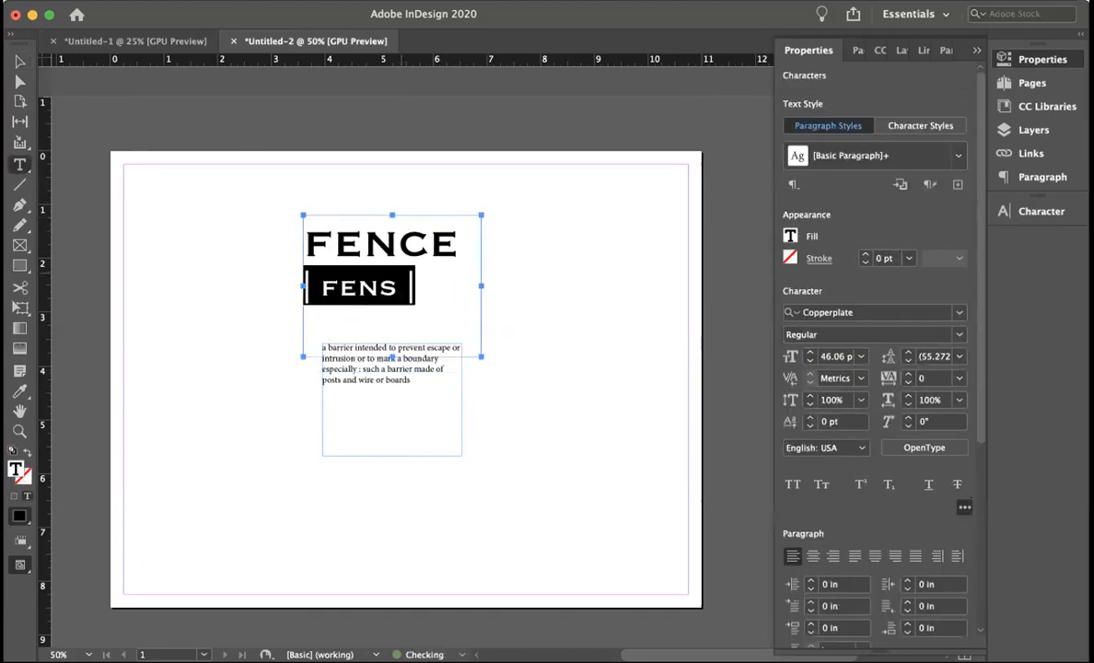
pyautogui.press('super+a')
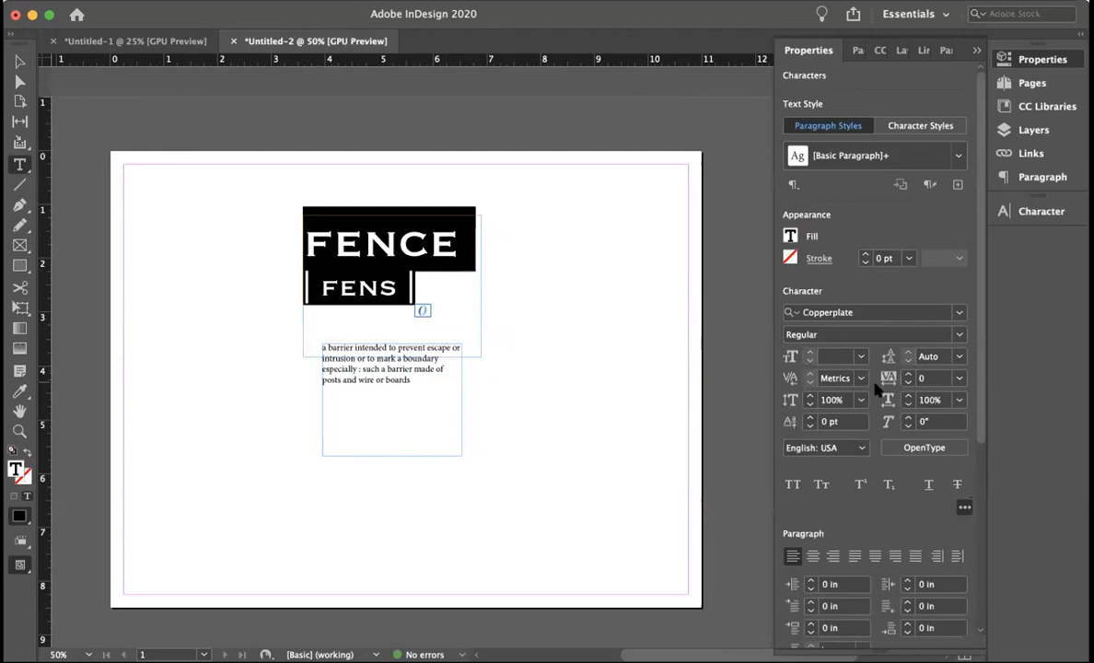
pyautogui.click(812, 555)
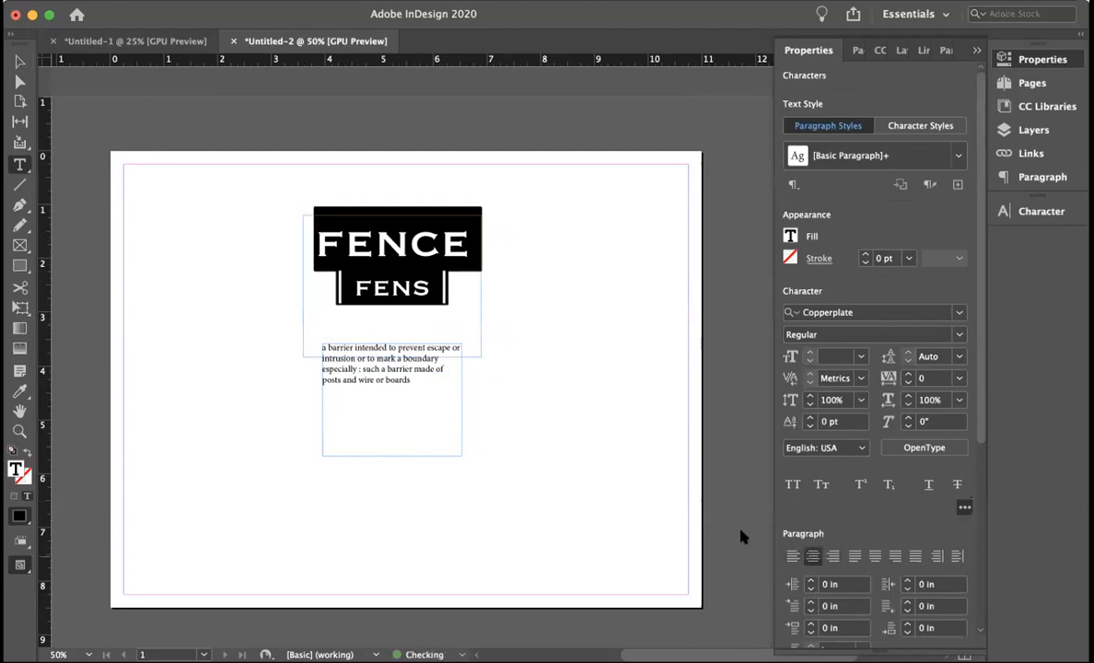
# - Set the "| fens |" line to 38 pt with 58 pt leading
pyautogui.moveTo(454, 293); pyautogui.dragTo(320, 245)
pyautogui.moveTo(326, 293); pyautogui.dragTo(419, 284)
pyautogui.click(810, 361)
pyautogui.click(810, 361)
pyautogui.click(810, 361)
pyautogui.click(809, 361)
pyautogui.click(810, 361)
pyautogui.click(810, 361)
pyautogui.click(810, 361)
pyautogui.click(908, 353)
pyautogui.click(908, 353)
pyautogui.click(908, 353)
pyautogui.click(909, 352)
pyautogui.click(908, 353)
pyautogui.click(908, 353)
pyautogui.click(908, 353)
pyautogui.click(908, 353)
pyautogui.click(908, 352)
pyautogui.click(908, 353)
pyautogui.click(908, 353)
pyautogui.click(908, 353)
pyautogui.click(909, 352)
pyautogui.click(16, 60)
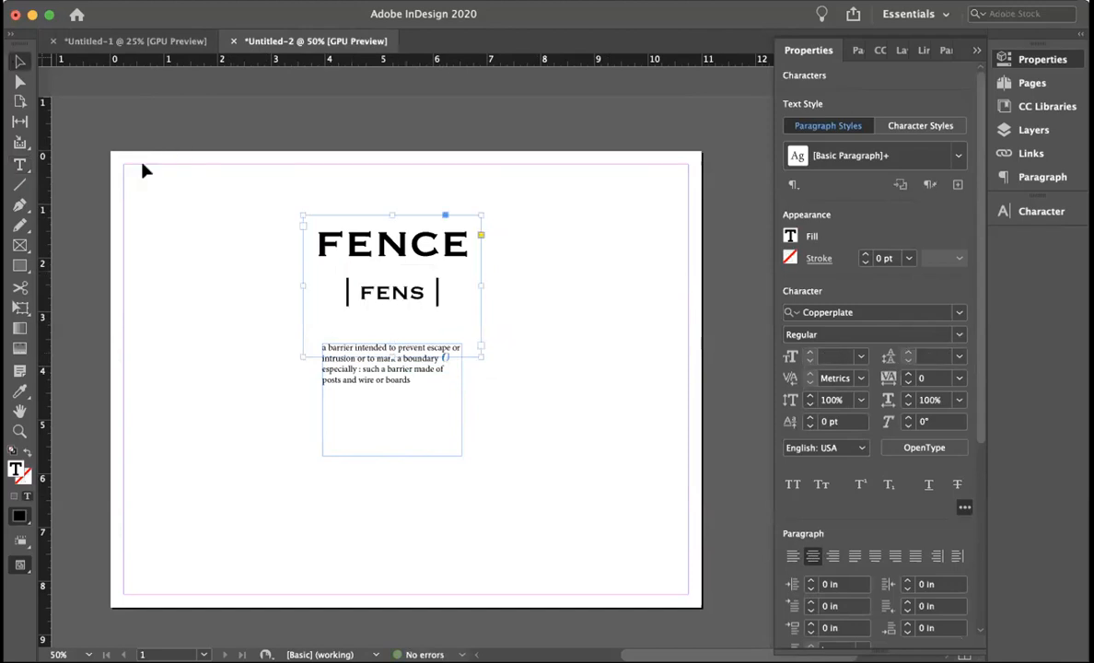
pyautogui.click(239, 288)
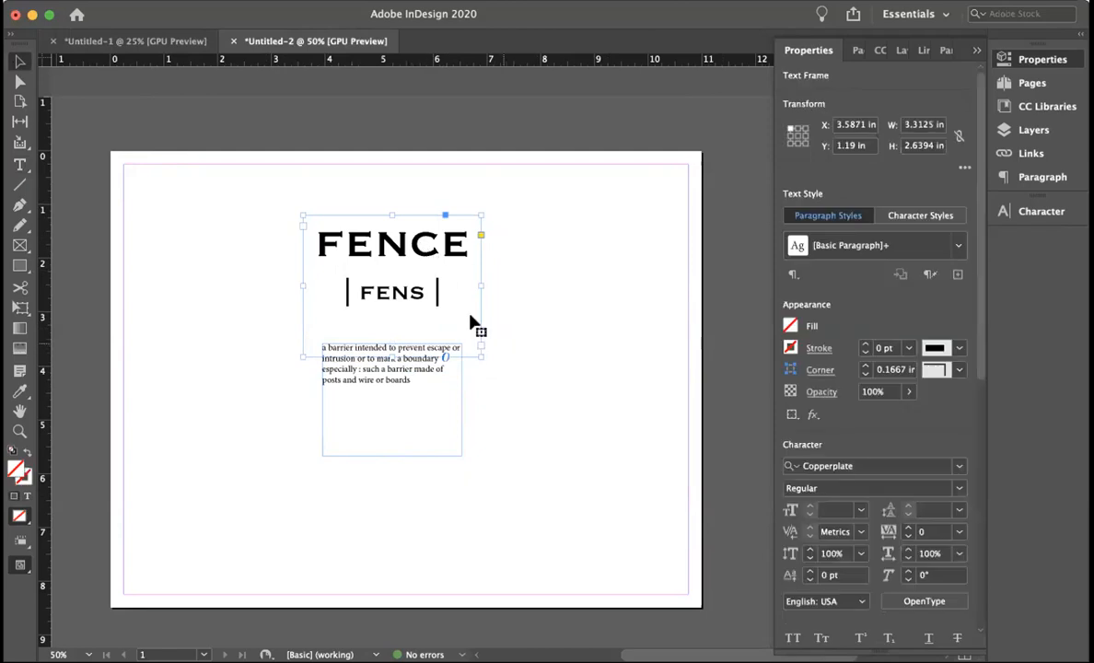
pyautogui.tripleClick(405, 293)
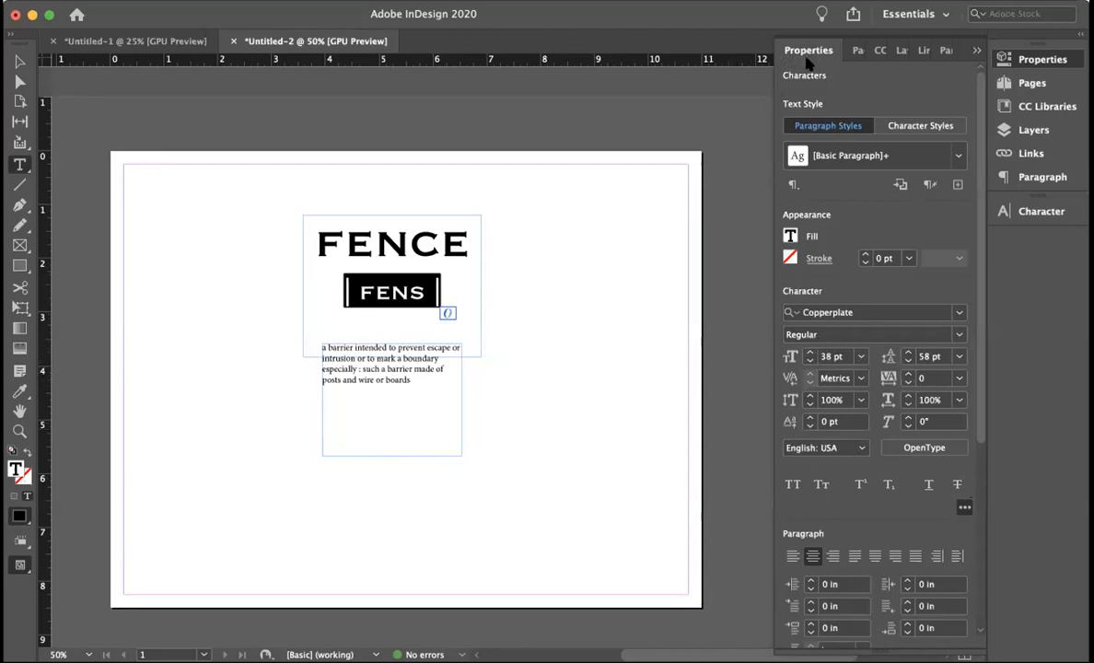
# - Enlarge the definition text frame to about 4.74 by 3.14 in, keeping its upper-left corner in place
pyautogui.click(416, 374)
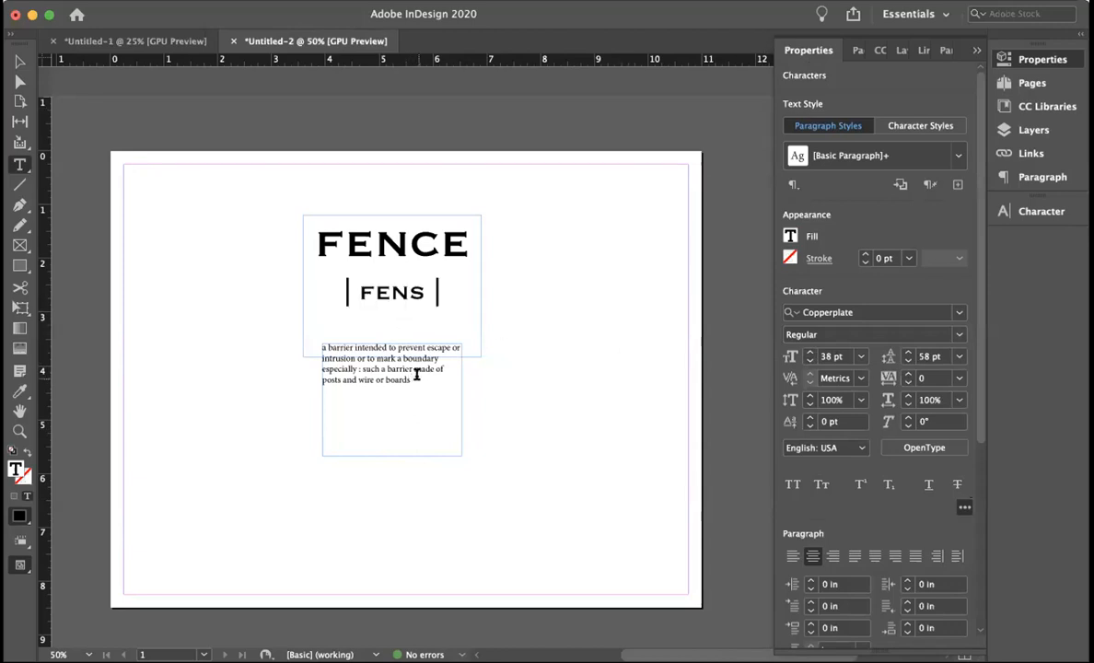
pyautogui.press('super+a')
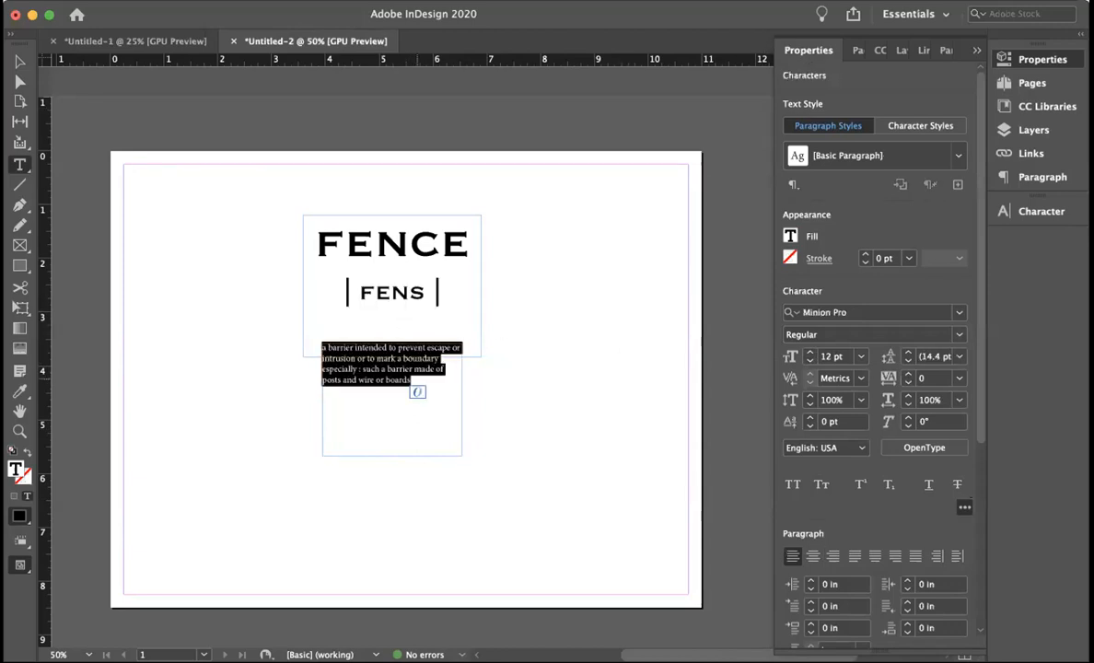
pyautogui.click(19, 61)
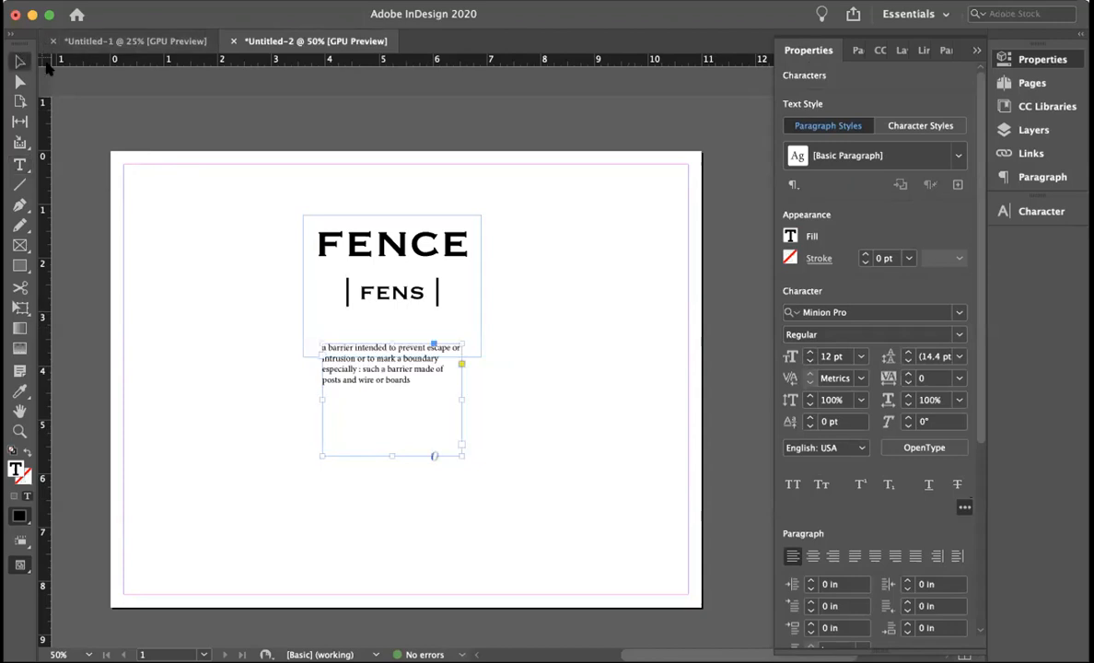
pyautogui.moveTo(460, 451); pyautogui.dragTo(576, 512)
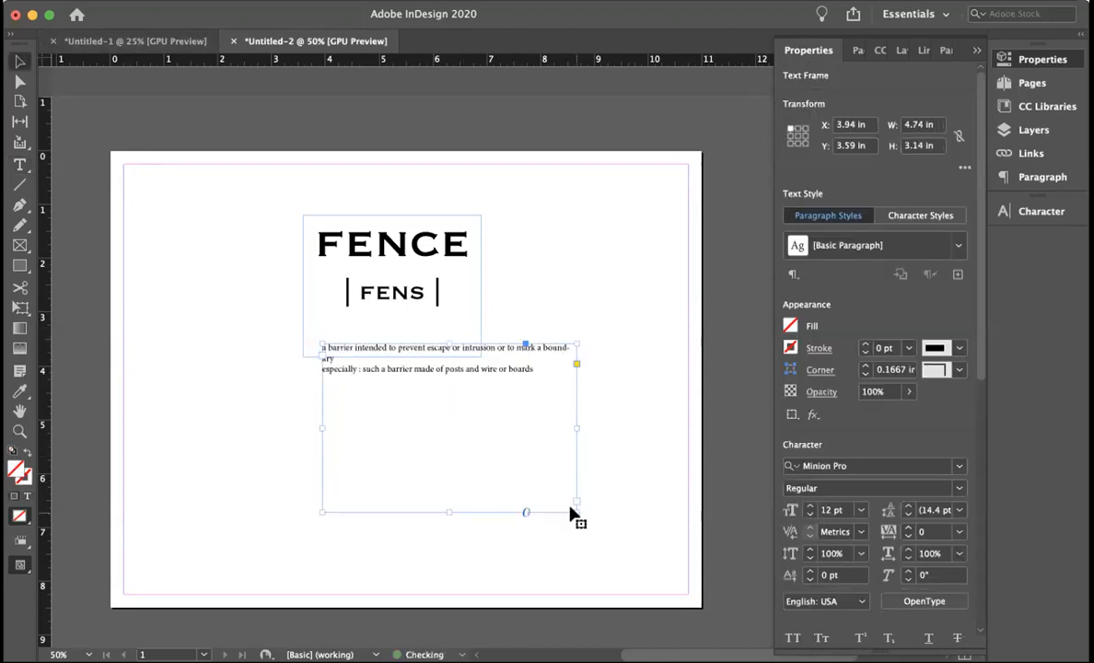
# - Enlarge all of the definition text to 22 pt
pyautogui.tripleClick(522, 463)
pyautogui.press('super+a')
pyautogui.press('super+shift+period')
pyautogui.press('super+shift+period')
pyautogui.press('super+shift+period')
pyautogui.press('super+shift+period')
pyautogui.press('super+shift+period')
pyautogui.press('super+shift+period')
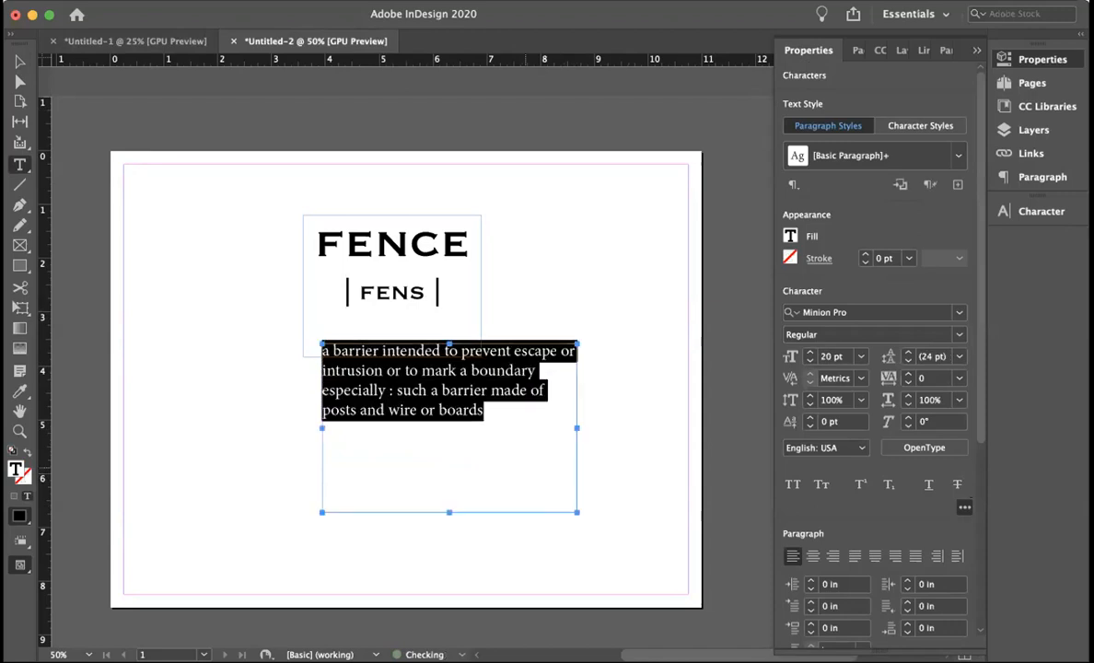
pyautogui.press('super+shift+comma')
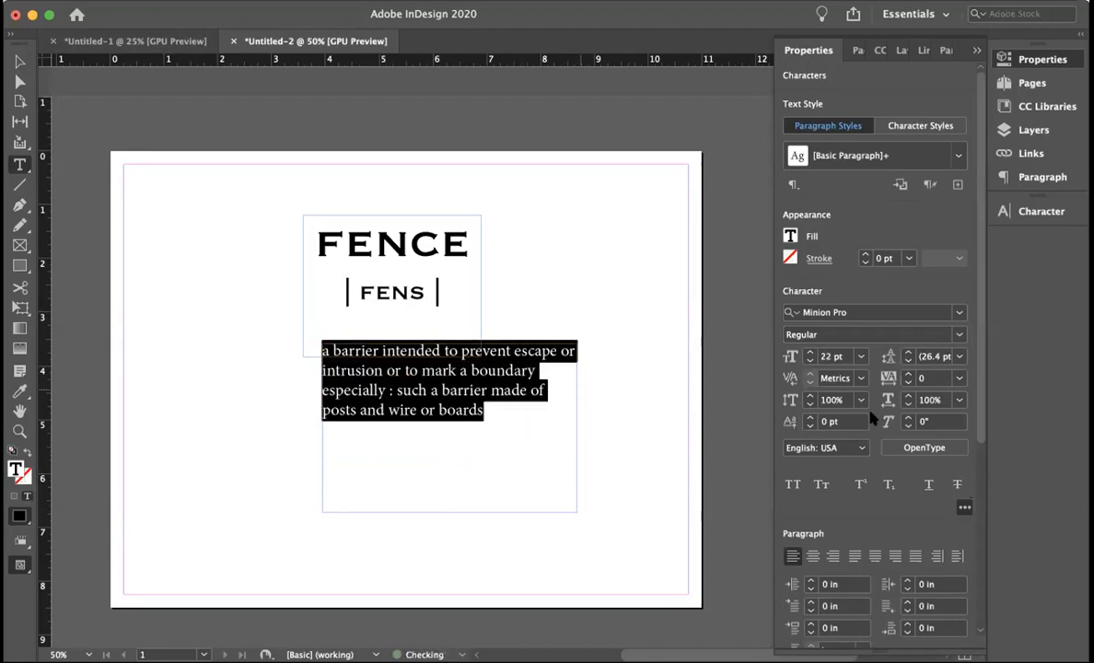
# - Set the definition text in Copperplate Light
pyautogui.click(905, 314)
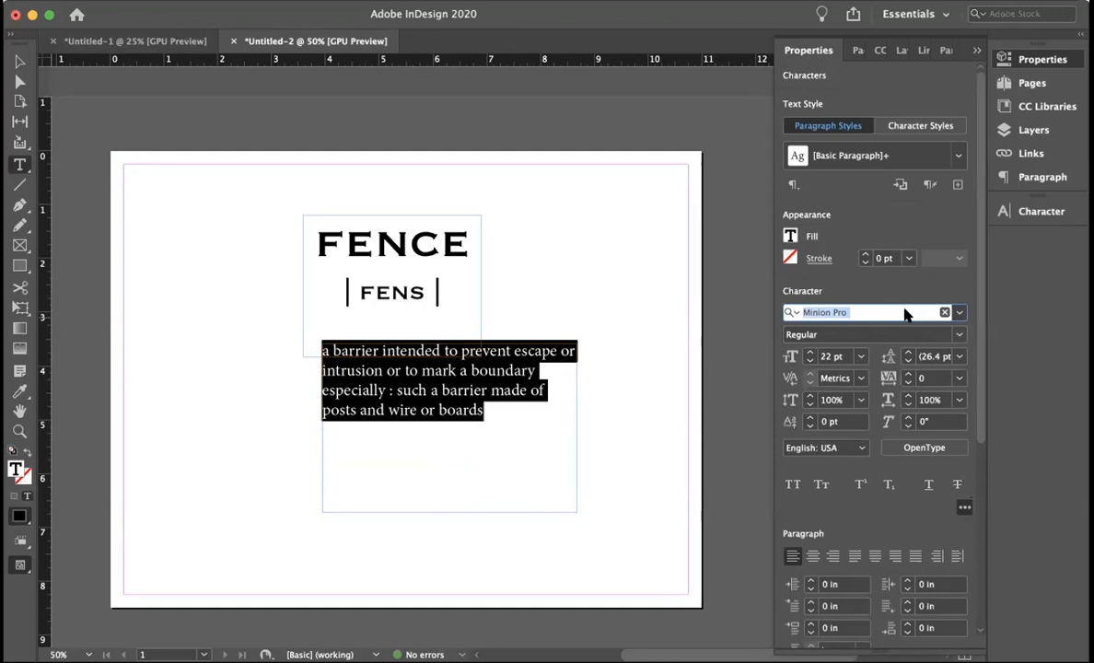
pyautogui.write('c')
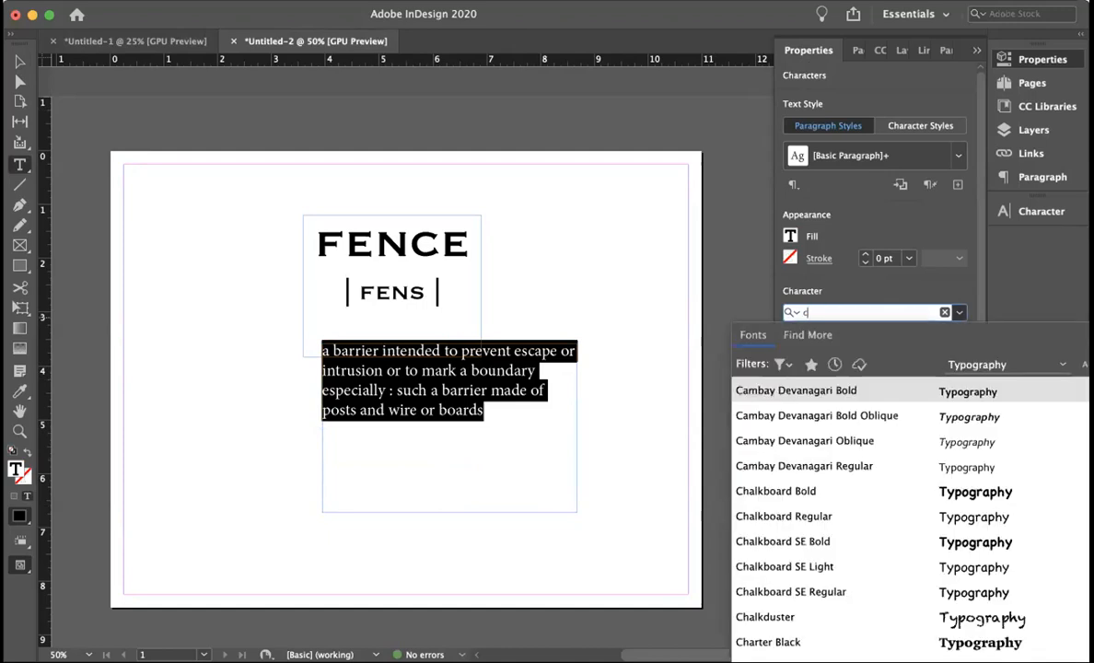
pyautogui.write('opp')
pyautogui.press('Return')
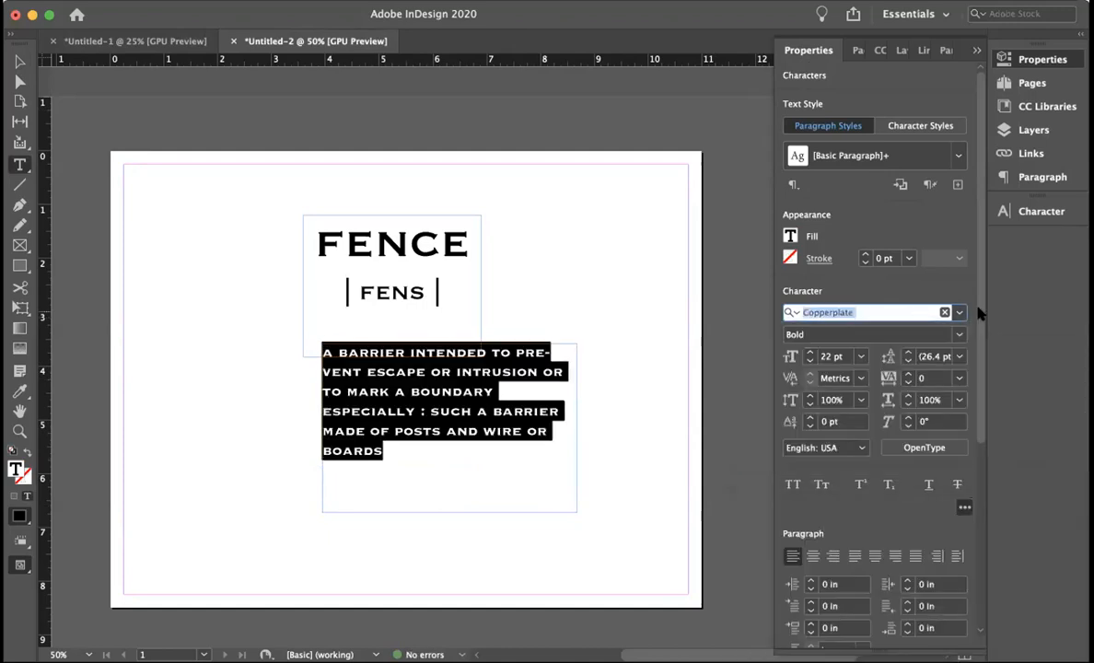
pyautogui.click(959, 312)
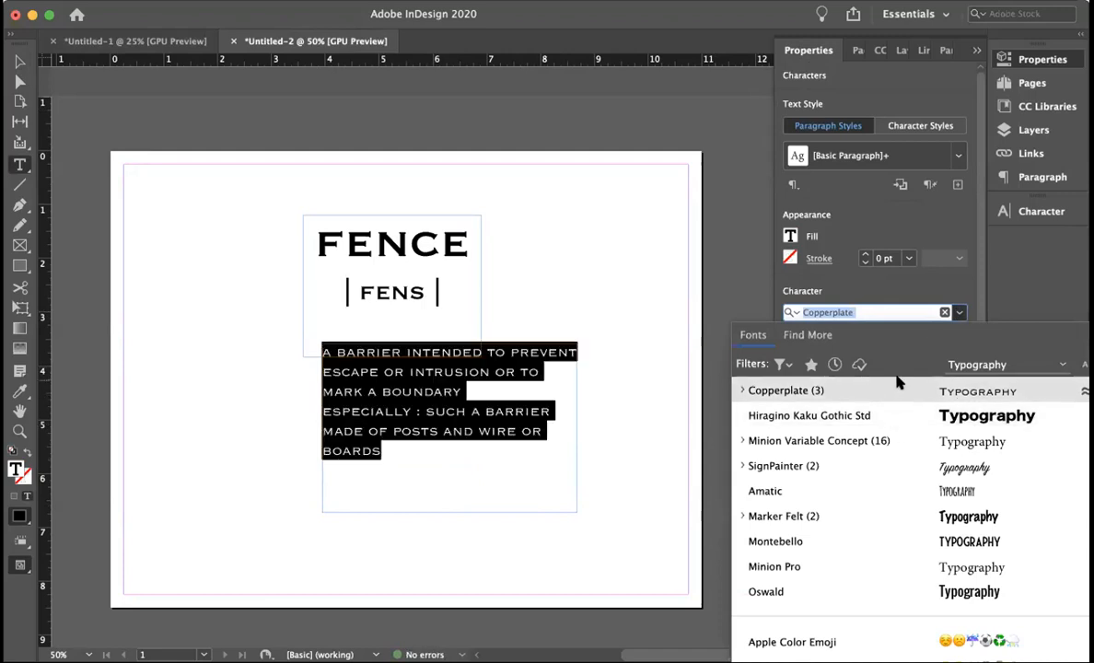
pyautogui.press('Escape')
pyautogui.click(959, 335)
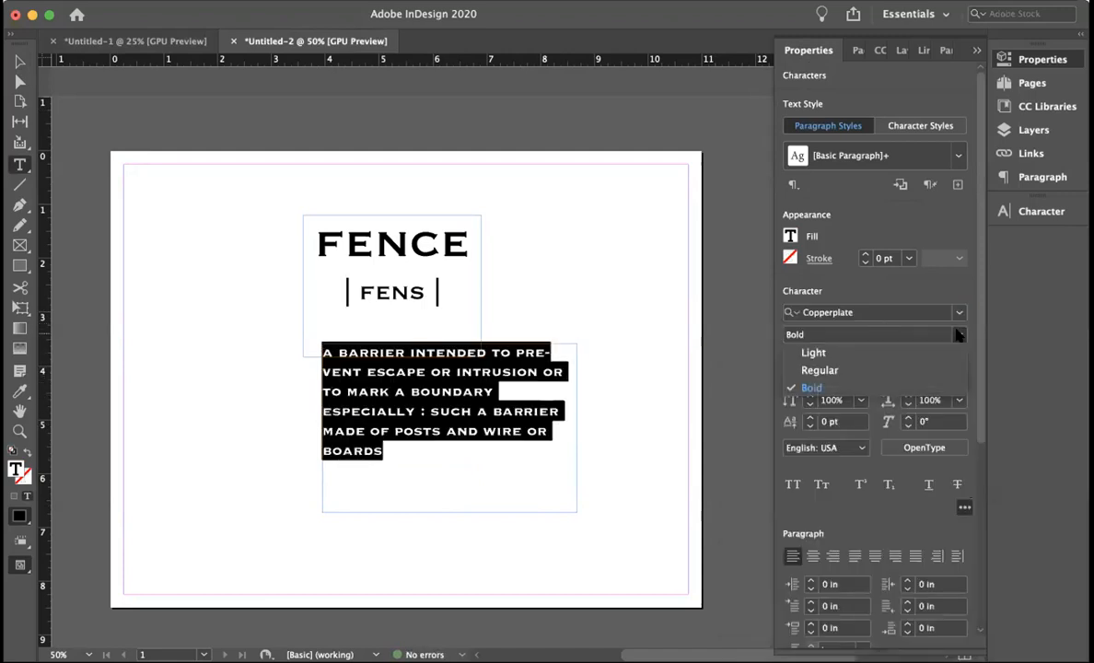
pyautogui.click(880, 356)
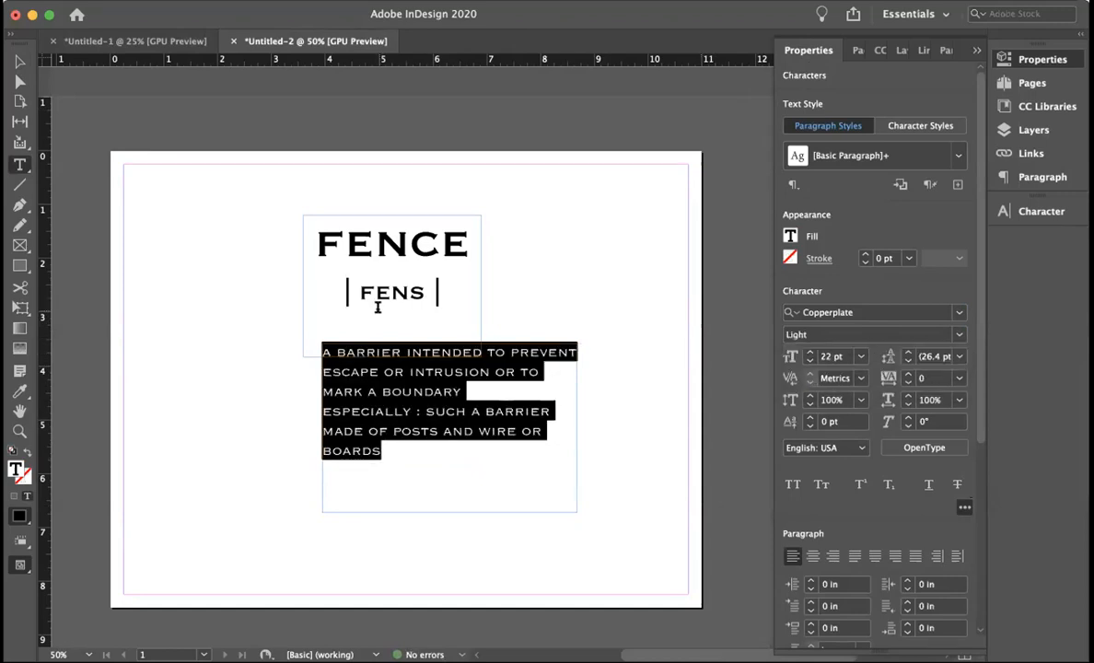
# - Move the definition frame directly beneath the heading frame, at about X 3.25 in, Y 3.83 in
pyautogui.click(18, 59)
pyautogui.moveTo(357, 378); pyautogui.dragTo(321, 391)
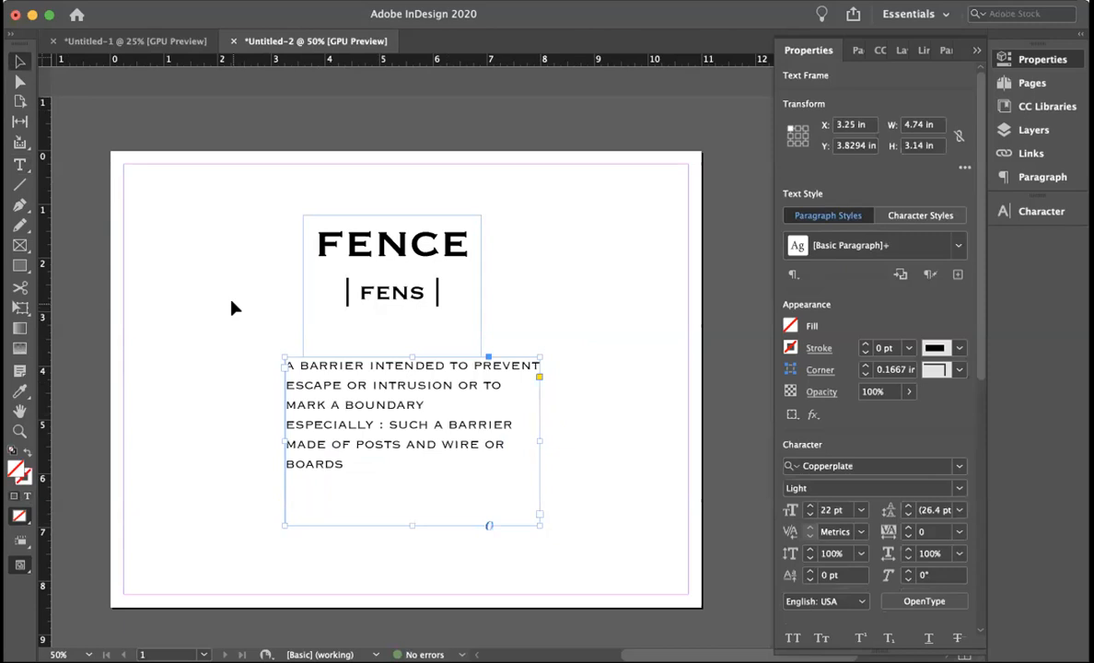
pyautogui.click(288, 313)
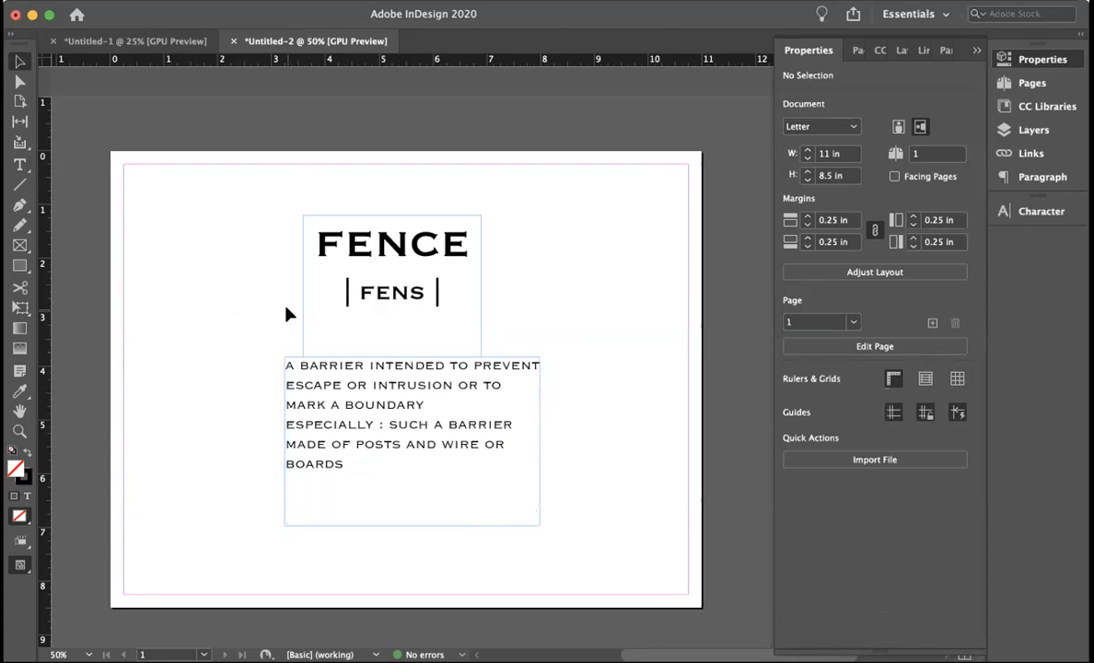
# - Preview the page without frame edges and margin guides, and return to the normal view
pyautogui.press('g')
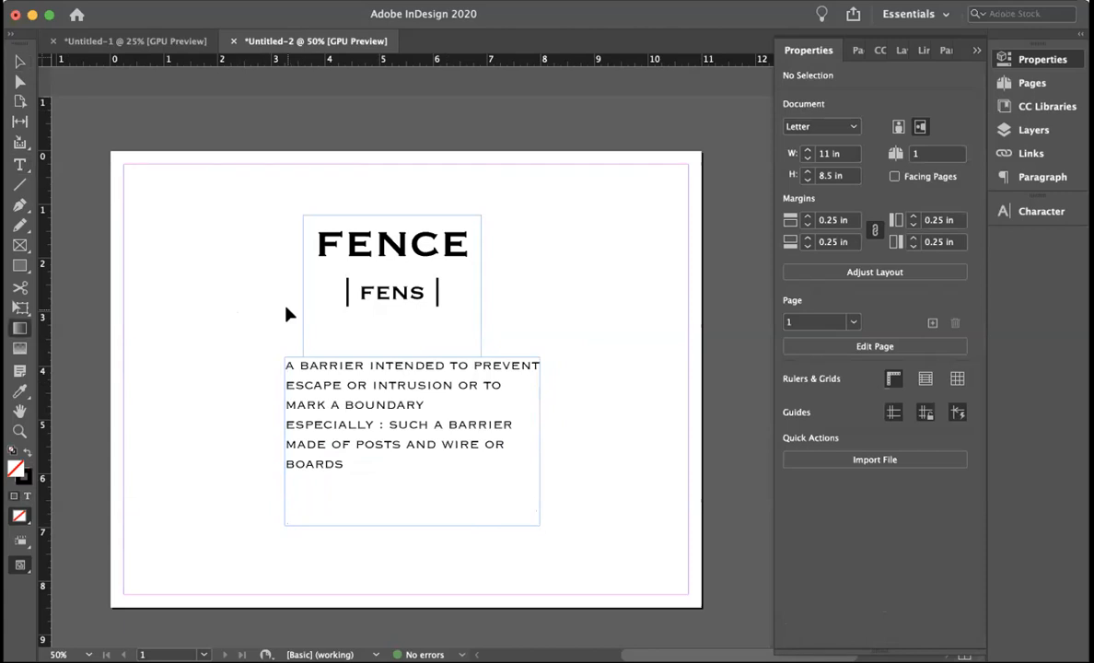
pyautogui.press('w')
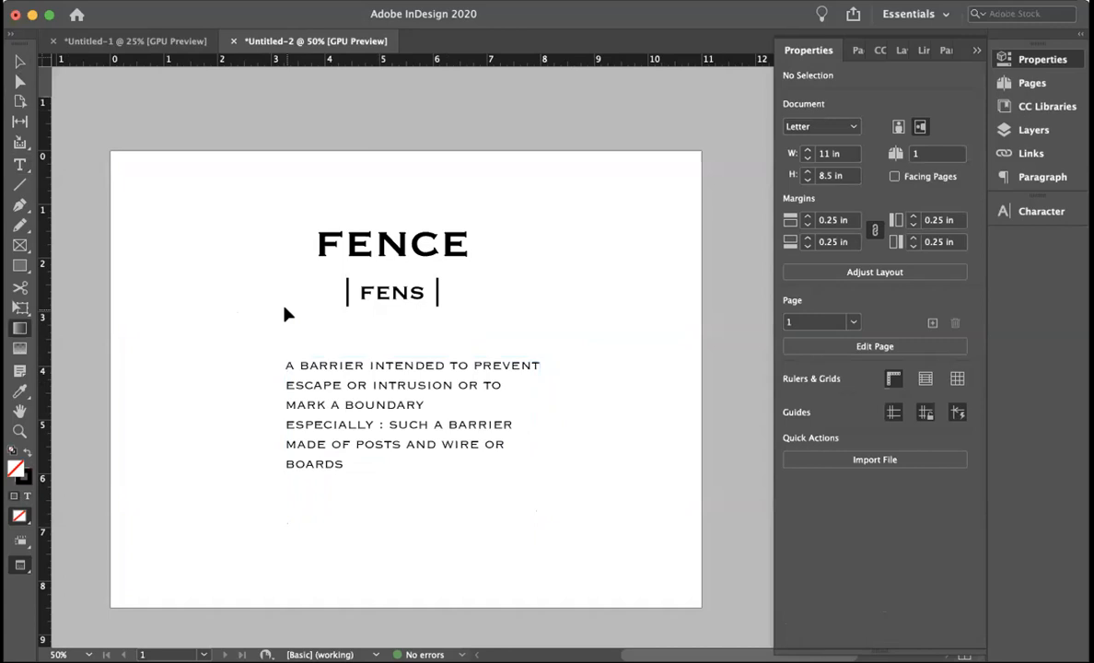
pyautogui.press('w')
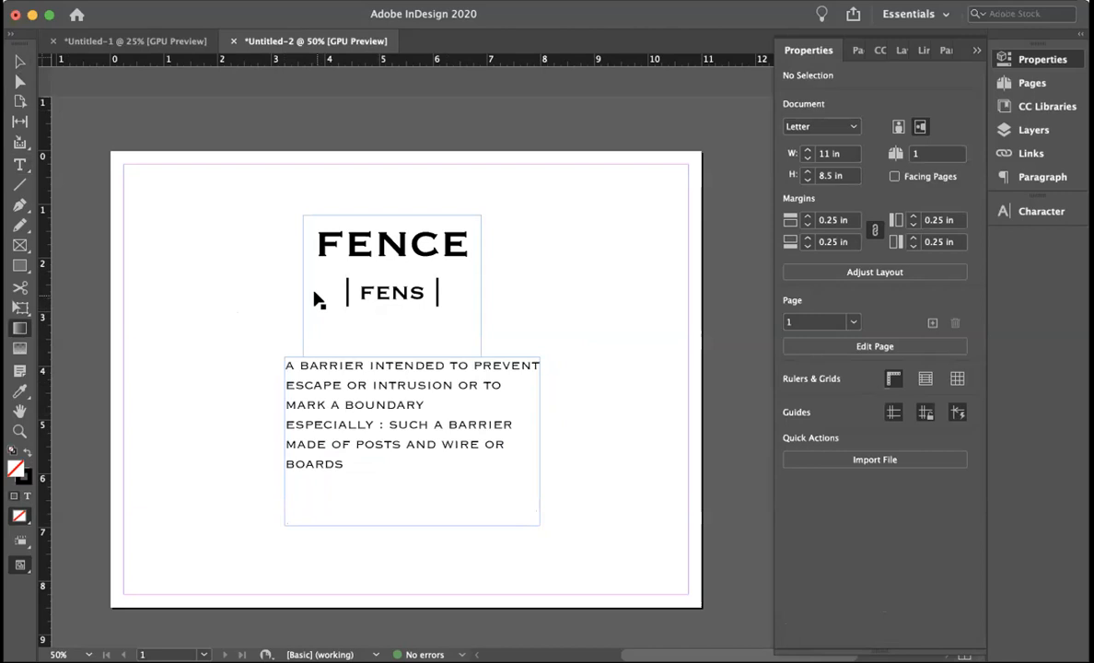
pyautogui.press('w')
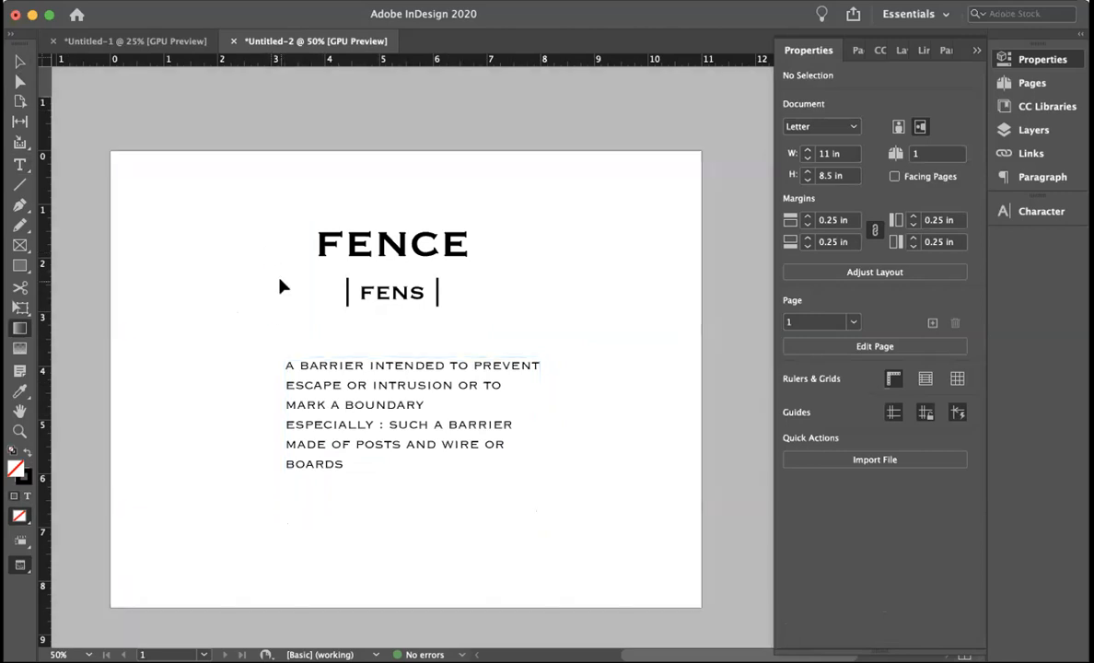
pyautogui.press('w')
# - Center the paragraph text in both the heading and definition frames
pyautogui.moveTo(256, 250); pyautogui.dragTo(514, 480)
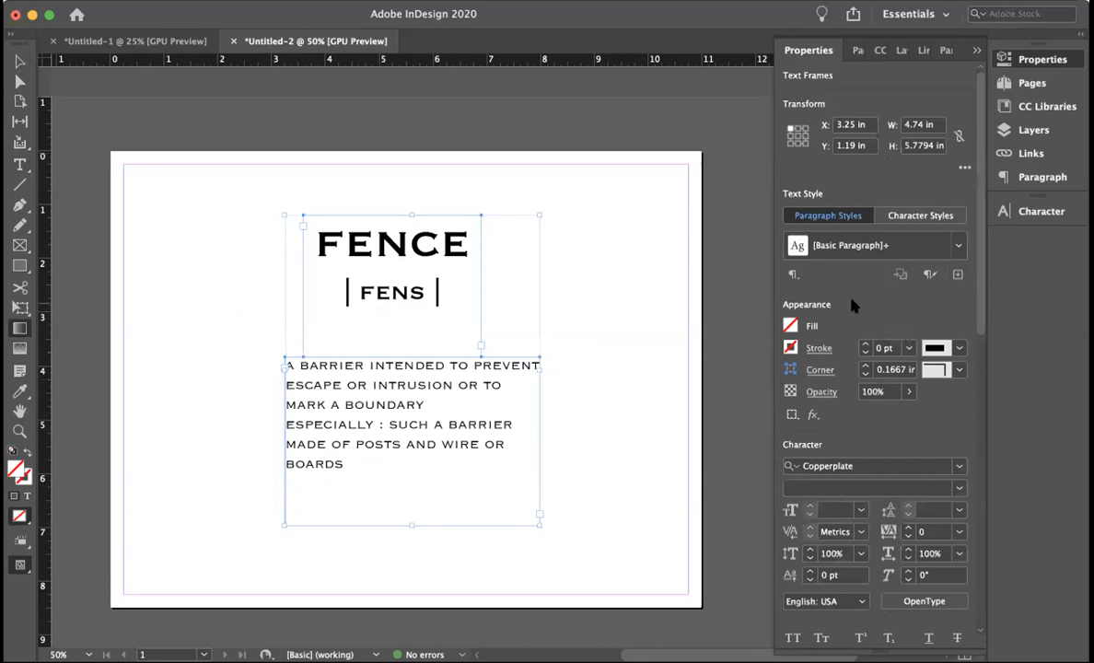
pyautogui.click(857, 51)
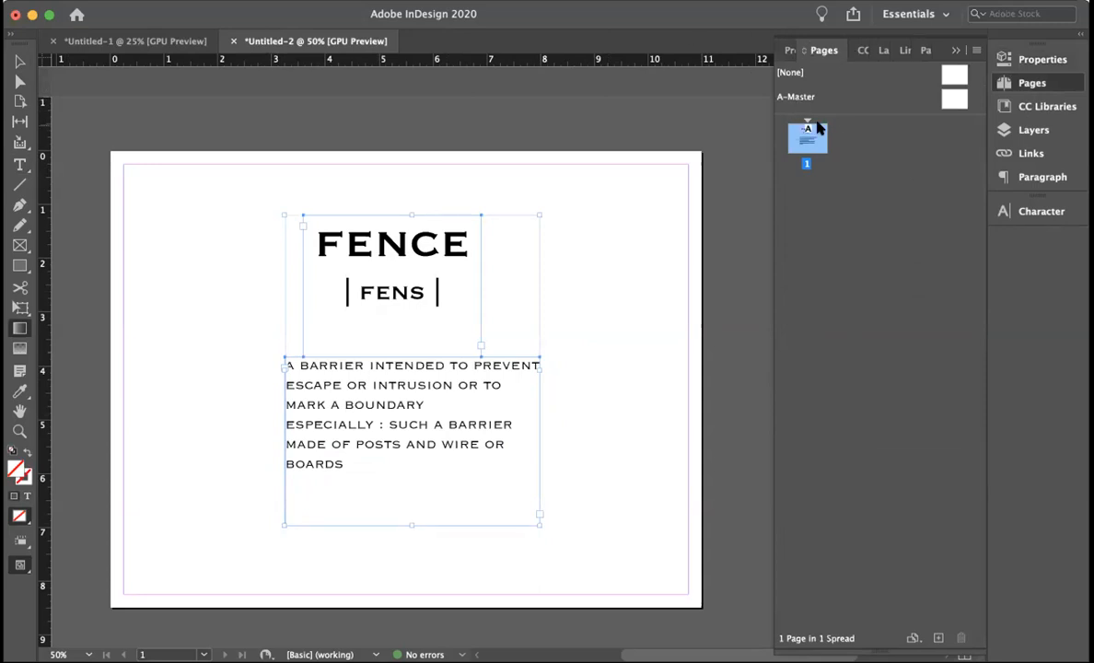
pyautogui.click(1009, 180)
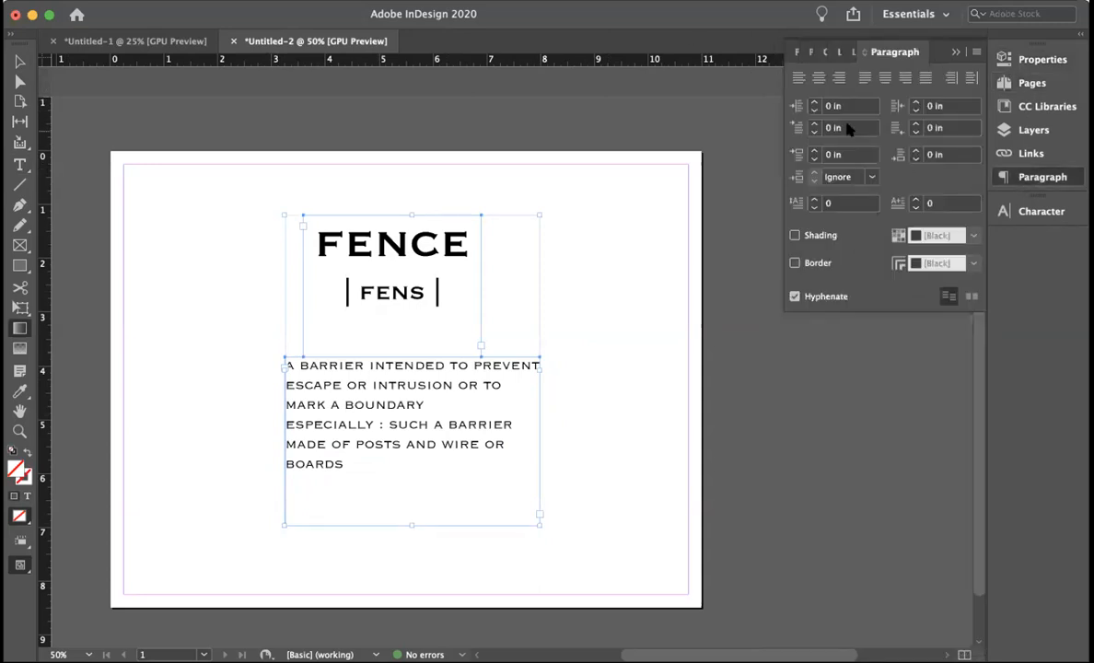
pyautogui.click(819, 79)
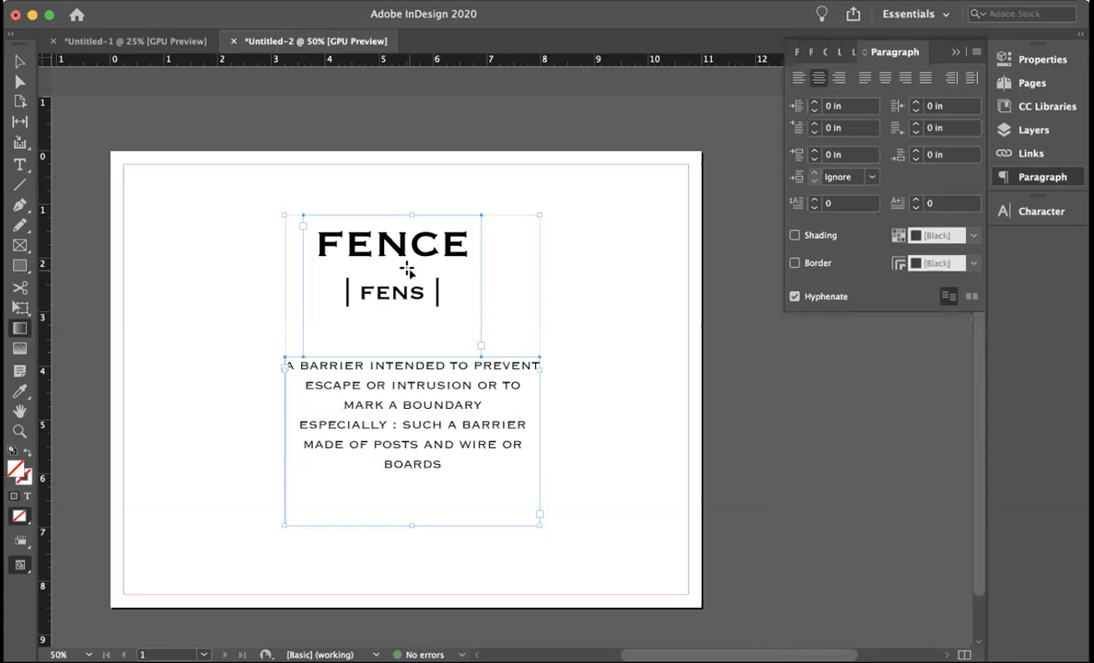
# - Align the heading and definition frames to the page by their horizontal centers
pyautogui.click(16, 61)
pyautogui.moveTo(203, 219); pyautogui.dragTo(427, 444)
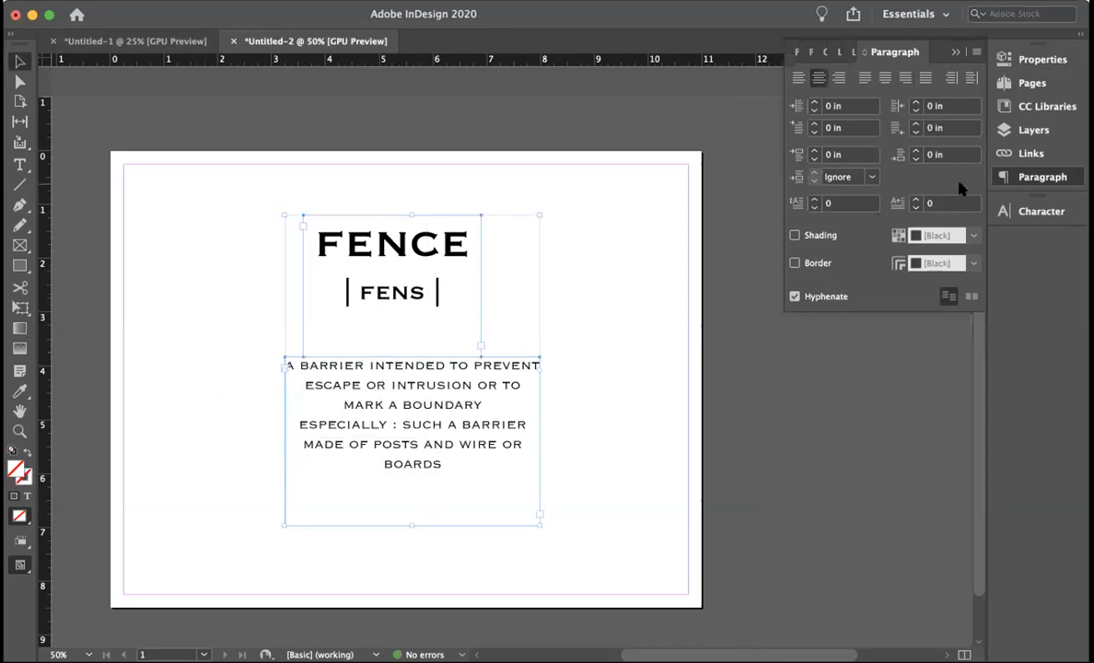
pyautogui.click(956, 51)
pyautogui.click(1037, 58)
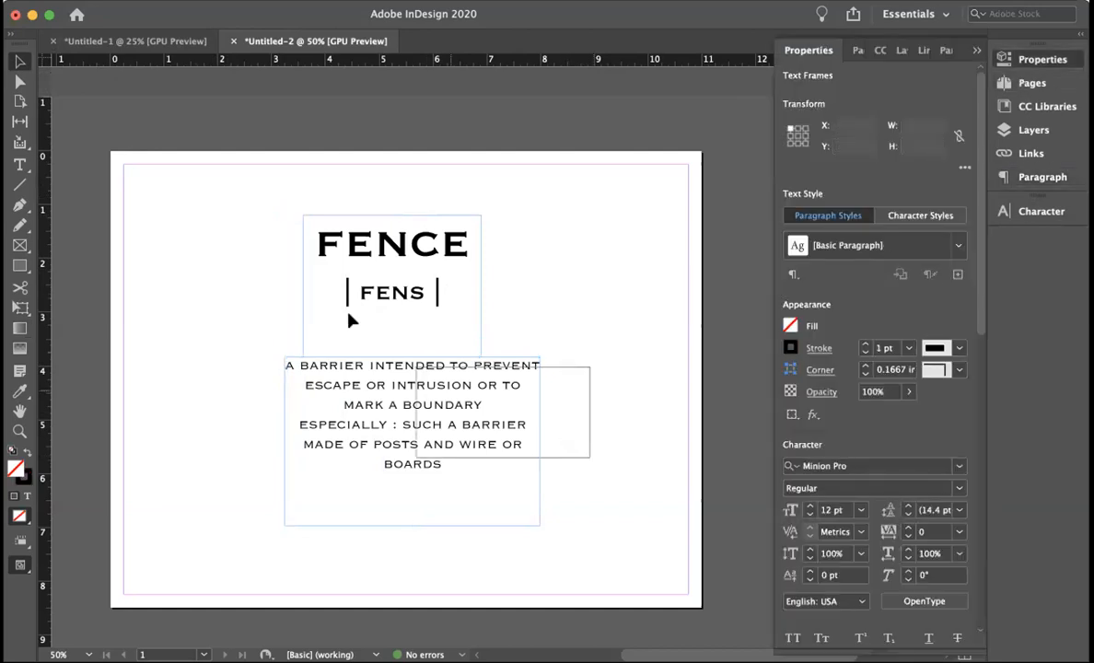
pyautogui.scroll(-10, 800, 445)
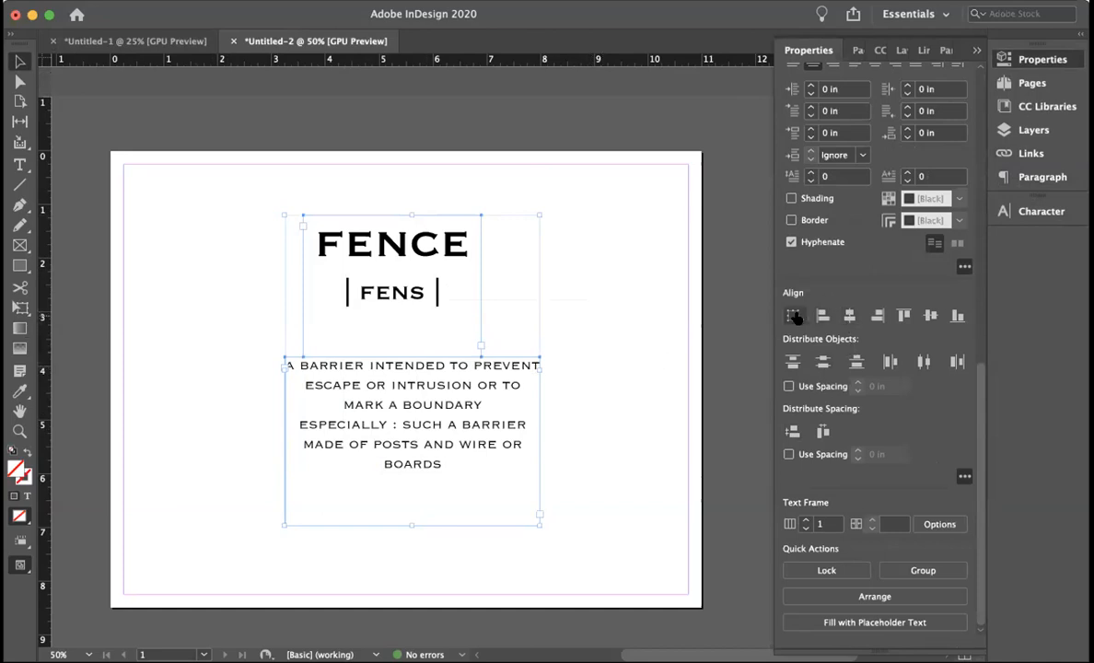
pyautogui.click(795, 316)
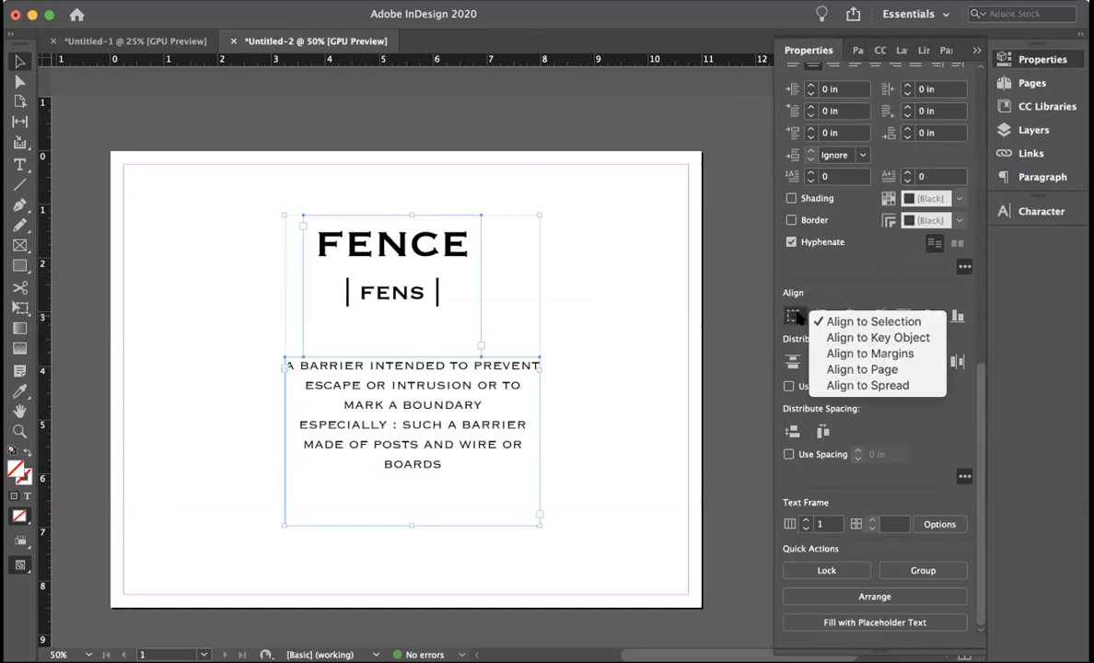
pyautogui.click(850, 370)
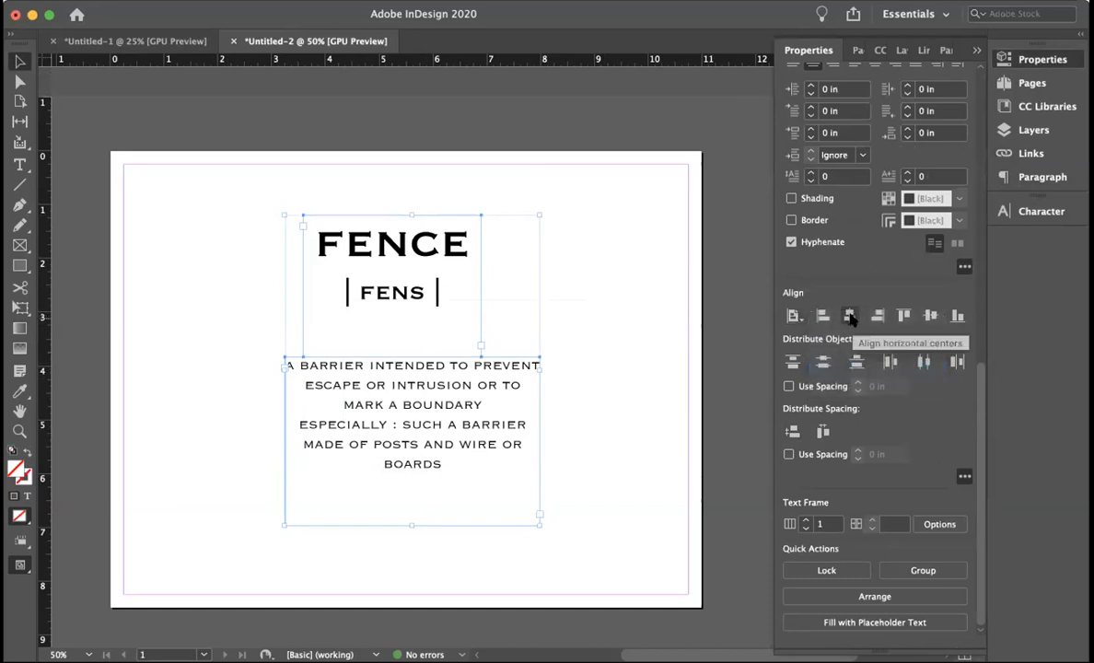
pyautogui.click(849, 316)
pyautogui.click(666, 246)
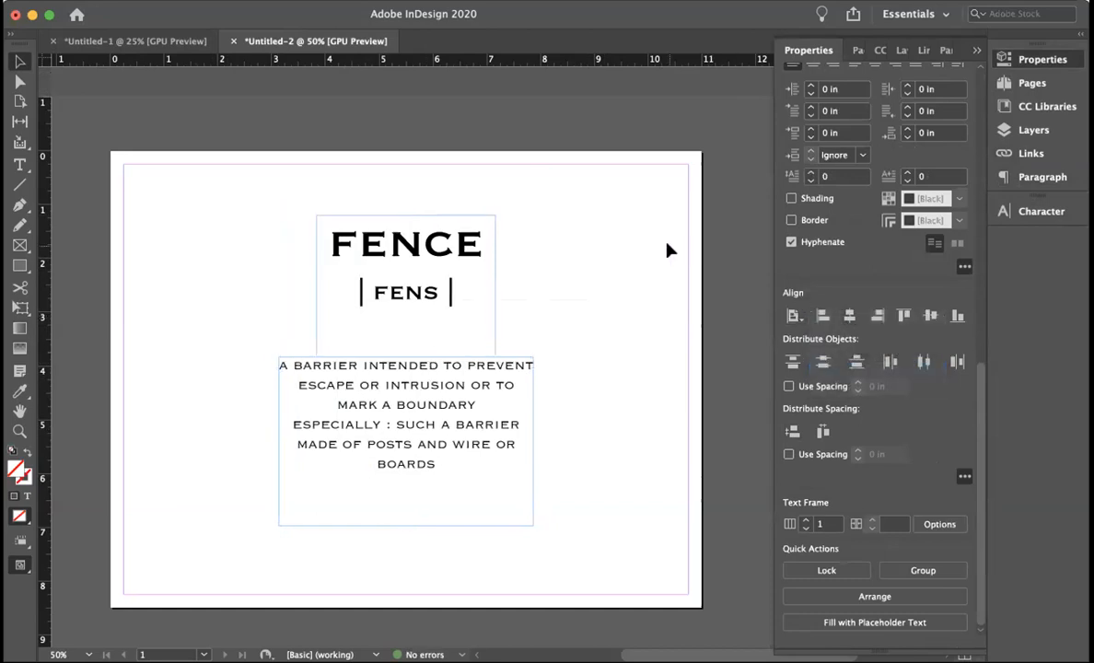
# - Shorten the heading frame to about 1.88 in high and preview the page without guides and frame edges
pyautogui.click(410, 343)
pyautogui.moveTo(402, 354); pyautogui.dragTo(403, 316)
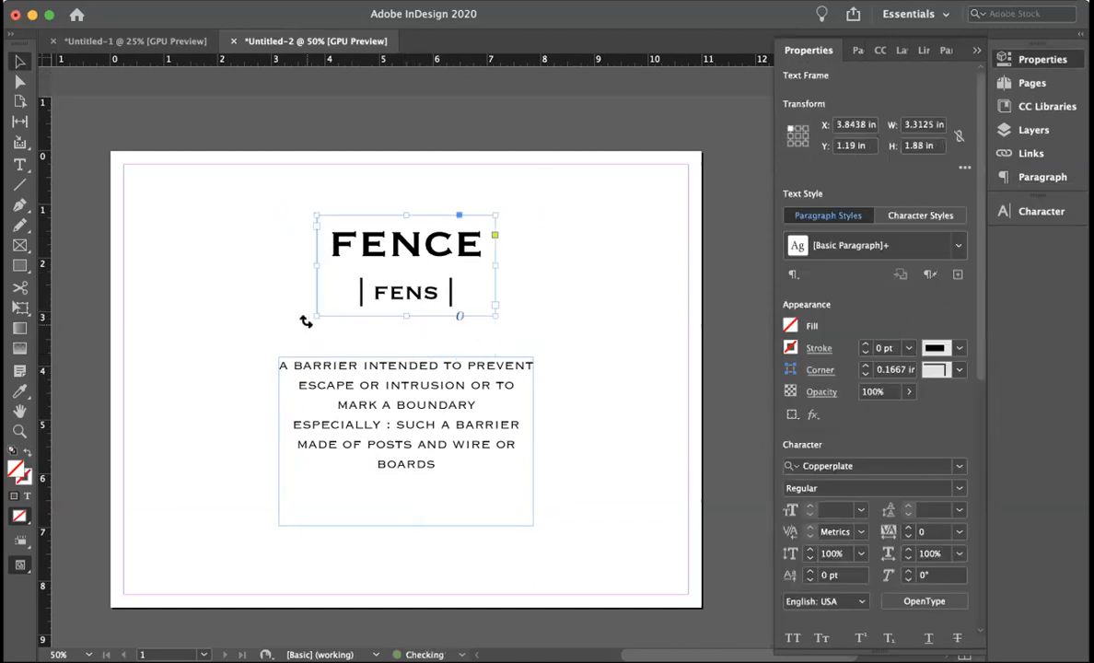
pyautogui.press('w')
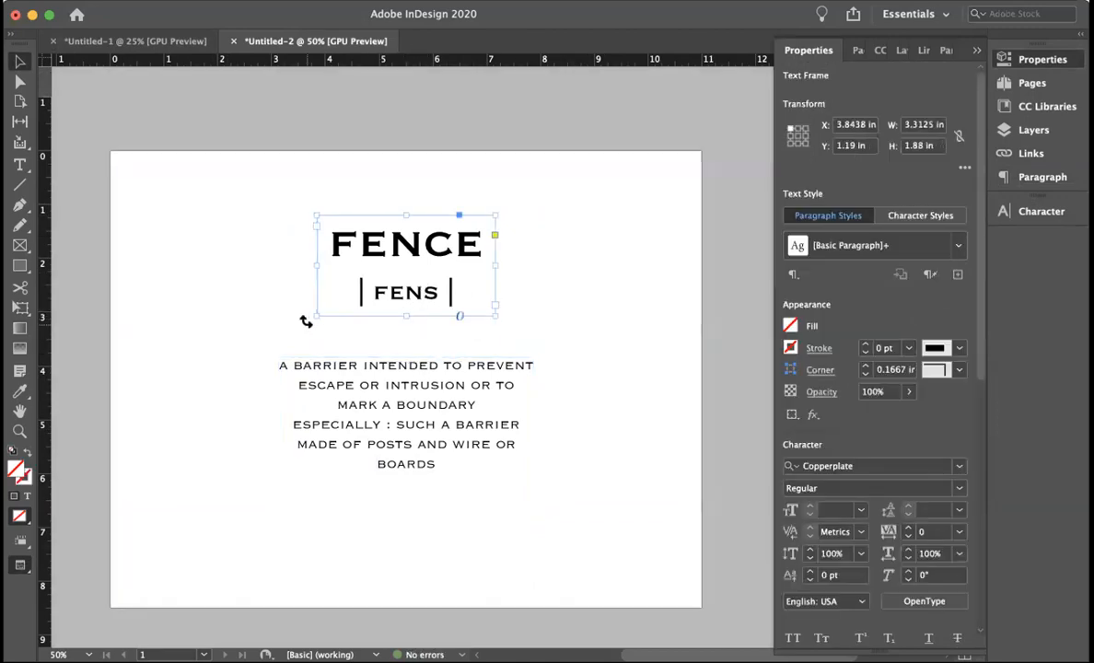
# - Widen the definition frame to about 6.04 in and reposition it at about X 2.48 in, Y 4.01 in
pyautogui.click(288, 449)
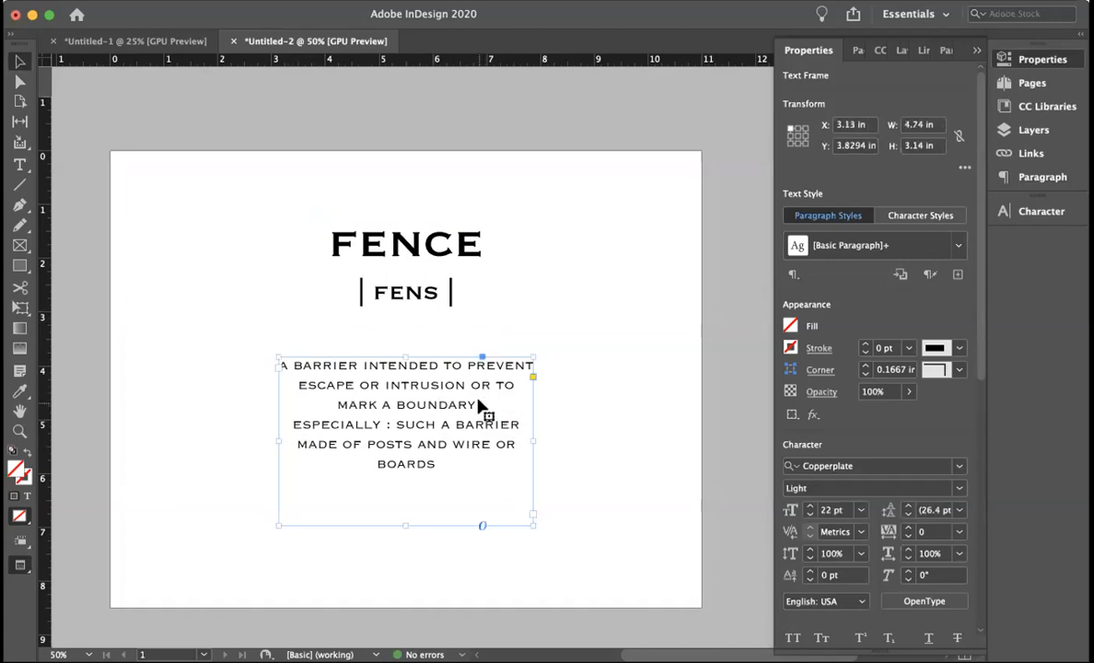
pyautogui.moveTo(532, 442); pyautogui.dragTo(603, 441)
pyautogui.moveTo(542, 412); pyautogui.dragTo(523, 476)
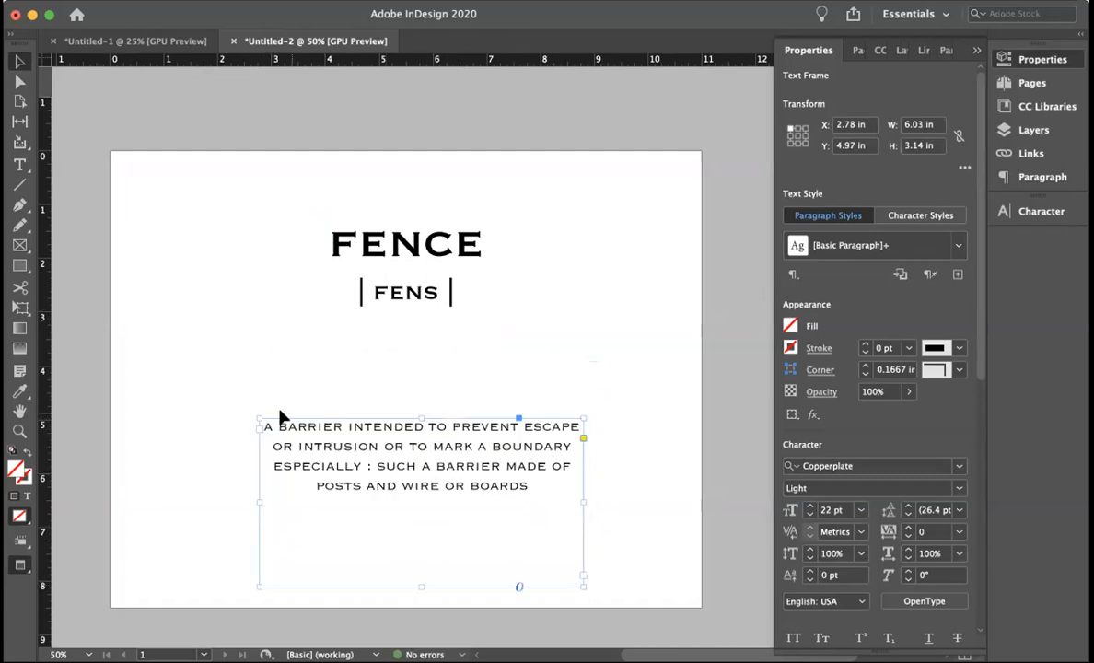
pyautogui.moveTo(390, 470); pyautogui.dragTo(384, 468)
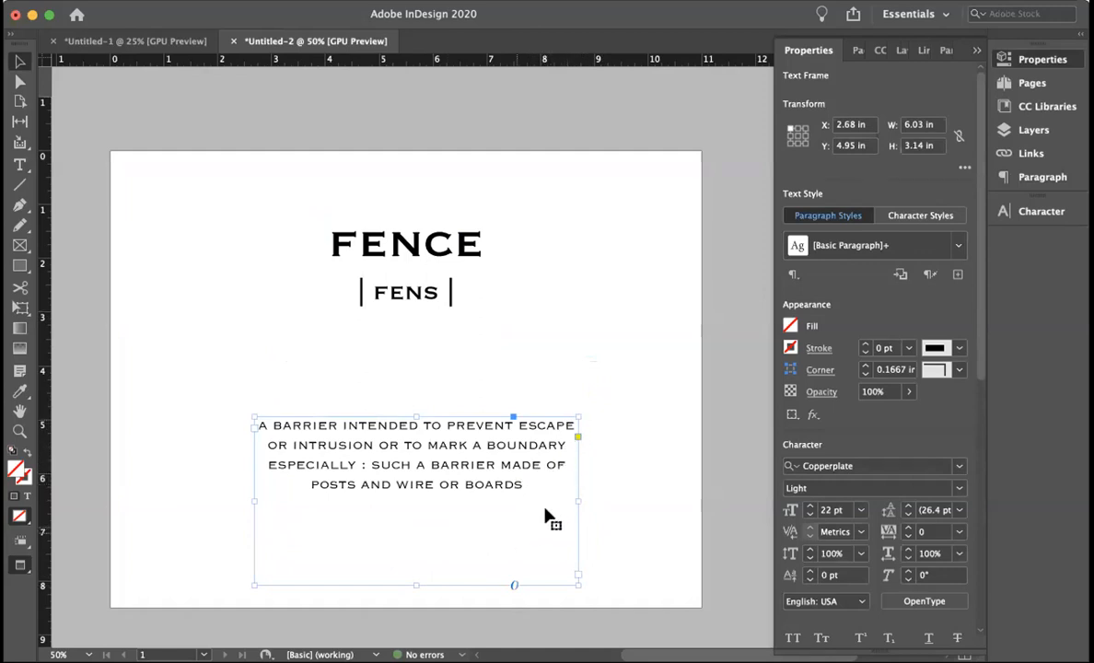
pyautogui.moveTo(573, 498)
pyautogui.mouseDown()
pyautogui.moveTo(536, 498)
pyautogui.moveTo(596, 499)
pyautogui.moveTo(497, 498)
pyautogui.moveTo(481, 512)
pyautogui.moveTo(407, 499)
pyautogui.moveTo(564, 495)
pyautogui.mouseUp()
pyautogui.moveTo(477, 464); pyautogui.dragTo(482, 415)
# - Shorten the definition frame to about 1.52 in high so it fits closely around its text
pyautogui.moveTo(400, 178); pyautogui.dragTo(517, 553)
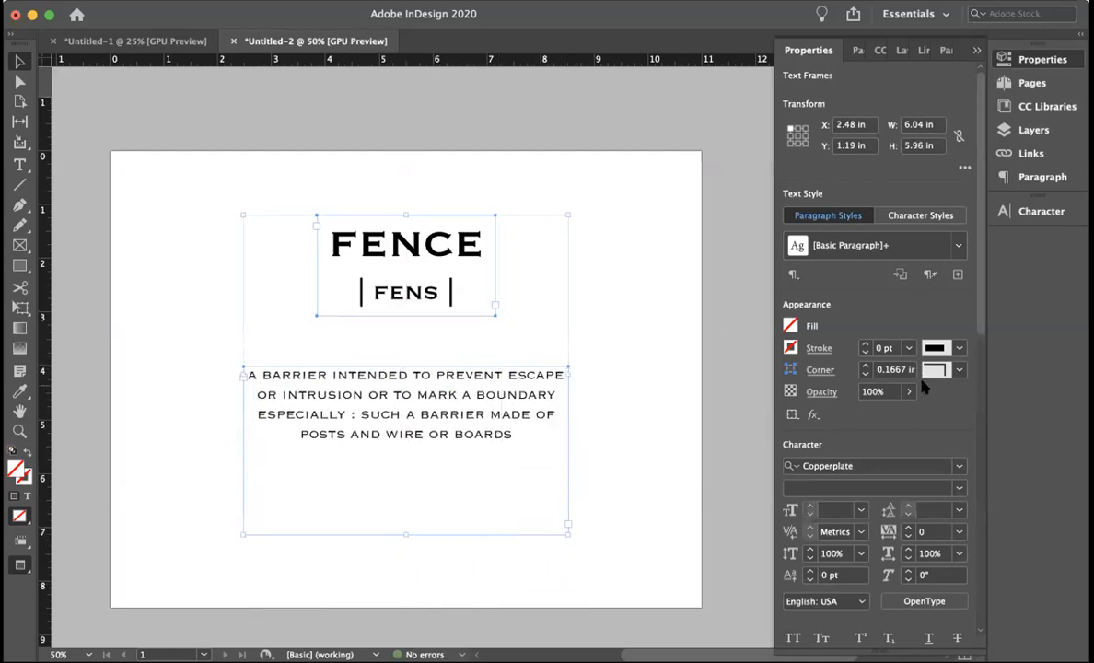
pyautogui.scroll(-10, 923, 385)
pyautogui.click(641, 319)
pyautogui.click(446, 486)
pyautogui.moveTo(407, 534); pyautogui.dragTo(406, 447)
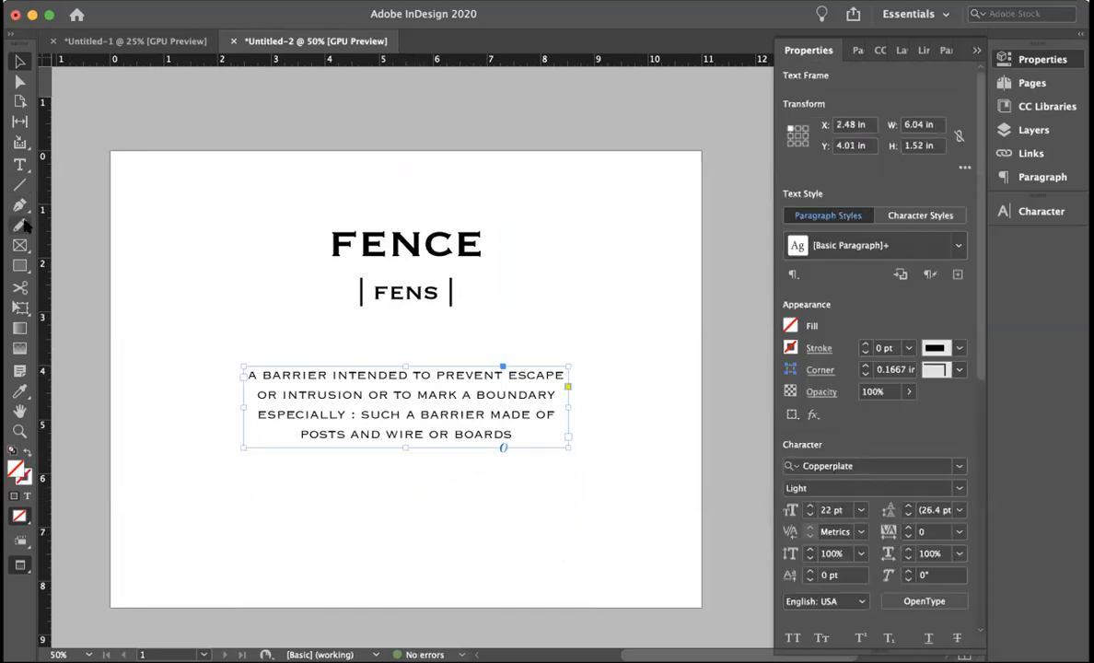
# - Draw a frame about 0.36 by 5.63 in down to the page's bottom-left edge and add an anchor point mid-top
pyautogui.click(20, 246)
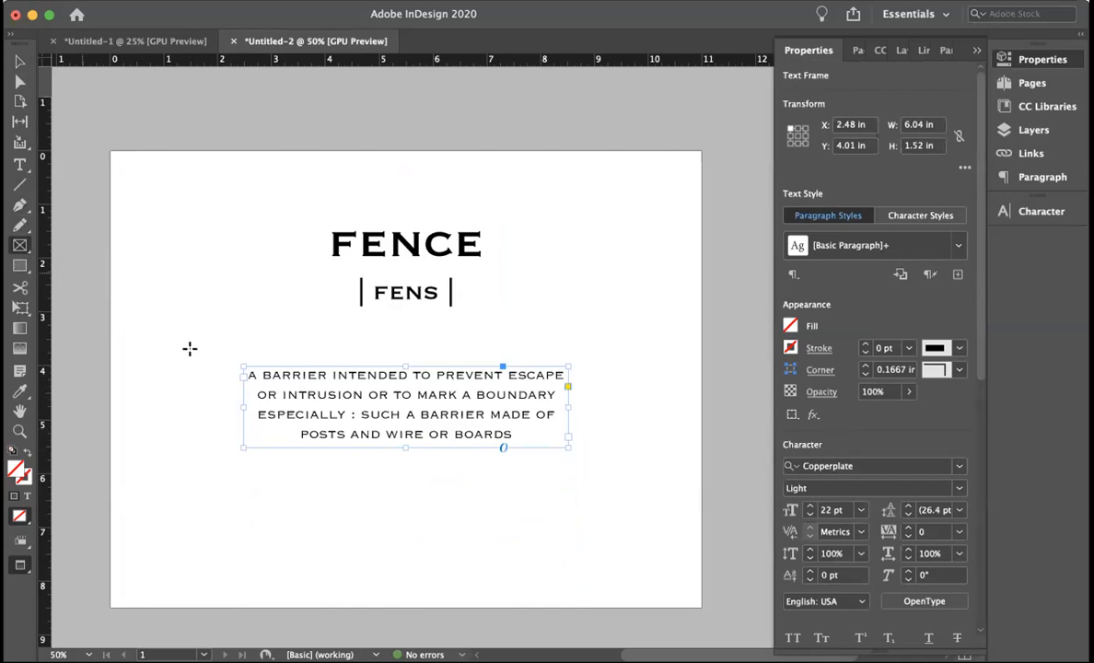
pyautogui.moveTo(144, 303); pyautogui.dragTo(164, 603)
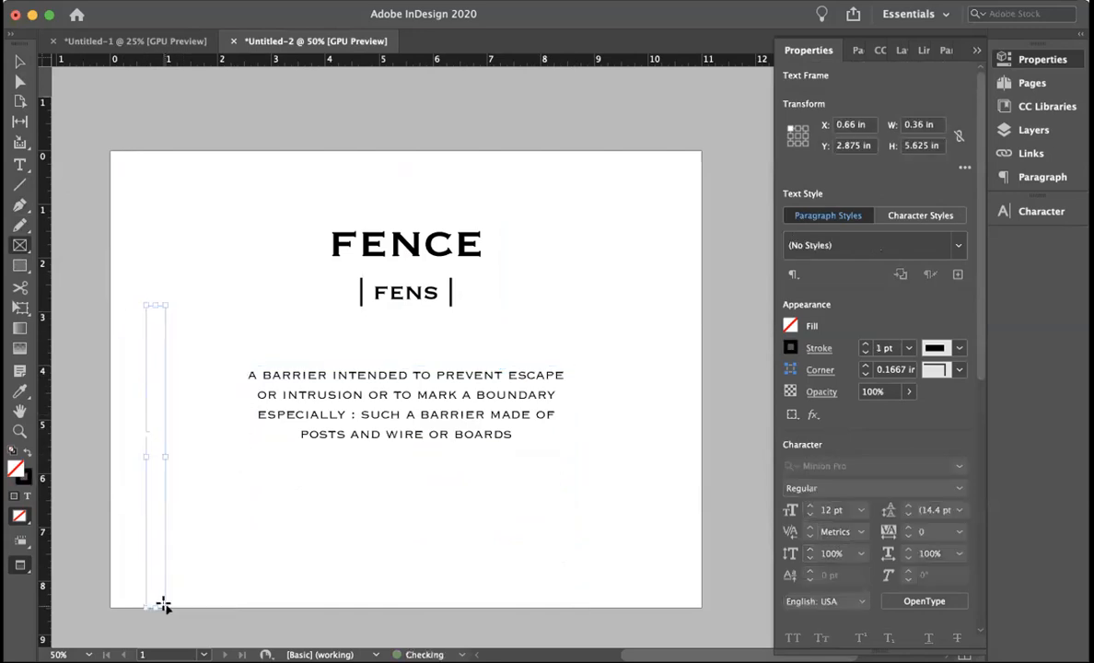
pyautogui.click(19, 205)
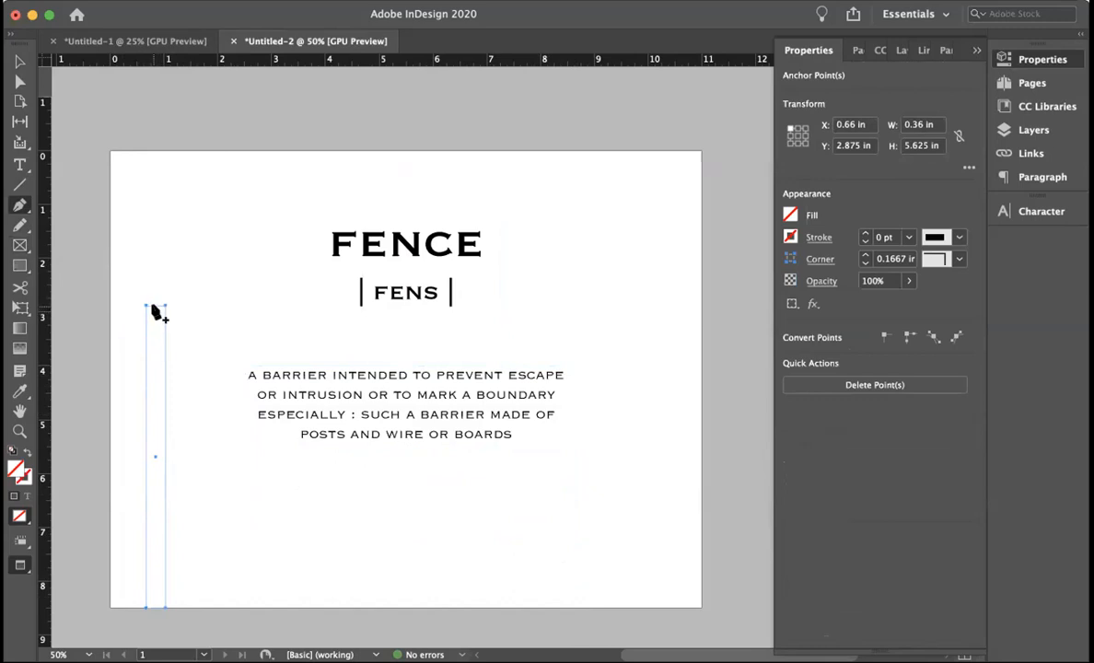
pyautogui.click(156, 306)
# - Raise the frame's middle top anchor point to about Y 2.55 in to form a pointed fence picket
pyautogui.click(20, 83)
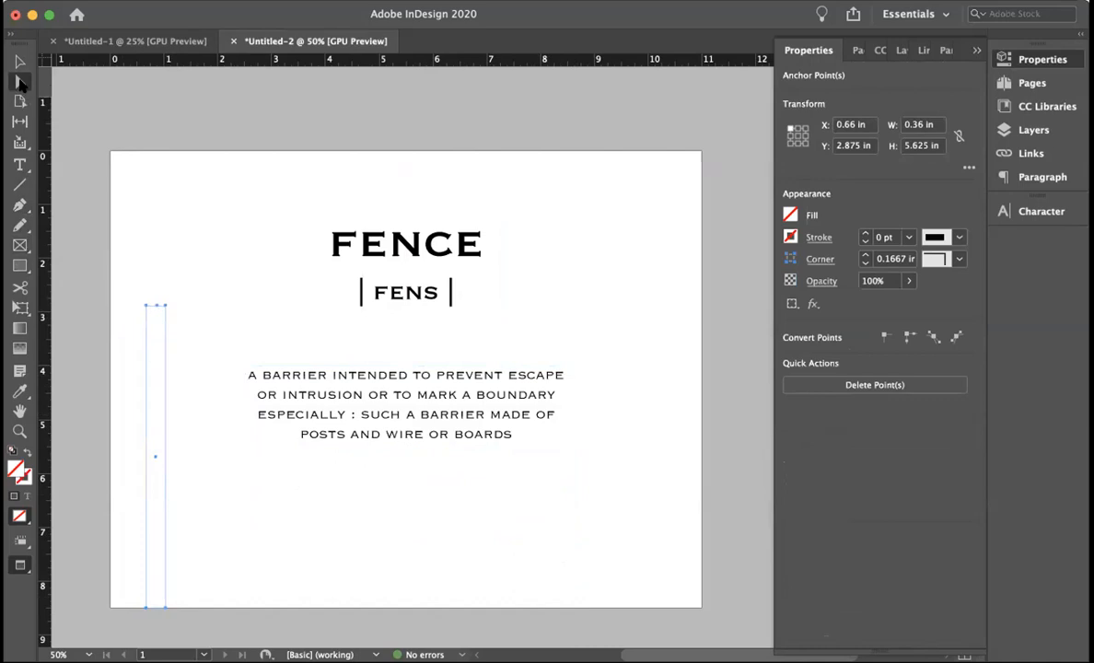
pyautogui.click(156, 313)
pyautogui.click(156, 308)
pyautogui.click(21, 432)
pyautogui.moveTo(142, 297); pyautogui.dragTo(180, 328)
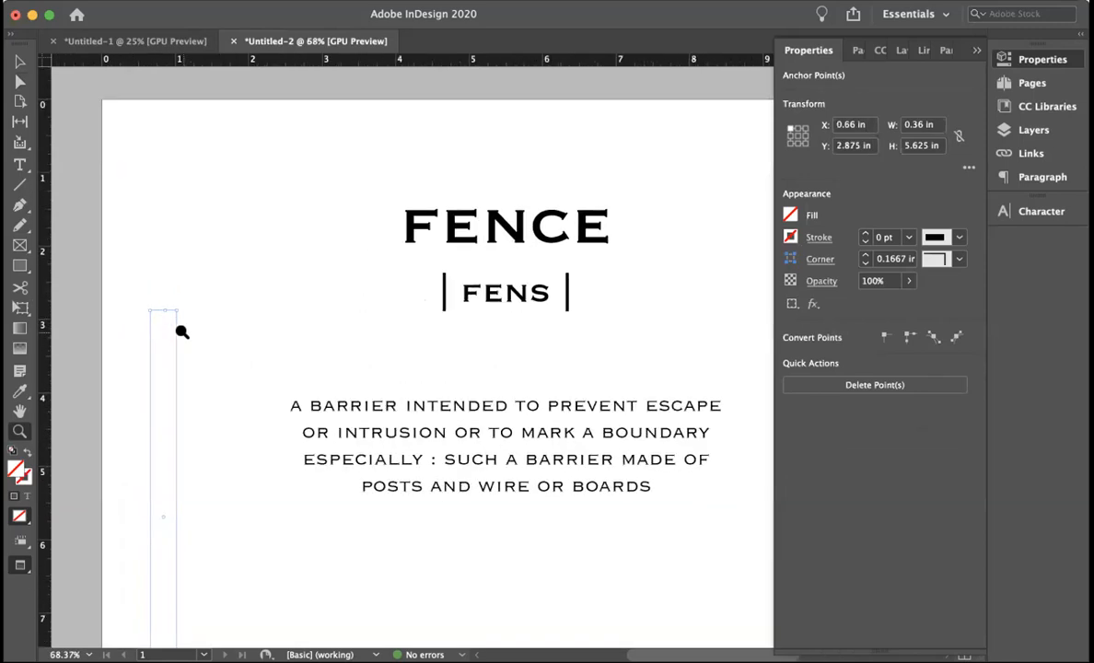
pyautogui.moveTo(220, 370); pyautogui.dragTo(263, 440)
pyautogui.click(20, 82)
pyautogui.click(198, 300)
pyautogui.moveTo(152, 299); pyautogui.dragTo(153, 262)
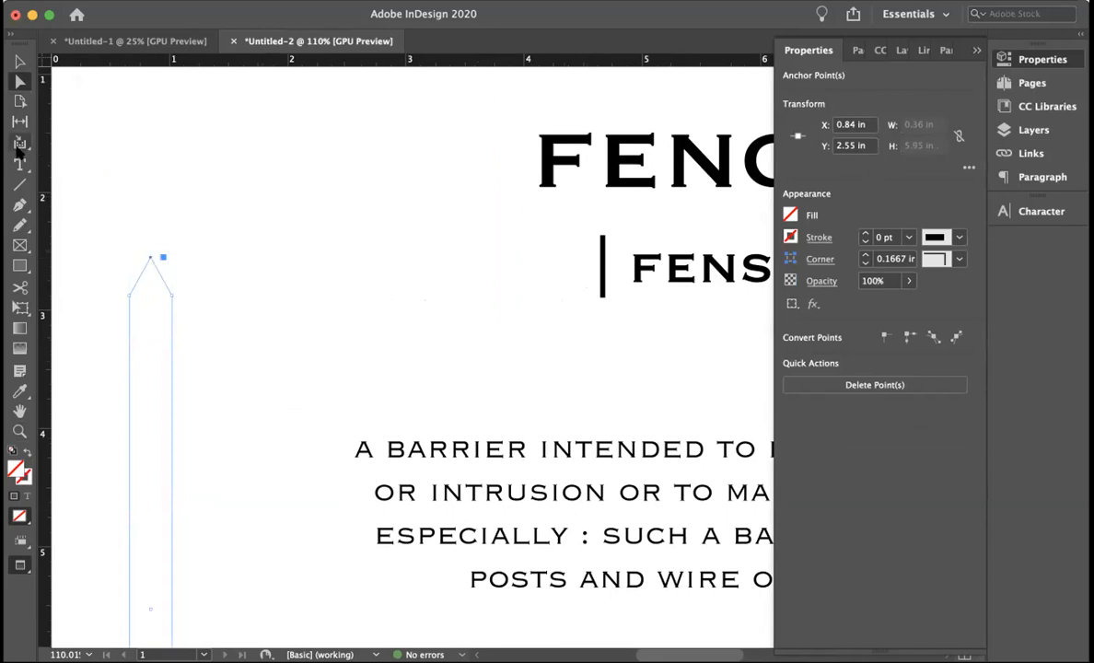
# - Add a second anchor point beside the picket's tip to flatten its top, and give the picket a 1 pt black stroke
pyautogui.click(19, 203)
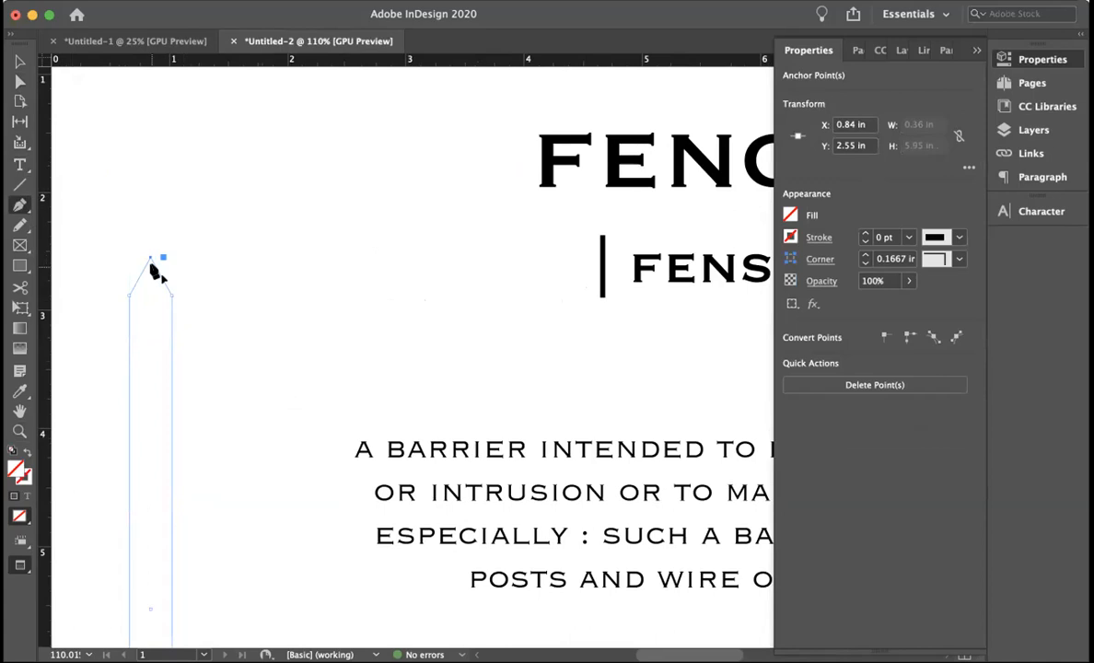
pyautogui.click(20, 82)
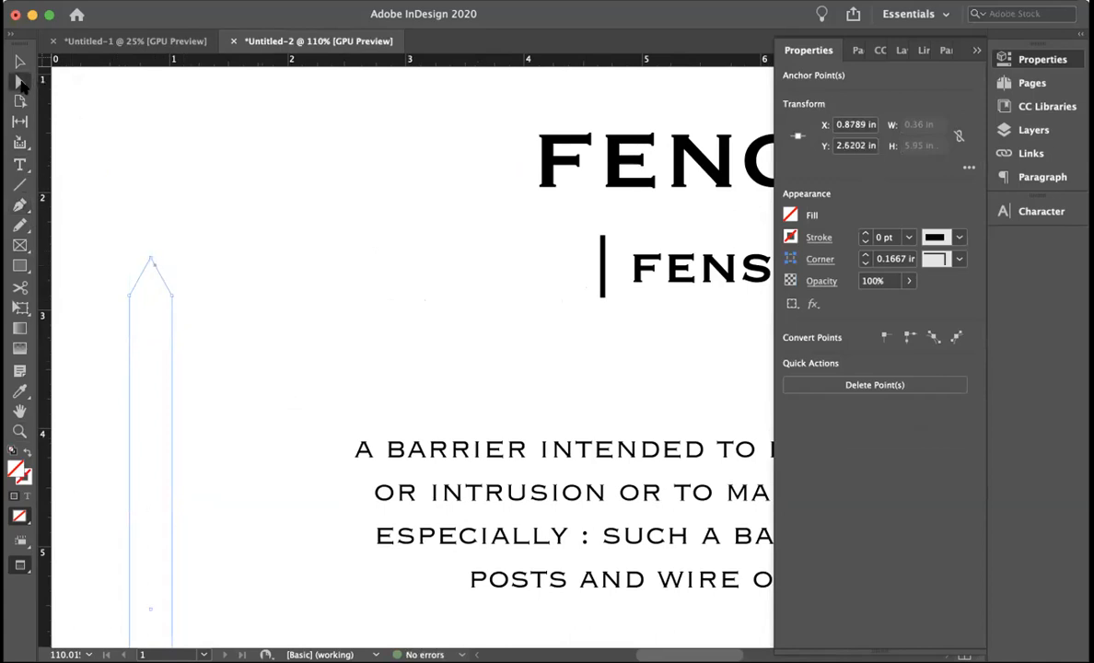
pyautogui.moveTo(154, 264); pyautogui.dragTo(144, 262)
pyautogui.click(185, 259)
pyautogui.click(154, 259)
pyautogui.click(186, 262)
pyautogui.click(160, 277)
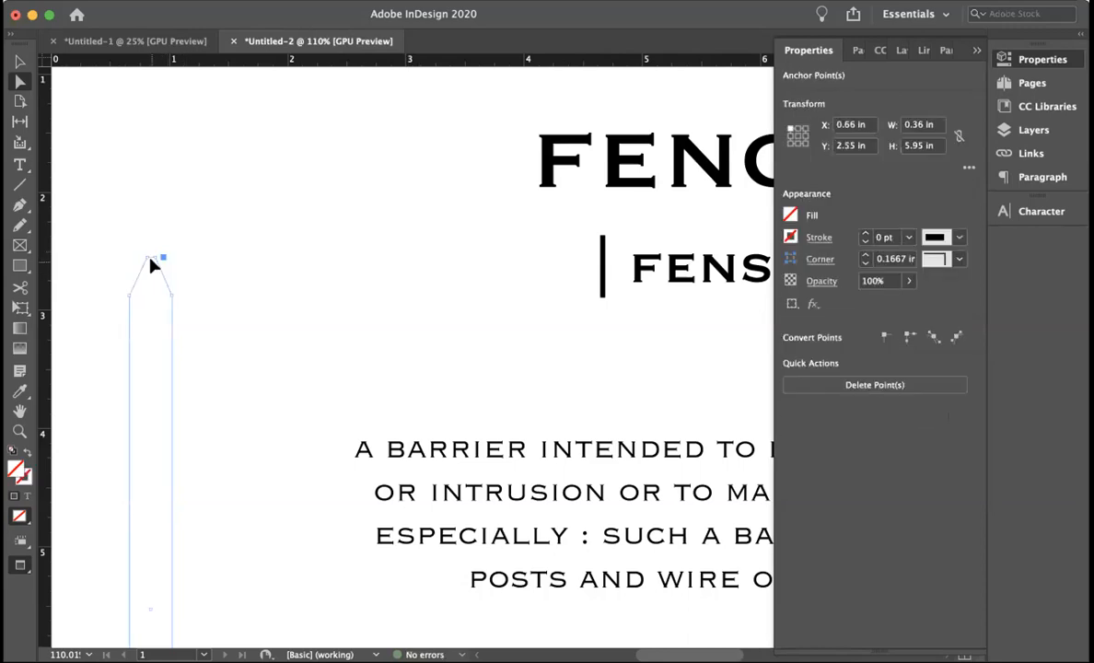
pyautogui.click(156, 260)
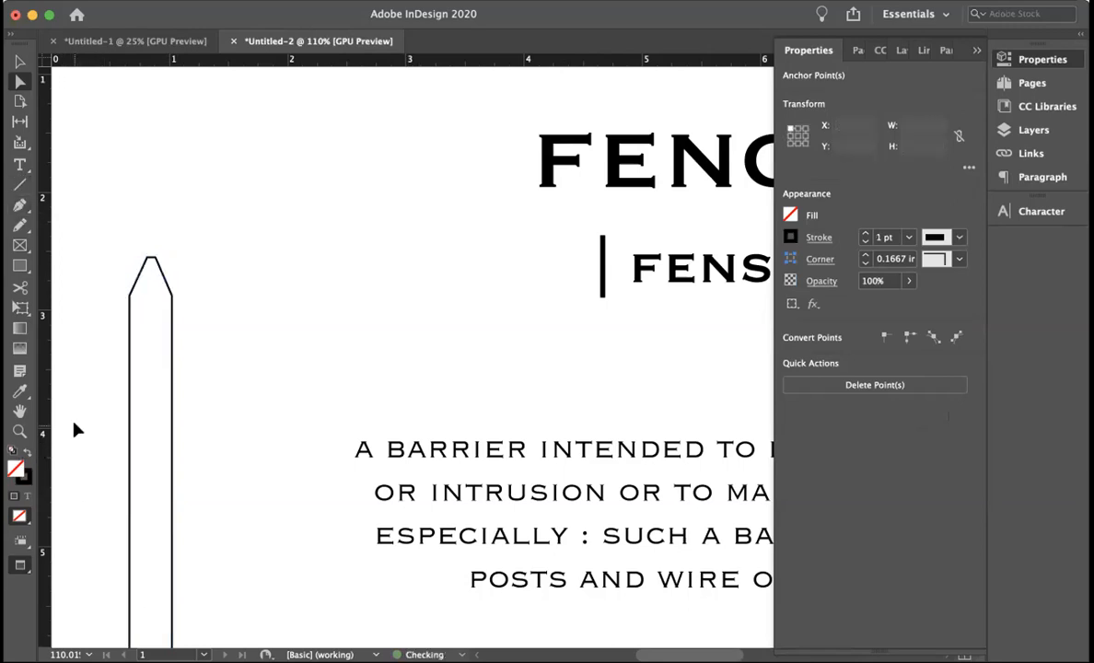
pyautogui.click(73, 430)
# - Adjust the two anchor points at the picket's tip to form a narrow, level top at about Y 2.52 in
pyautogui.click(148, 257)
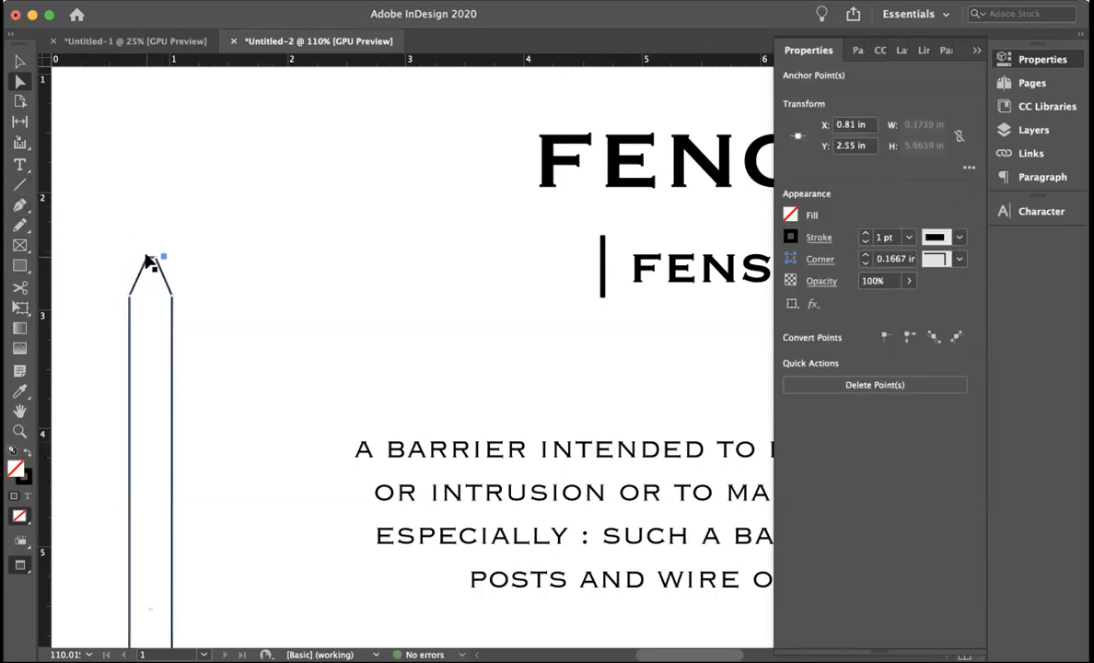
pyautogui.moveTo(147, 257); pyautogui.dragTo(147, 257)
pyautogui.click(188, 270)
pyautogui.click(155, 257)
pyautogui.moveTo(147, 258); pyautogui.dragTo(194, 309)
pyautogui.click(19, 431)
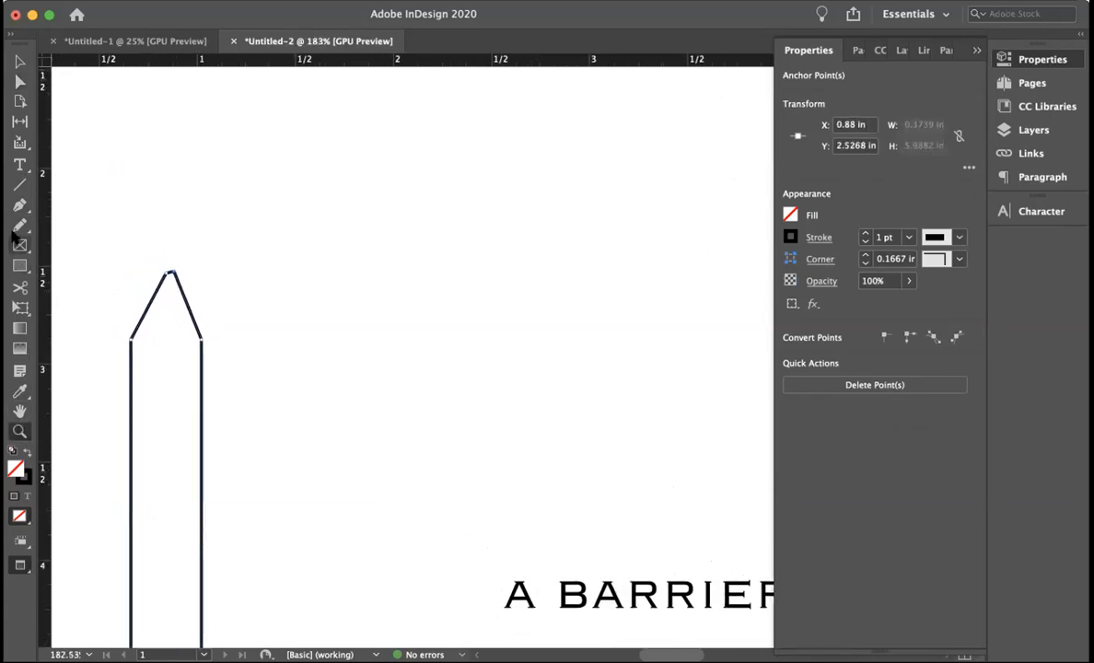
pyautogui.click(20, 164)
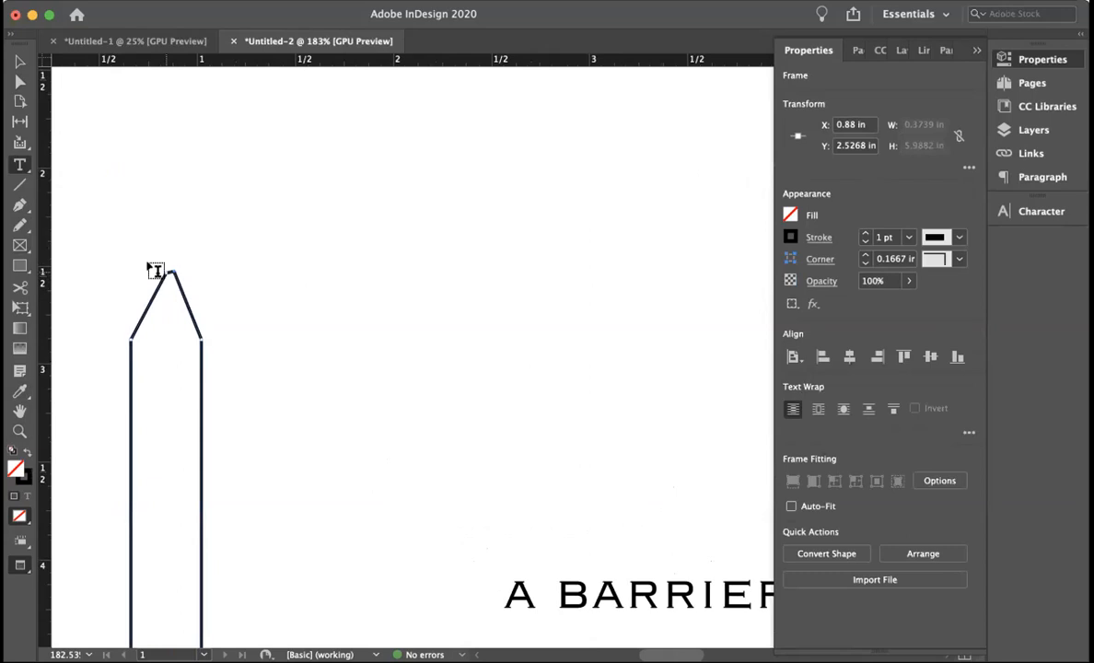
pyautogui.click(19, 82)
pyautogui.click(168, 280)
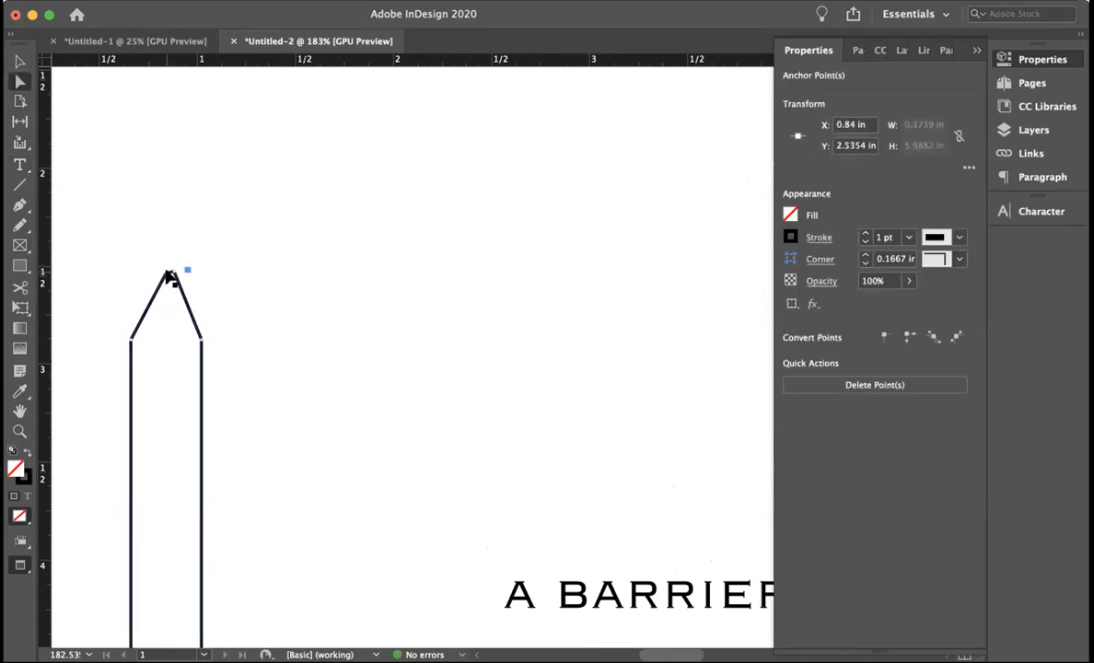
pyautogui.moveTo(166, 273); pyautogui.dragTo(175, 272)
pyautogui.click(19, 62)
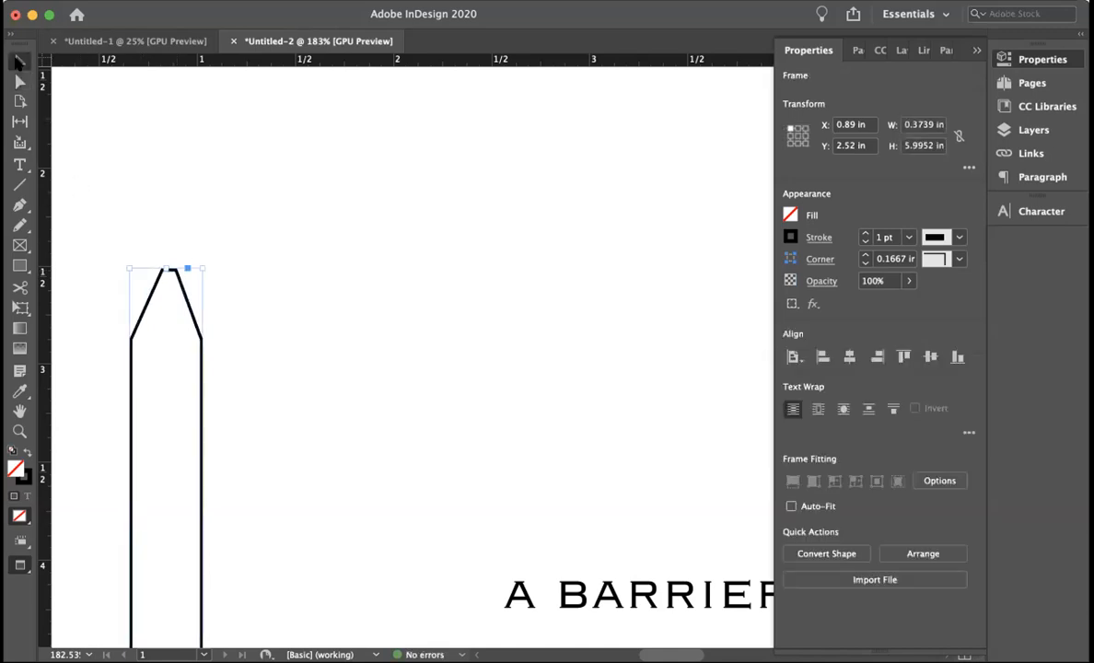
# - Resize the picket to about 0.4 in wide and place a duplicate close beside it at about X 0.74 in
pyautogui.press('super+0')
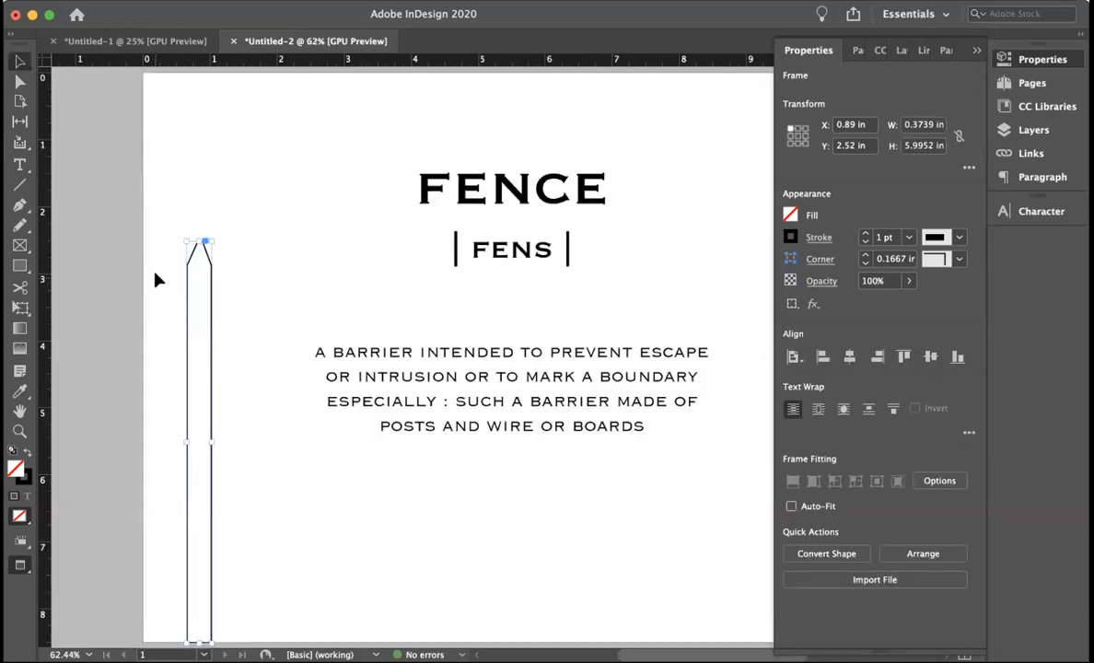
pyautogui.click(205, 322)
pyautogui.click(191, 444)
pyautogui.moveTo(212, 443); pyautogui.dragTo(221, 443)
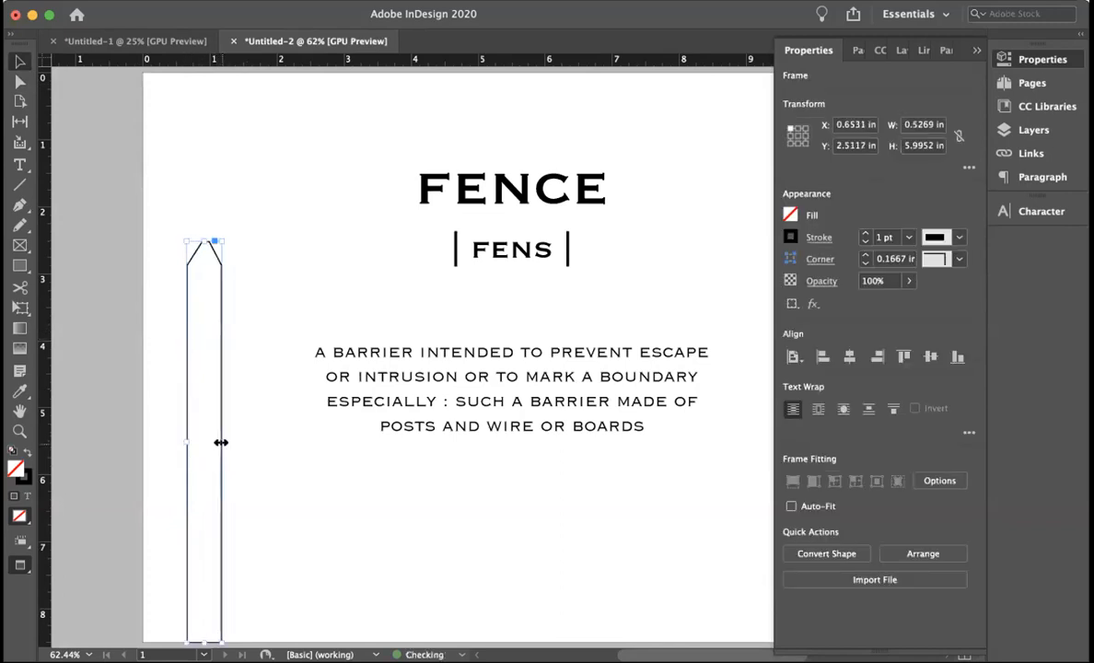
pyautogui.click(181, 441)
pyautogui.click(185, 445)
pyautogui.moveTo(188, 441)
pyautogui.mouseDown()
pyautogui.moveTo(171, 441)
pyautogui.moveTo(204, 448)
pyautogui.mouseUp()
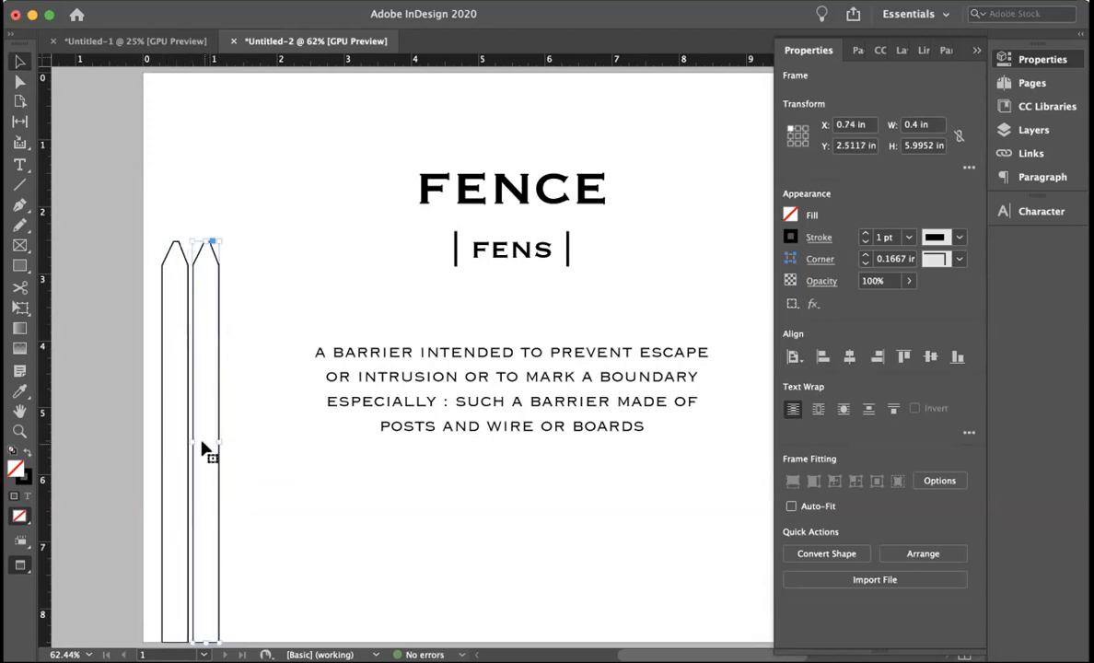
# - Duplicate the two pickets into a row of four and place a copy of the row near the page's right edge
pyautogui.moveTo(130, 413); pyautogui.dragTo(265, 490)
pyautogui.click(127, 481)
pyautogui.moveTo(127, 481); pyautogui.dragTo(754, 521)
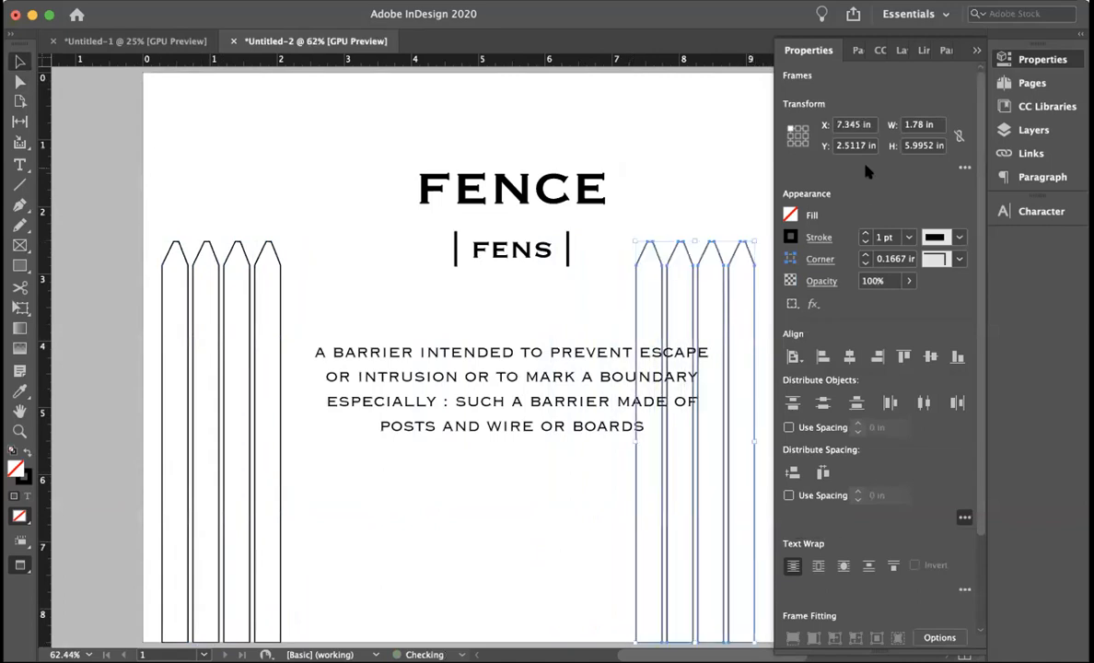
pyautogui.click(976, 50)
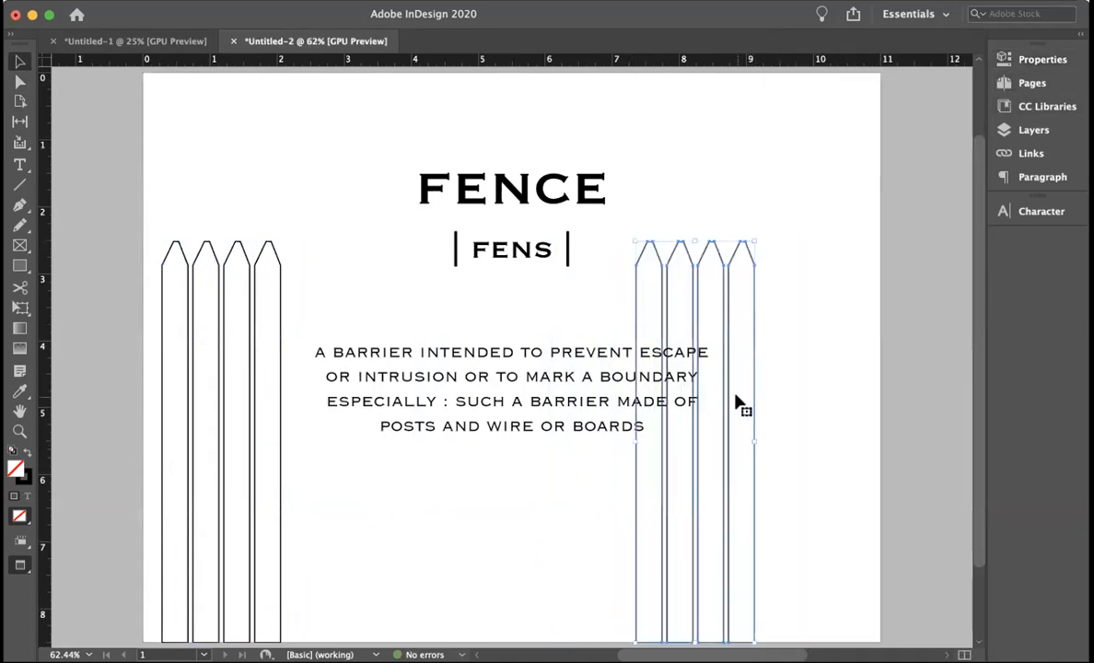
pyautogui.moveTo(743, 422); pyautogui.dragTo(837, 428)
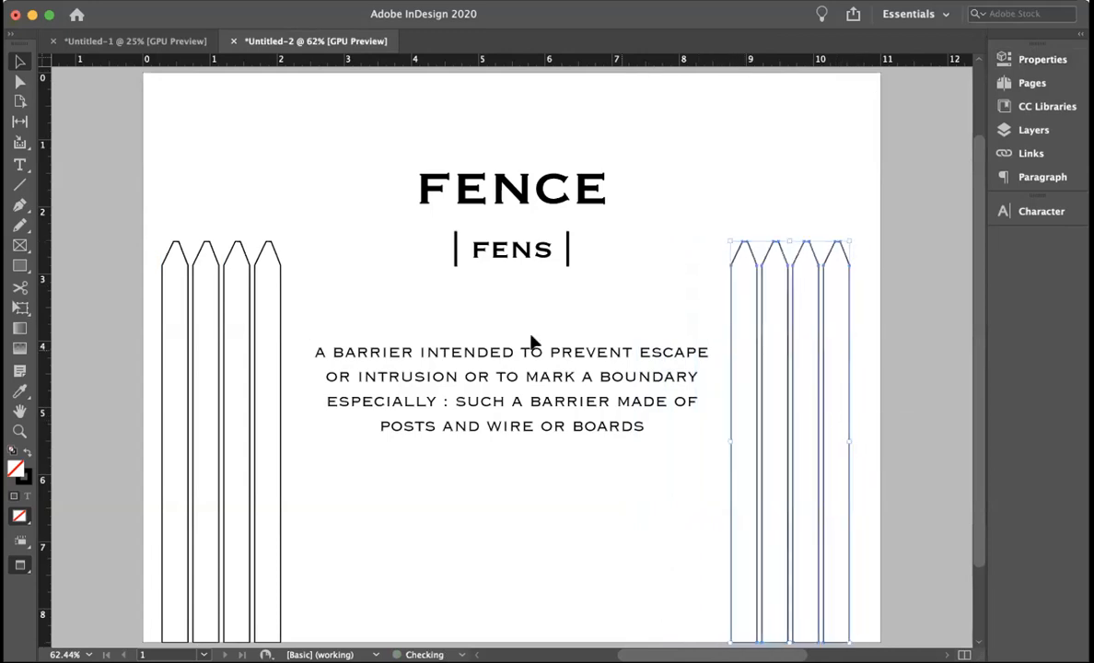
# - Enlarge both picket rows toward the page's left edge, and enlarge the left row further until its tips reach about Y 1.9 in
pyautogui.moveTo(283, 357); pyautogui.dragTo(287, 359)
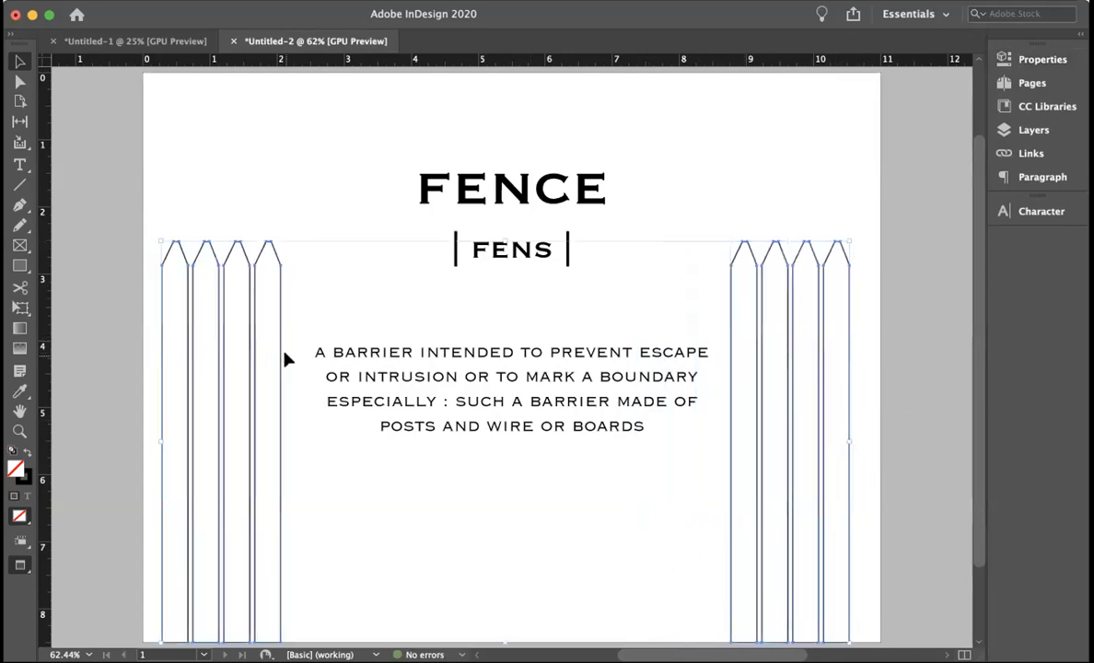
pyautogui.moveTo(159, 238); pyautogui.dragTo(149, 242)
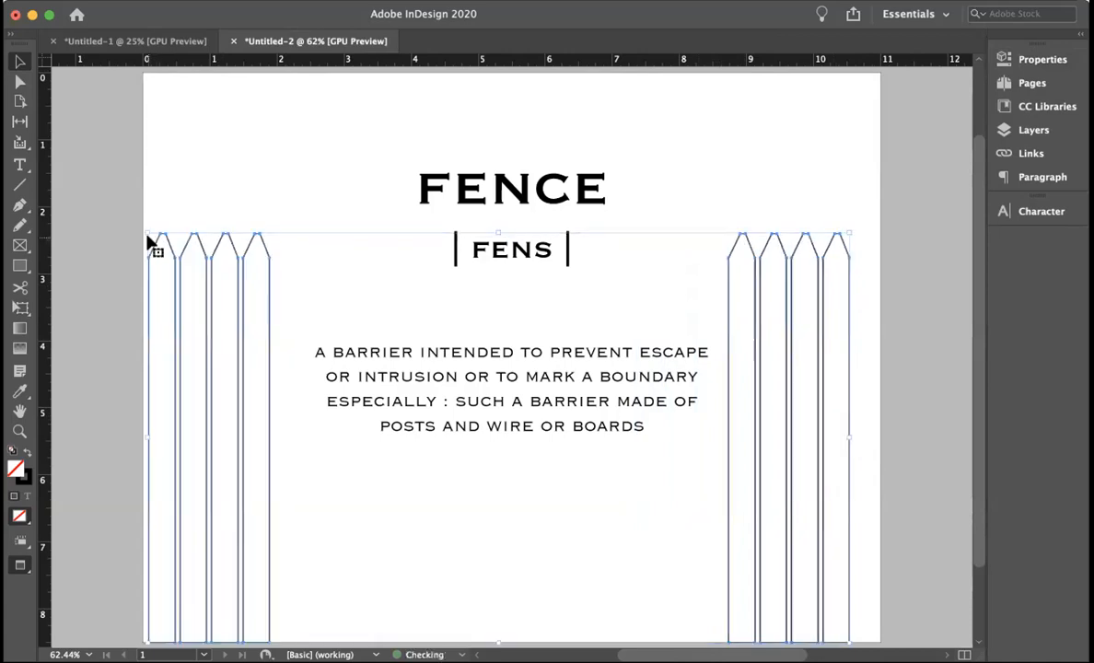
pyautogui.click(104, 259)
pyautogui.moveTo(255, 333); pyautogui.dragTo(264, 337)
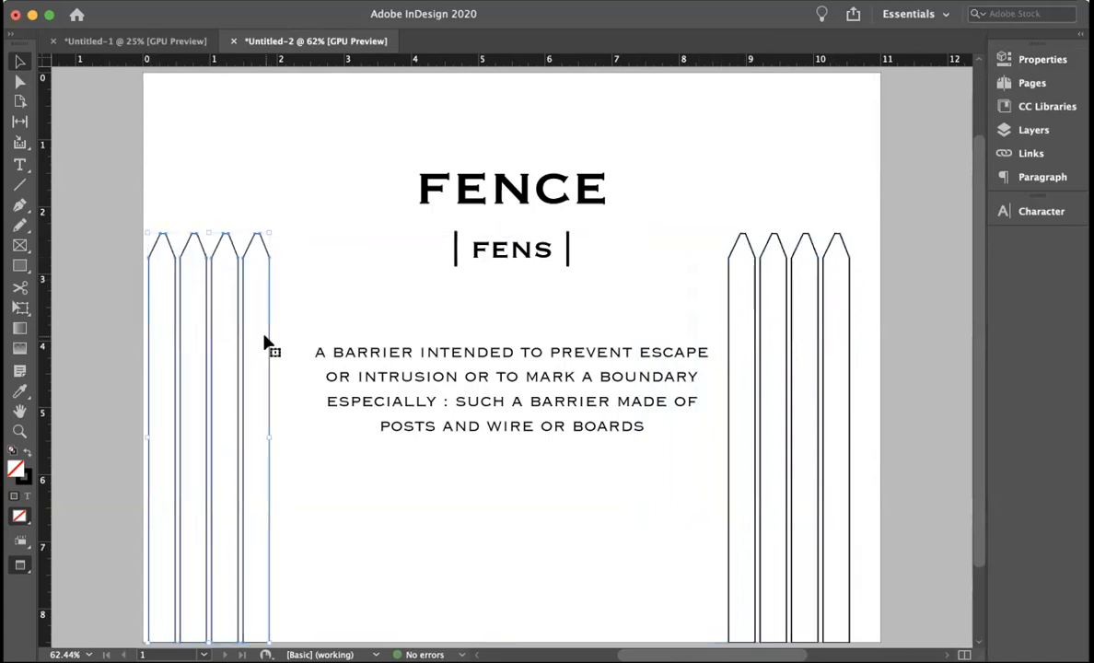
pyautogui.moveTo(267, 236)
pyautogui.mouseDown()
pyautogui.moveTo(303, 180)
pyautogui.moveTo(271, 220)
pyautogui.moveTo(282, 224)
pyautogui.mouseUp()
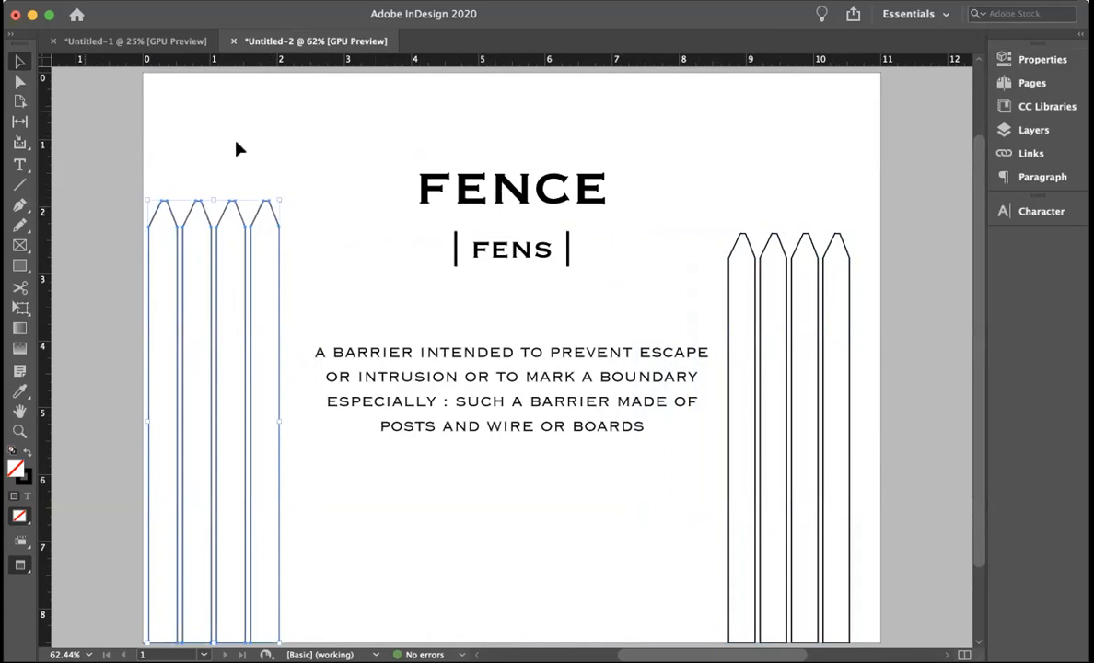
# - Replace the right picket row with a duplicate of the enlarged left row, placed near the page's right edge at about X 8.9 in
pyautogui.moveTo(706, 242); pyautogui.dragTo(846, 299)
pyautogui.press('Delete')
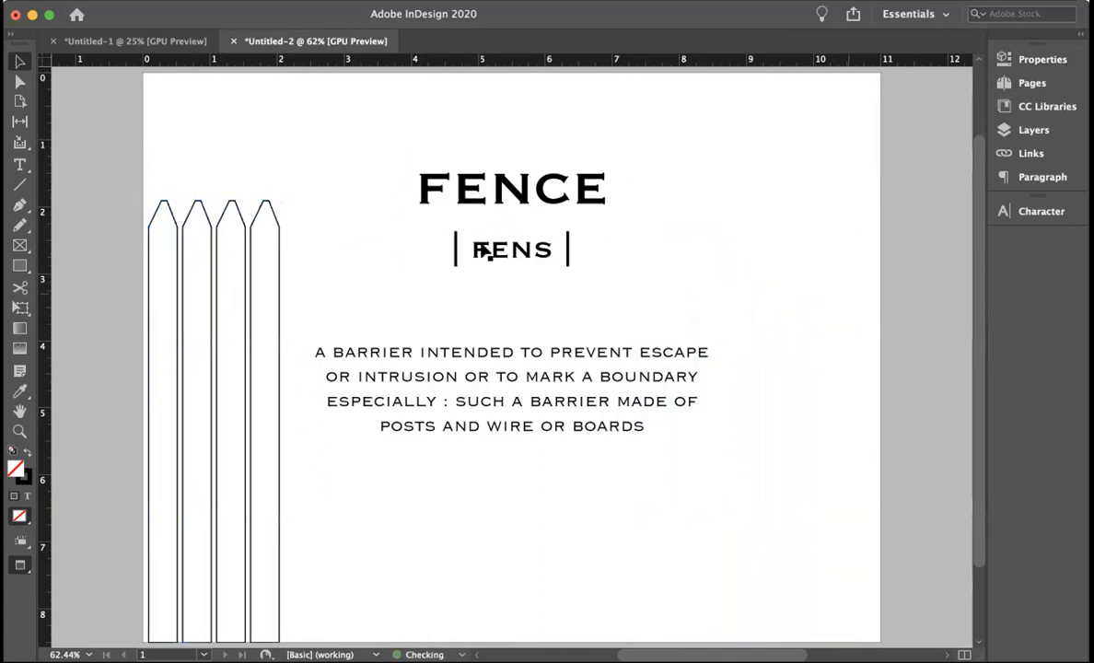
pyautogui.moveTo(118, 292); pyautogui.dragTo(866, 373)
pyautogui.click(934, 600)
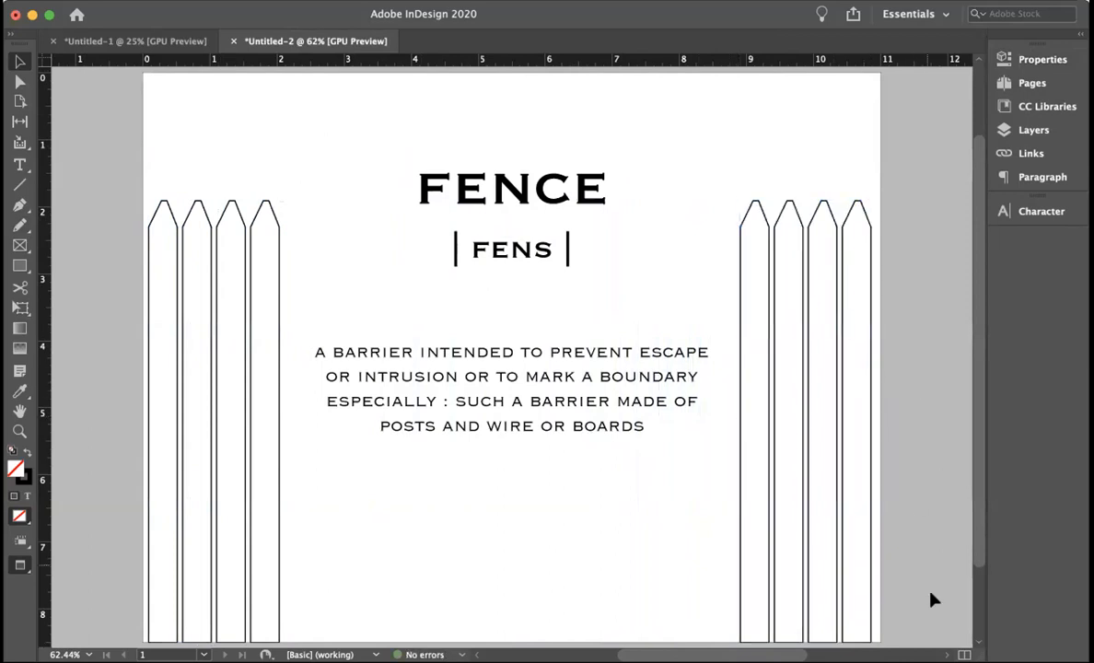
# - Move the definition paragraph down between the picket rows so its frame starts at about Y 6.3 in
pyautogui.moveTo(583, 417); pyautogui.dragTo(592, 485)
pyautogui.moveTo(592, 549); pyautogui.dragTo(586, 573)
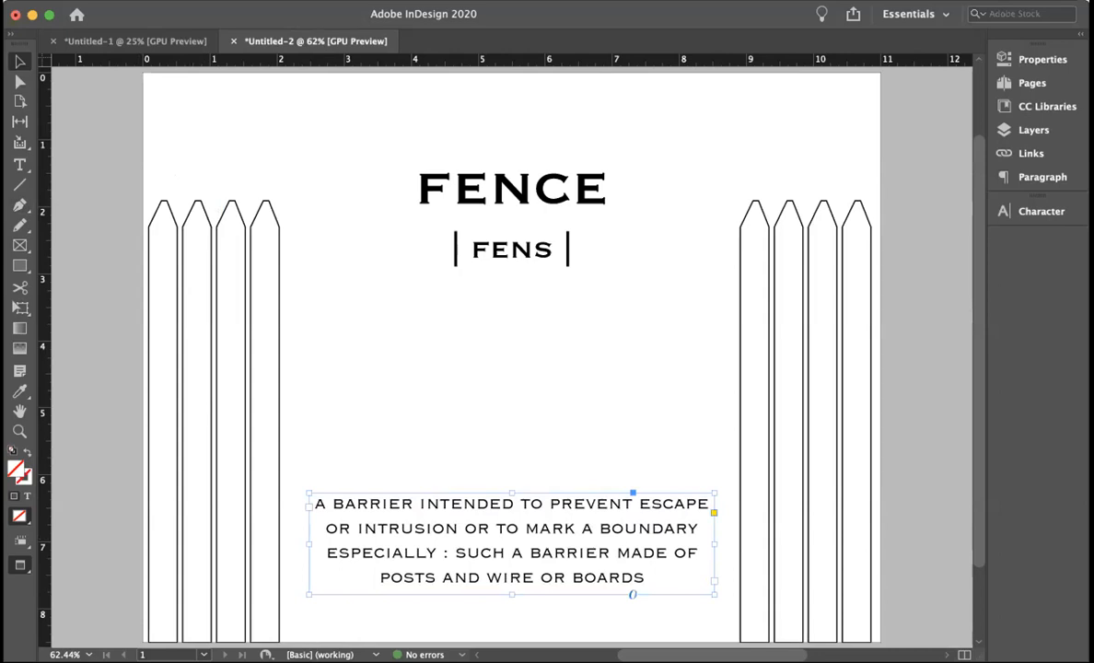
# - Switch to Illustrator and move the existing barbed-wire artwork down to the lower end of the artboard
pyautogui.click(7, 196)
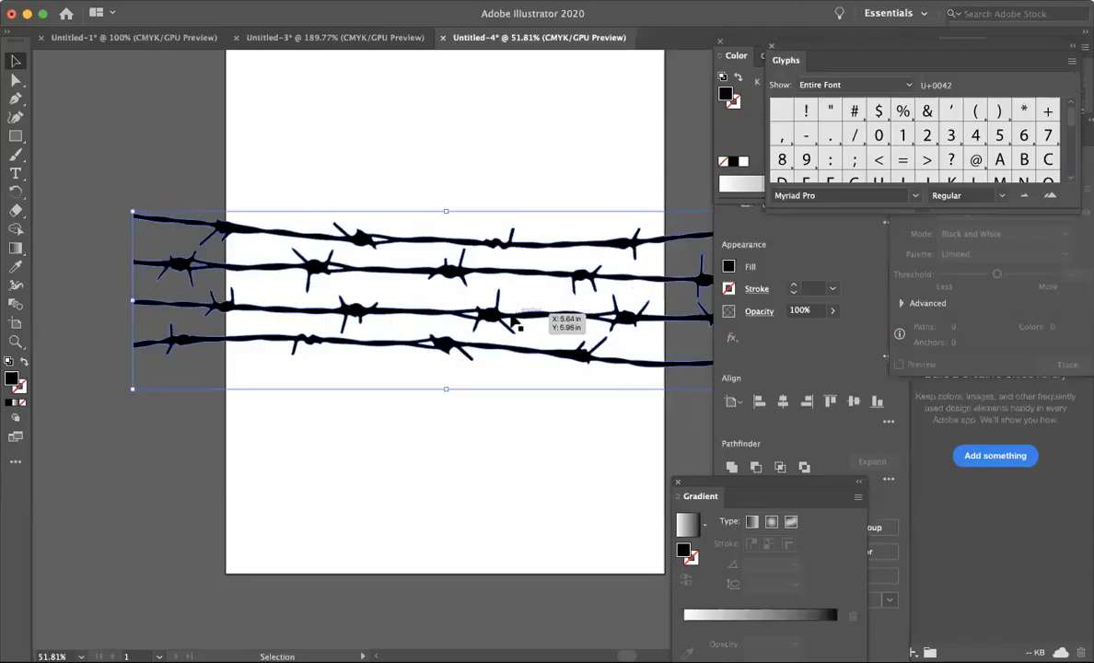
pyautogui.moveTo(323, 255); pyautogui.dragTo(264, 470)
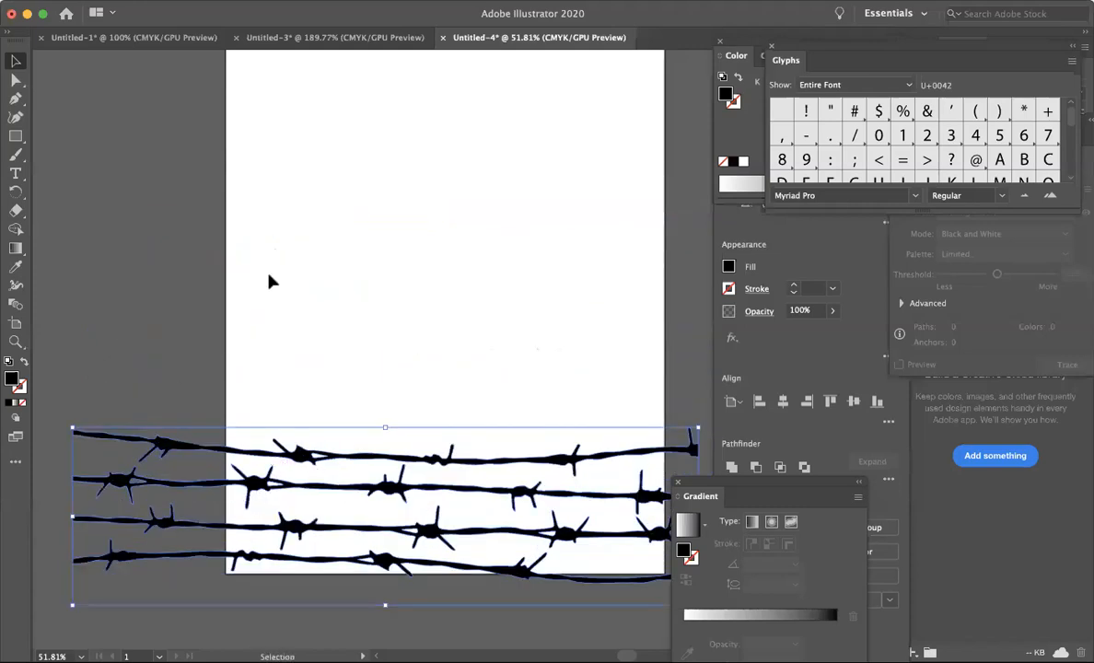
pyautogui.click(231, 275)
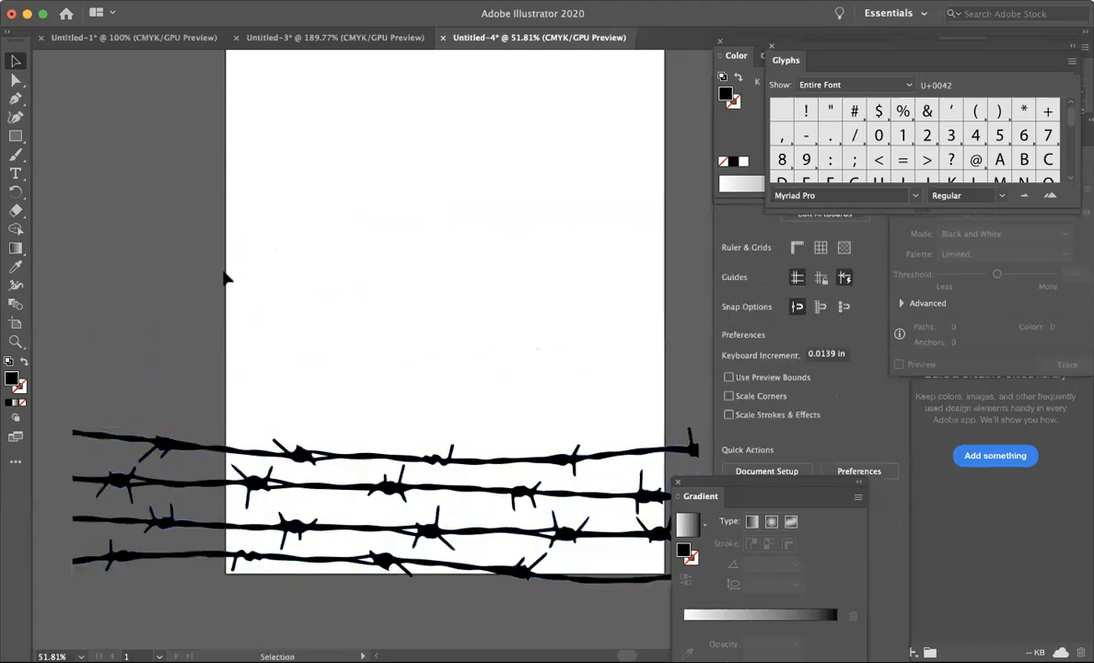
# - Paste the barbed-wire image onto the middle of the artboard, discard the stray "fens" text, and select the image
pyautogui.press('super+v')
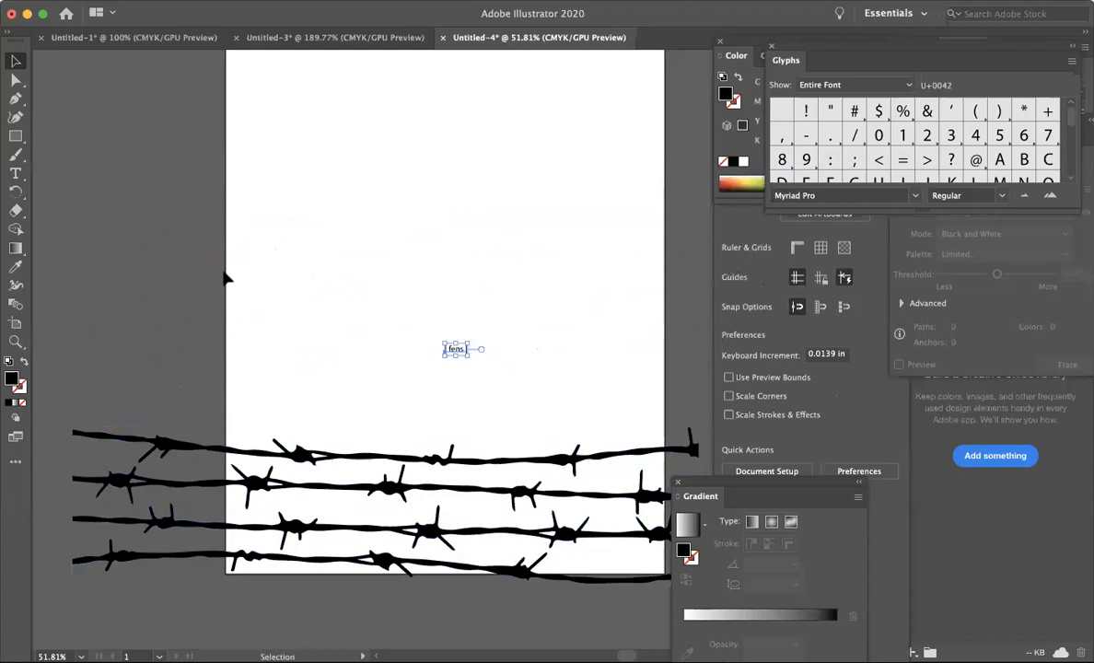
pyautogui.press('Delete')
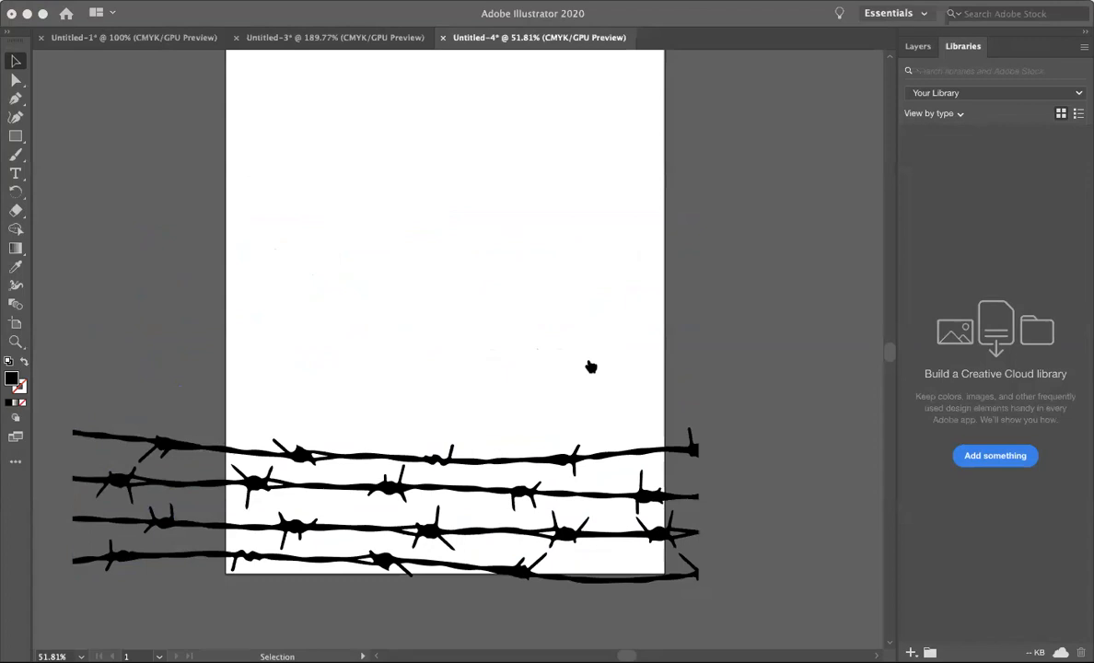
pyautogui.press('super+z')
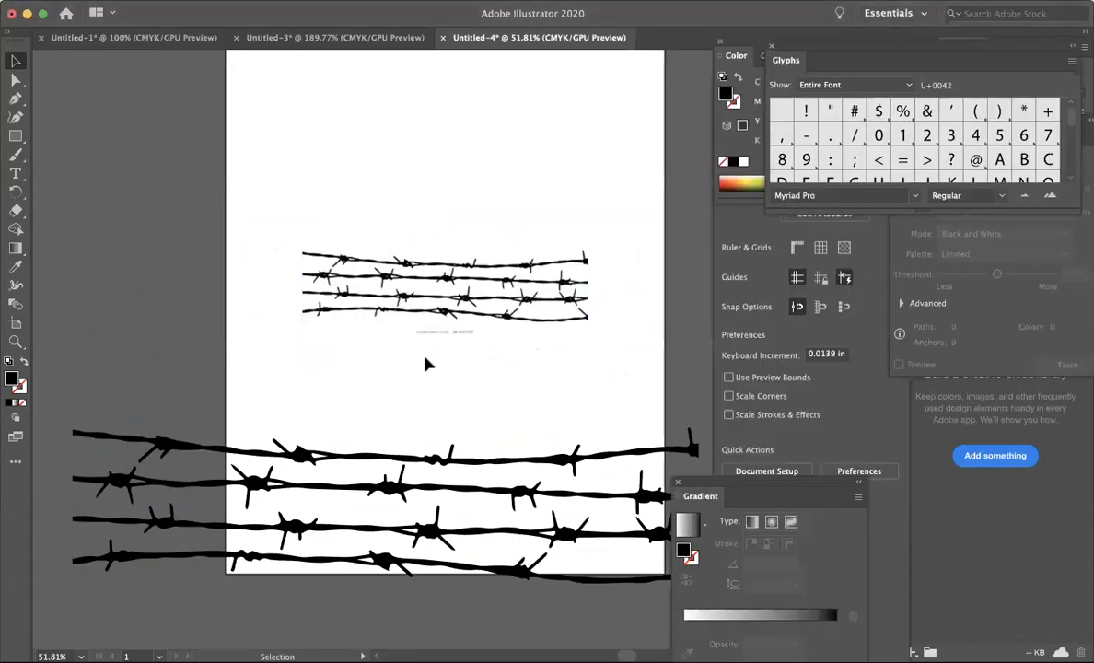
pyautogui.click(431, 294)
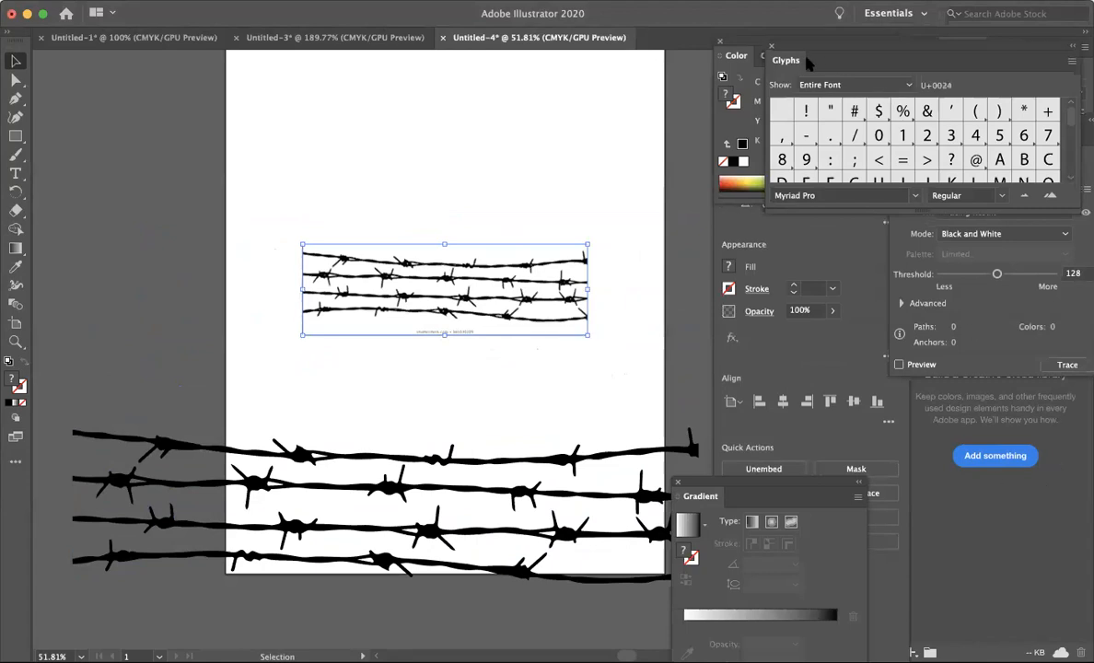
# - Rearrange the floating panels so the Image Trace settings are accessible beside the selected barbed-wire image
pyautogui.moveTo(831, 61); pyautogui.dragTo(912, 239)
pyautogui.moveTo(921, 134)
pyautogui.mouseDown()
pyautogui.moveTo(597, 162)
pyautogui.moveTo(722, 135)
pyautogui.moveTo(534, 57)
pyautogui.mouseUp()
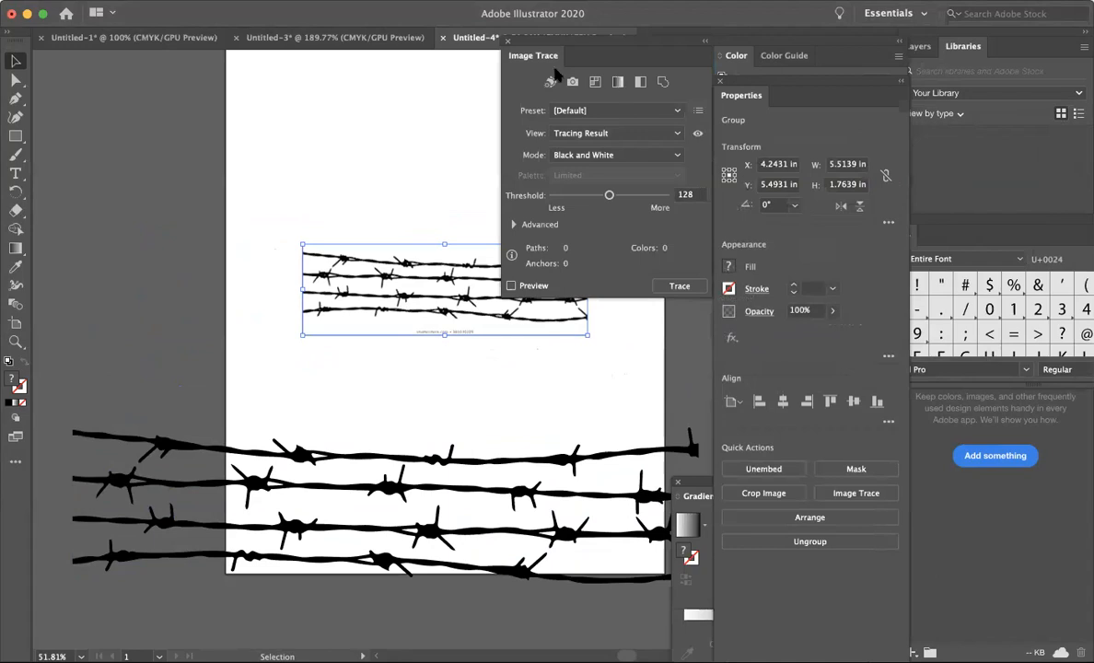
pyautogui.moveTo(519, 65); pyautogui.dragTo(620, 175)
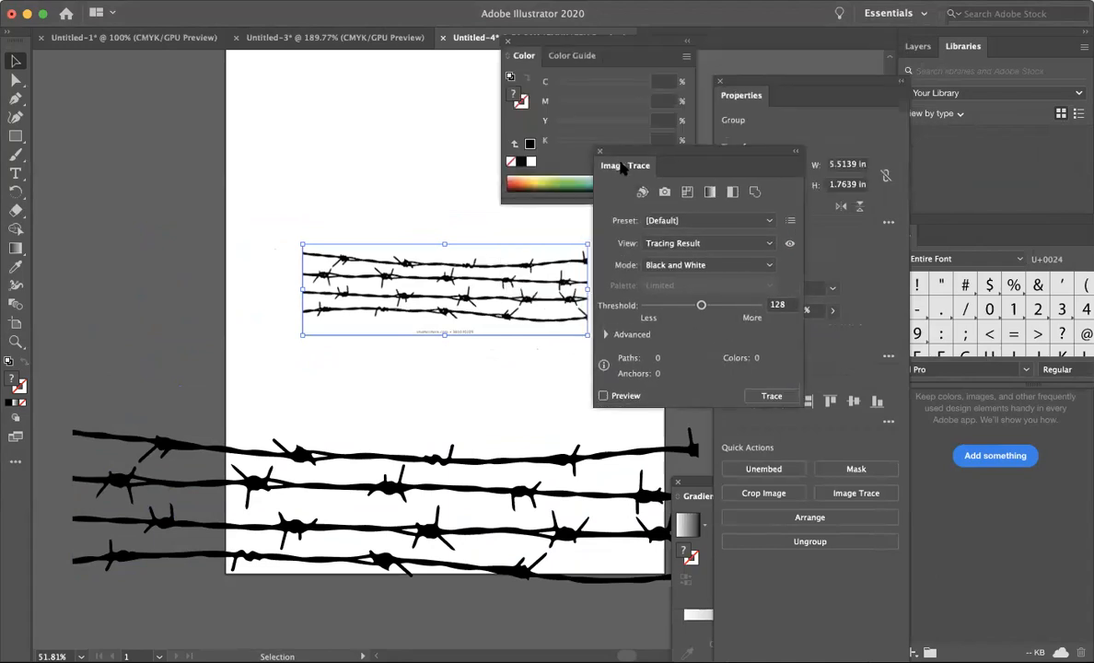
pyautogui.click(395, 0)
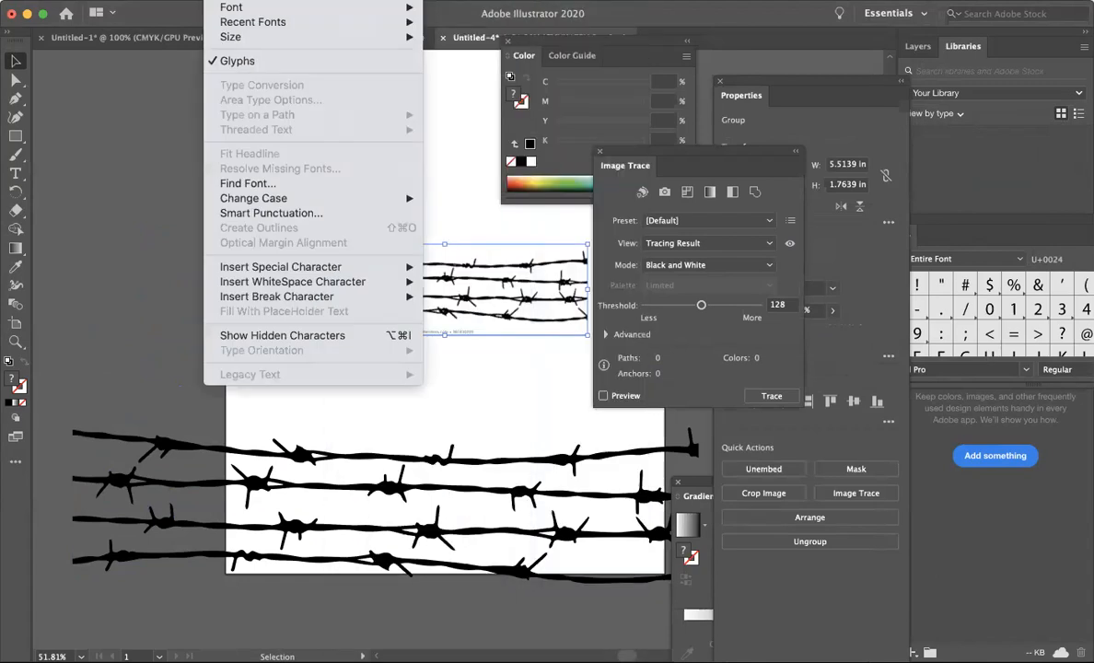
pyautogui.moveTo(177, 0)
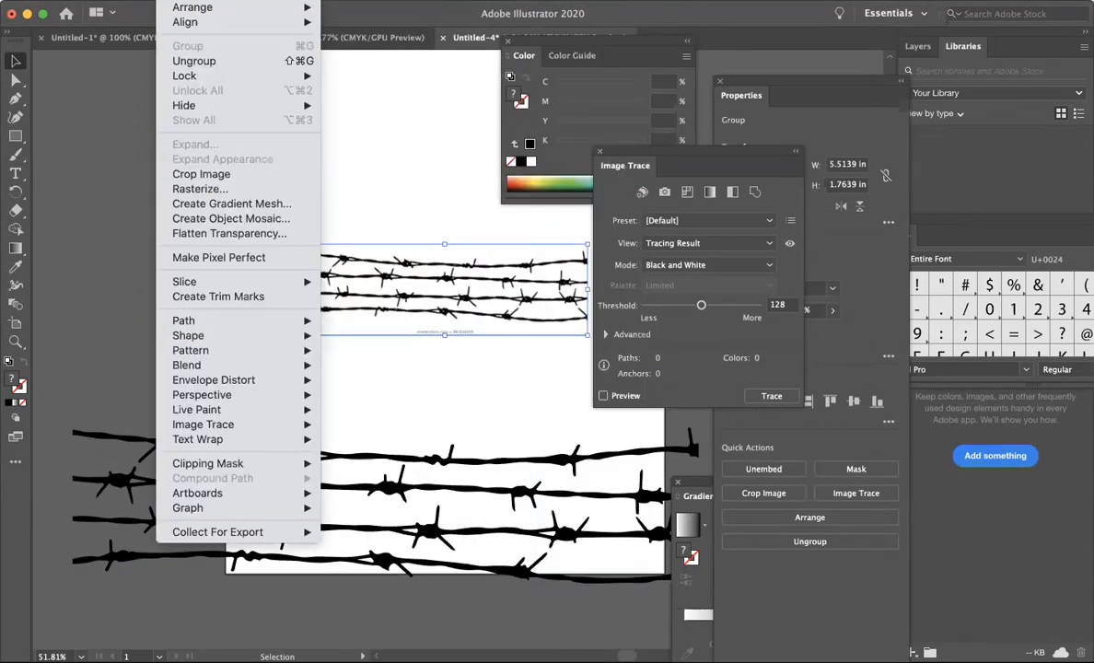
pyautogui.moveTo(394, 0)
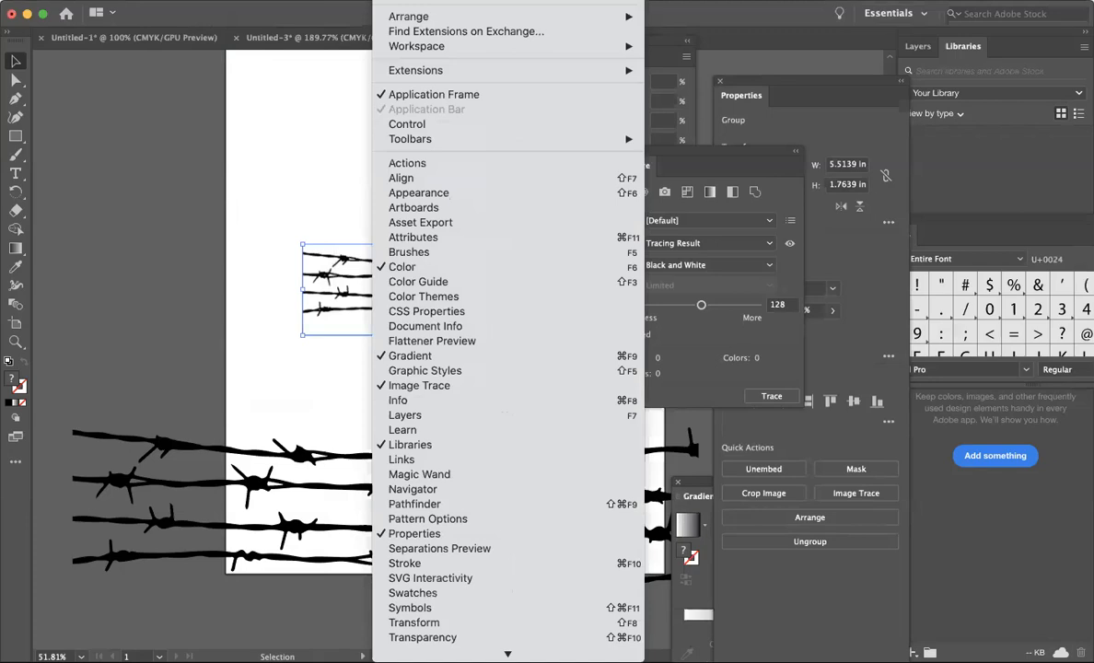
pyautogui.click(407, 387)
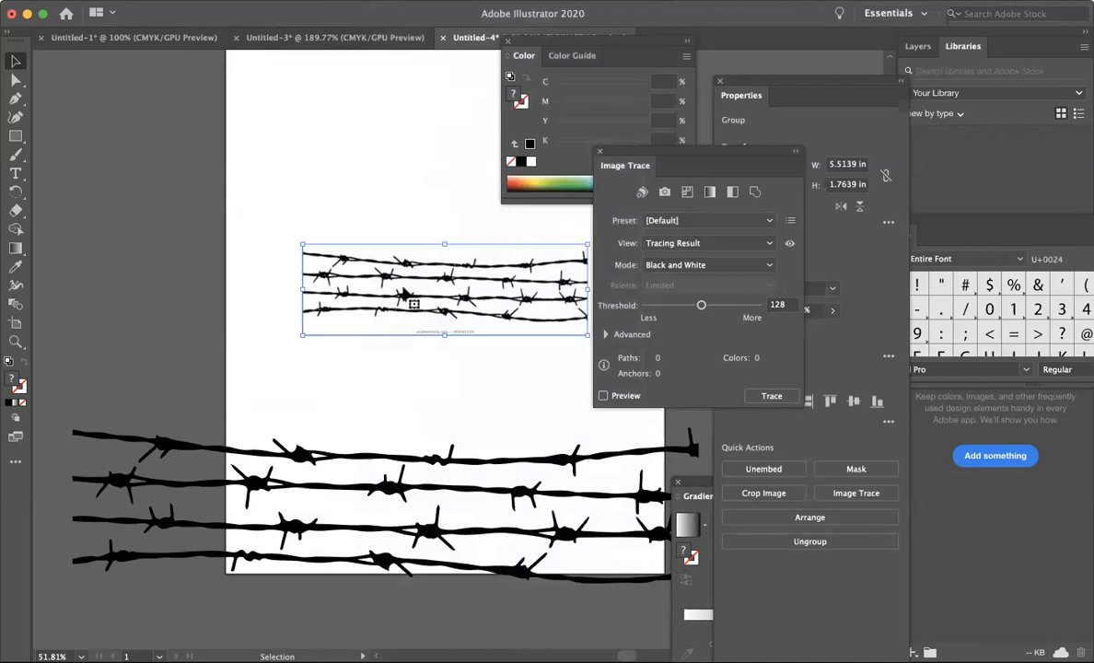
# - Trace the barbed-wire image with the Silhouettes preset and adjust the threshold to 129
pyautogui.click(687, 221)
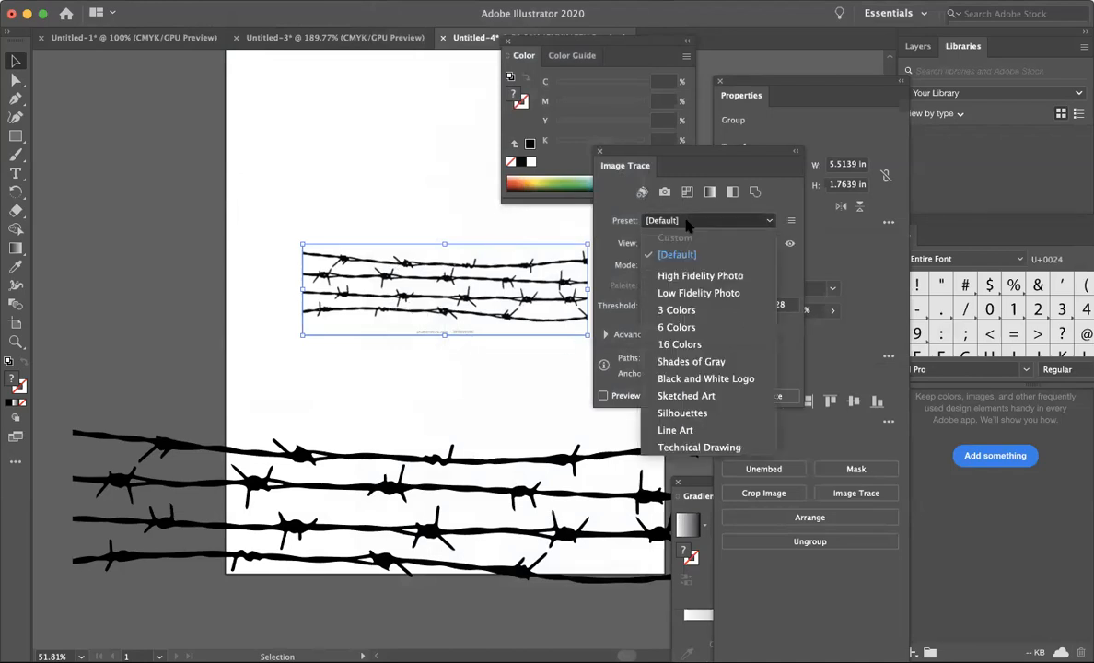
pyautogui.click(683, 414)
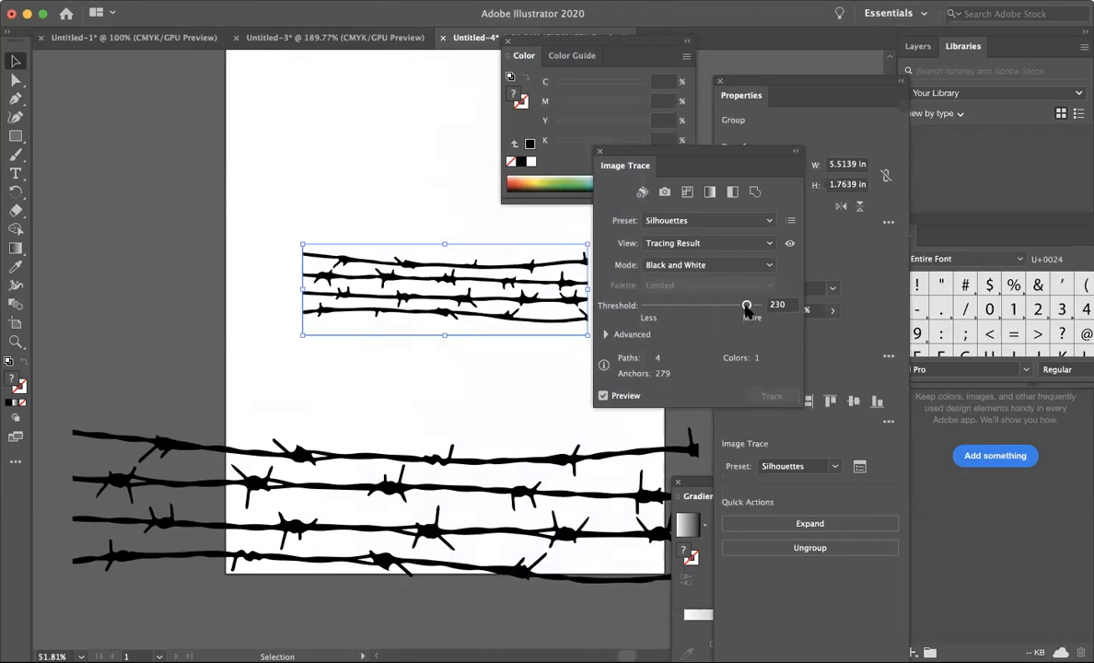
pyautogui.moveTo(747, 310)
pyautogui.mouseDown()
pyautogui.moveTo(679, 311)
pyautogui.moveTo(736, 315)
pyautogui.moveTo(737, 306)
pyautogui.mouseUp()
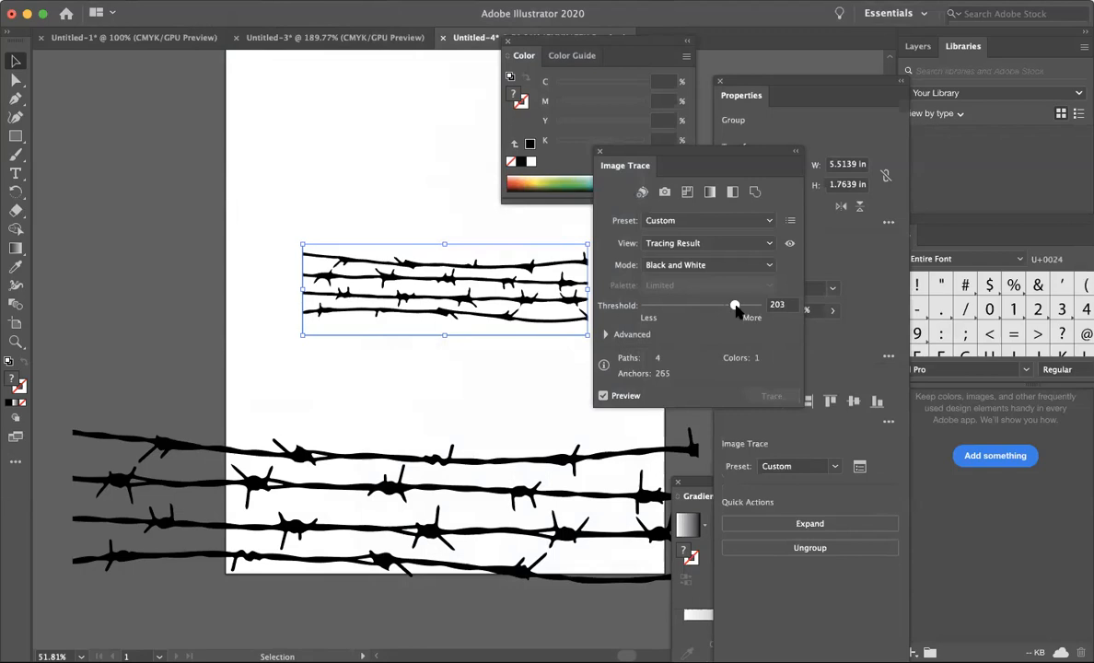
pyautogui.click(705, 223)
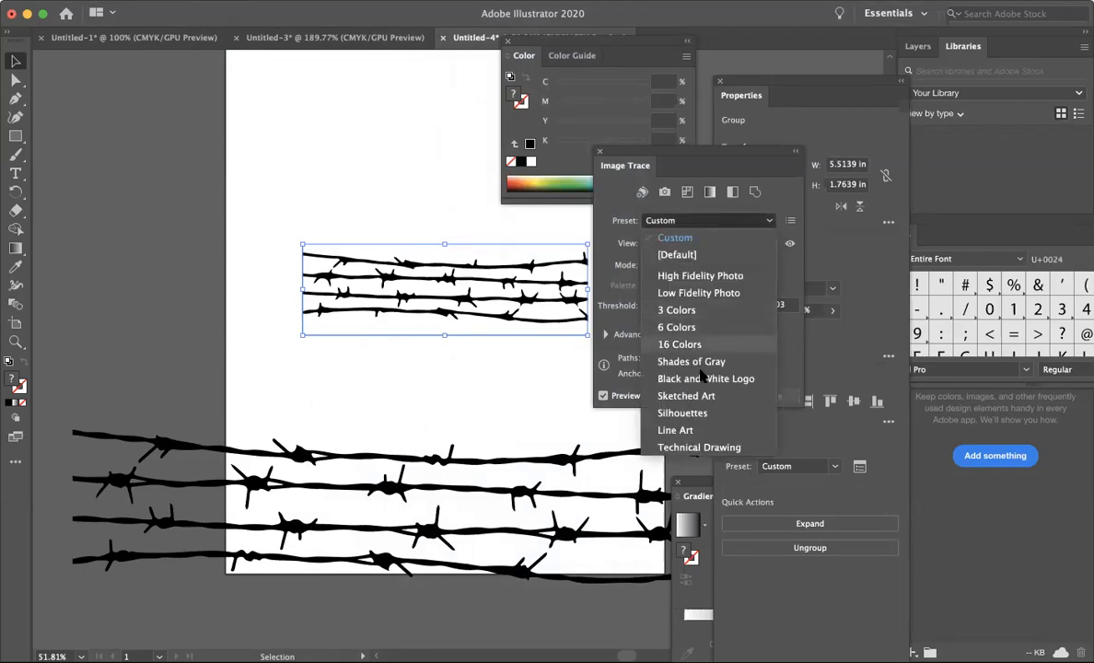
pyautogui.click(700, 414)
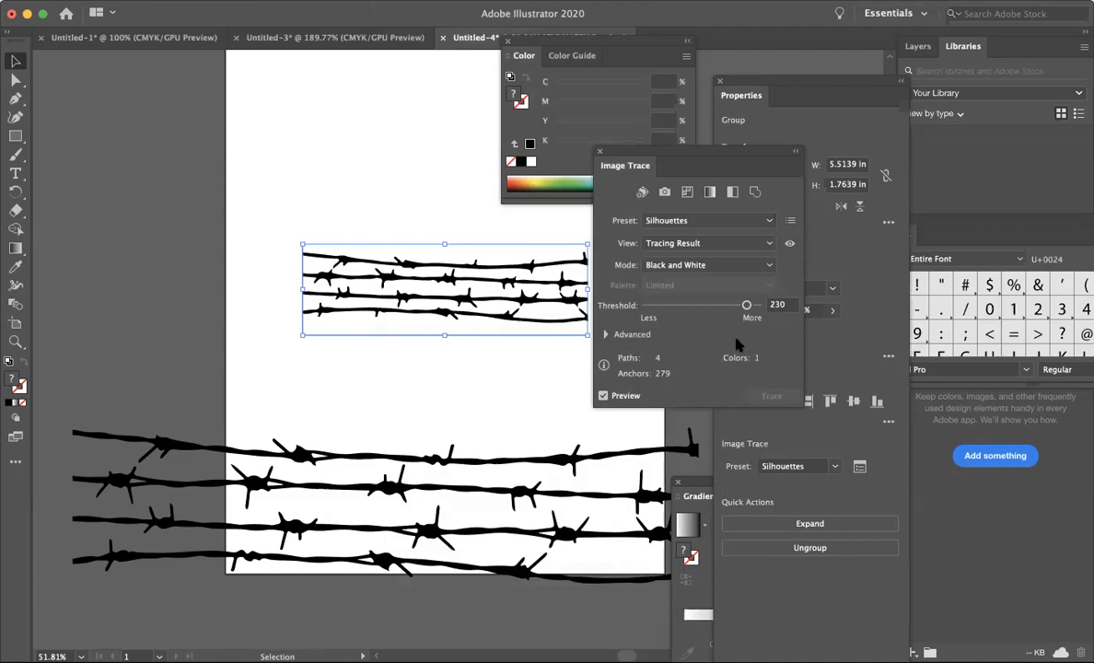
pyautogui.moveTo(720, 307); pyautogui.dragTo(689, 313)
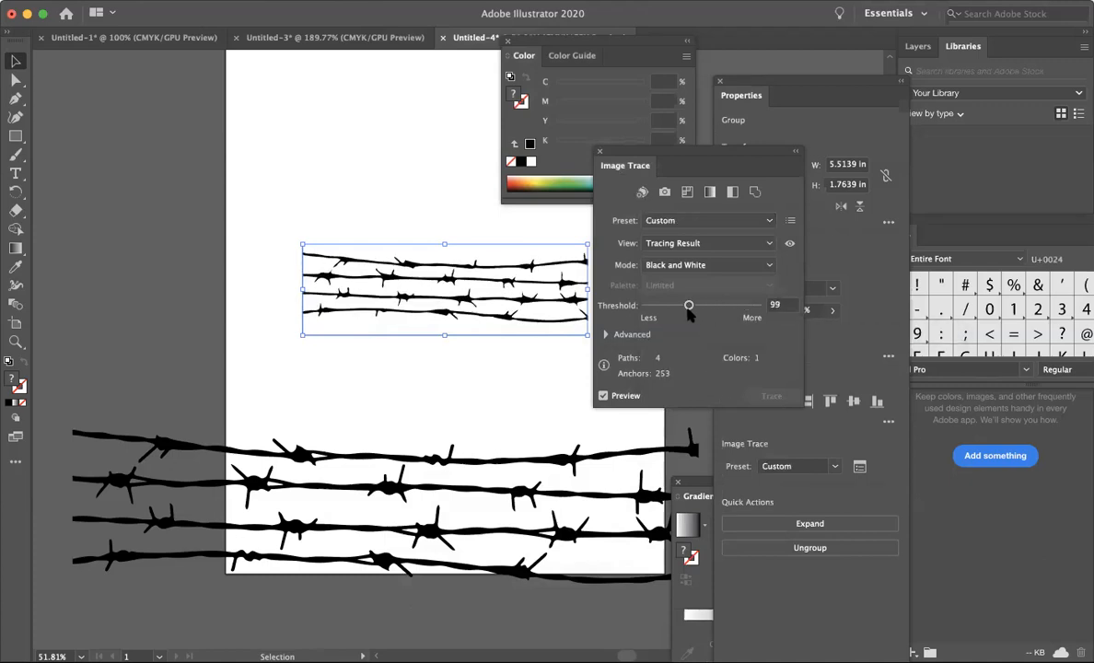
pyautogui.click(700, 309)
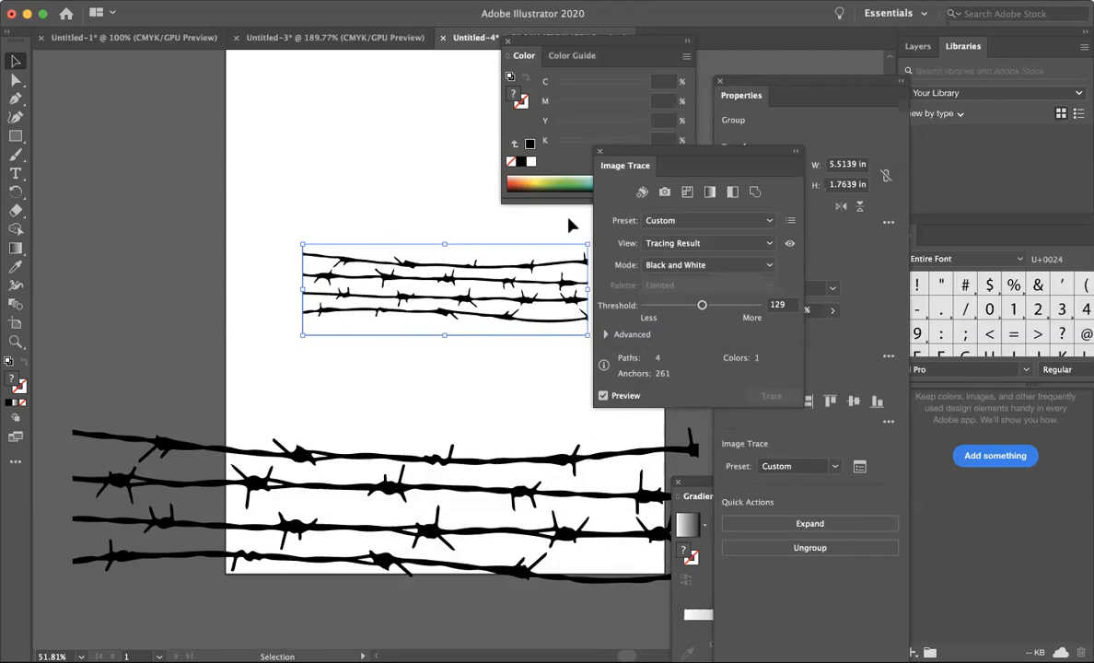
# - Expand the tracing's object and fill into vector paths and move the resulting barbed wire up the artboard
pyautogui.click(175, 1)
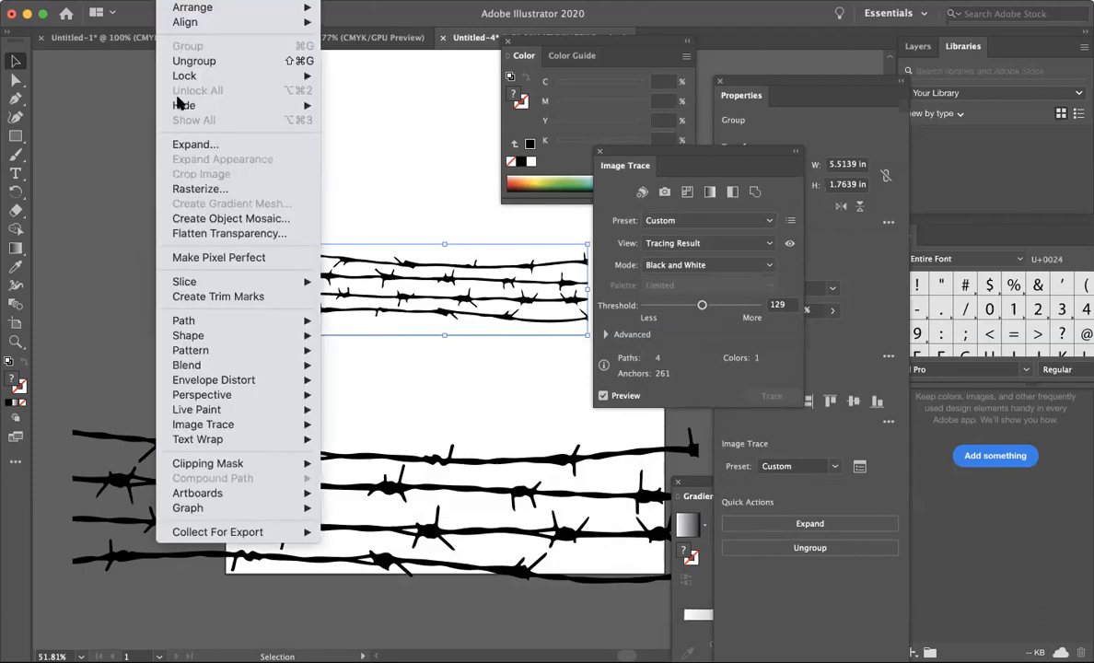
pyautogui.click(188, 146)
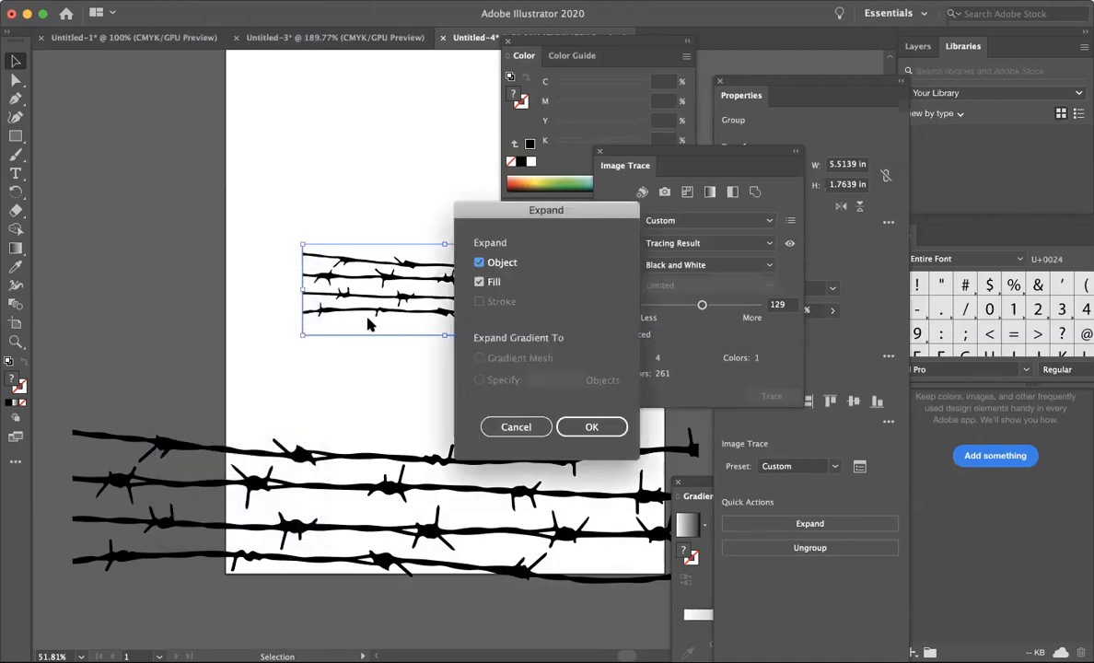
pyautogui.click(588, 428)
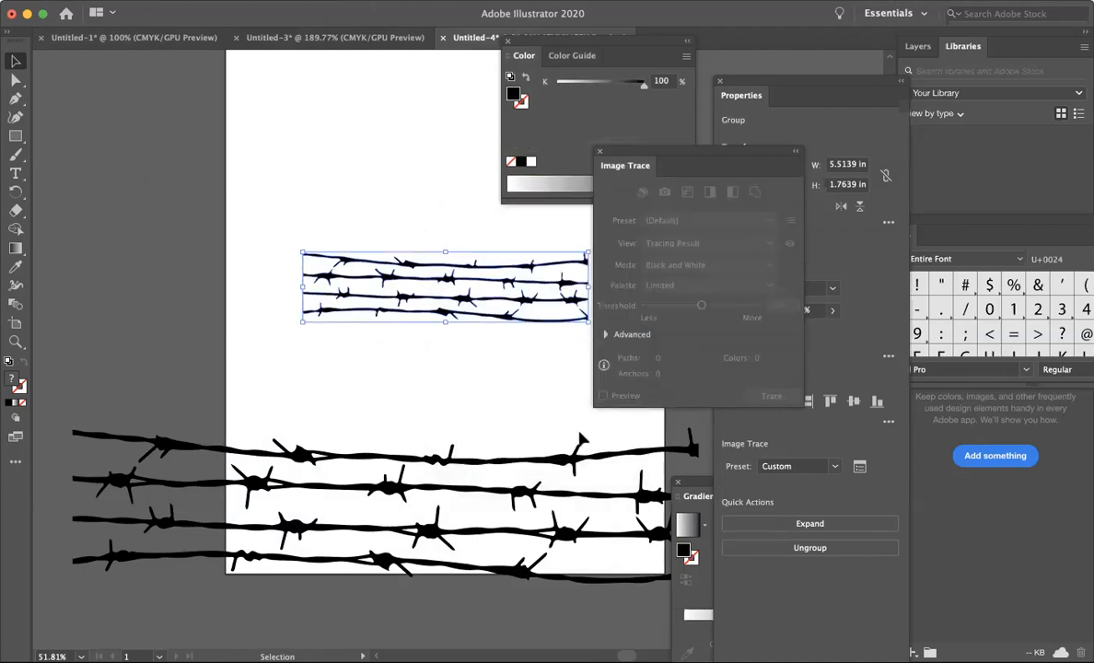
pyautogui.click(499, 407)
pyautogui.click(473, 314)
pyautogui.moveTo(472, 313); pyautogui.dragTo(391, 202)
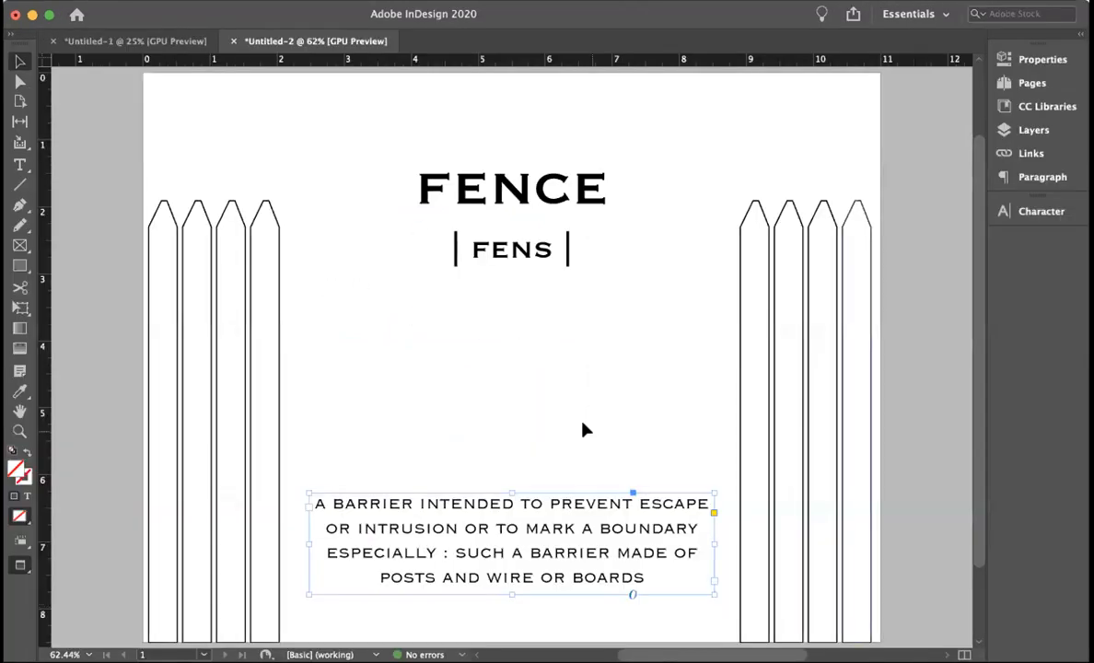
# - Switch to InDesign, paste the traced barbed wire, and enlarge it to about 11.2 in wide across both picket rows
pyautogui.press('super+v')
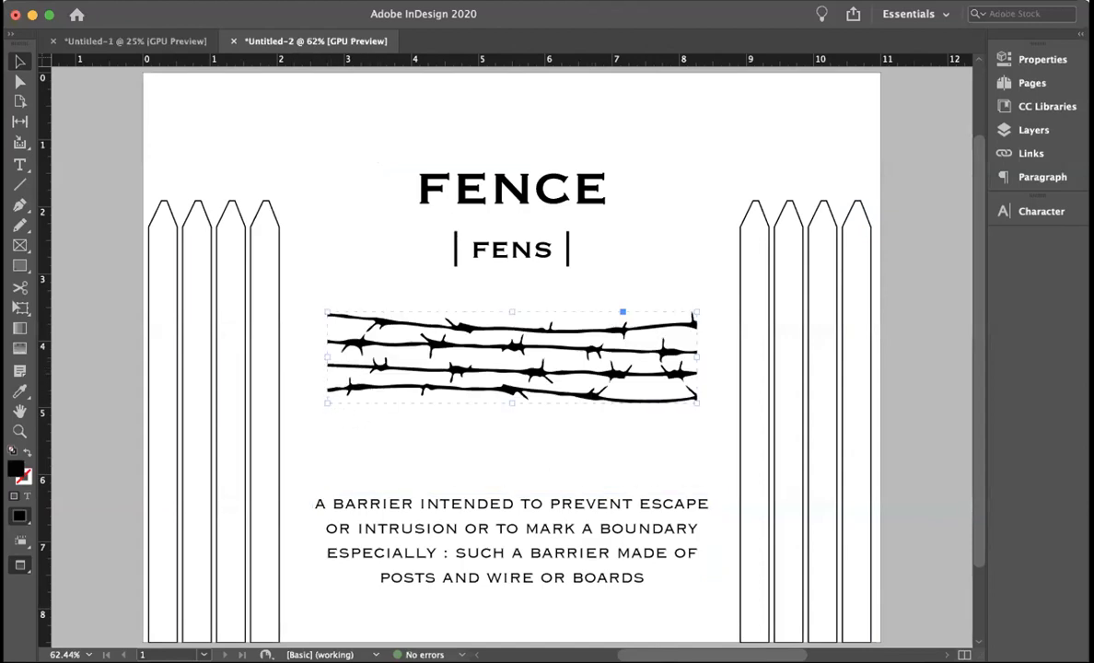
pyautogui.moveTo(327, 402); pyautogui.dragTo(244, 451)
pyautogui.moveTo(696, 311); pyautogui.dragTo(831, 265)
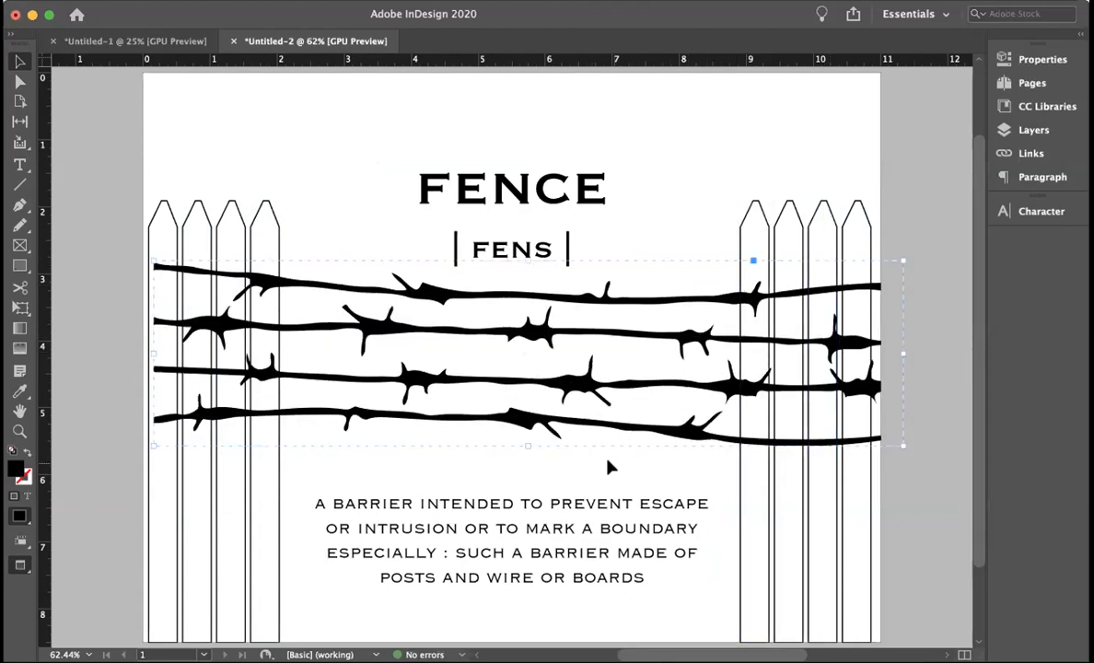
# - Delete the lowest of the four barbed-wire strands
pyautogui.click(566, 468)
pyautogui.click(540, 430)
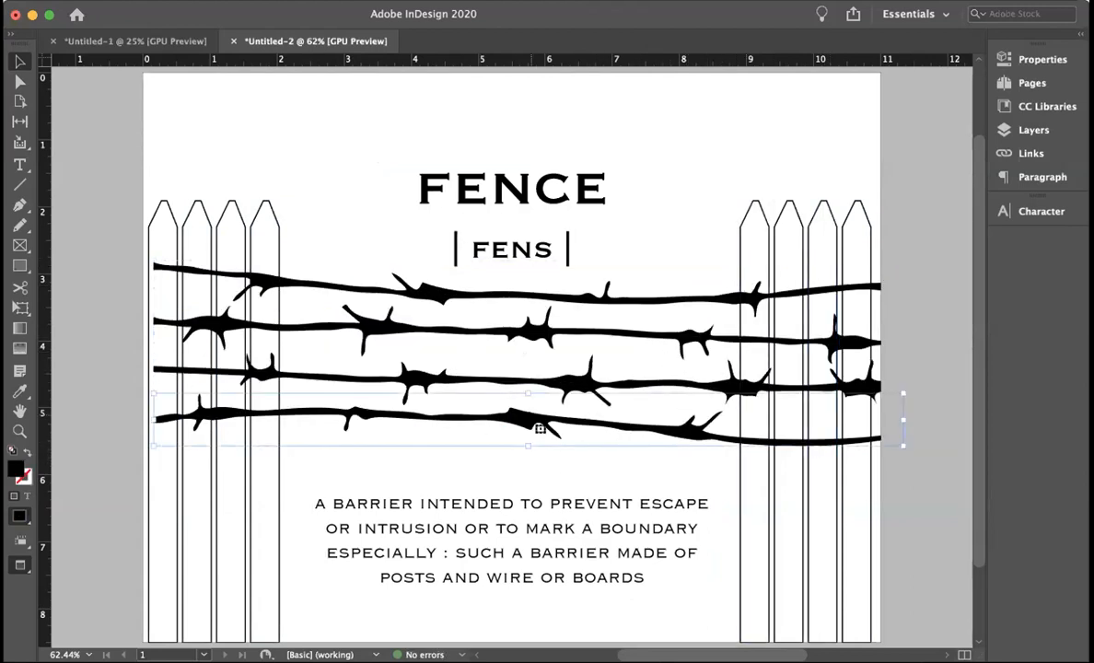
pyautogui.press('Delete')
# - Move the three remaining barbed-wire strands to start at the page's left edge, with their top at about Y 3.5 in
pyautogui.moveTo(351, 256); pyautogui.dragTo(314, 291)
pyautogui.press('super+z')
pyautogui.click(312, 241)
pyautogui.press('Down')
pyautogui.press('Down')
pyautogui.press('Down')
pyautogui.press('Down')
pyautogui.press('Down')
pyautogui.press('Down')
pyautogui.press('Down')
pyautogui.press('Down')
pyautogui.press('Down')
pyautogui.press('Down')
pyautogui.press('Down')
pyautogui.moveTo(378, 338); pyautogui.dragTo(381, 384)
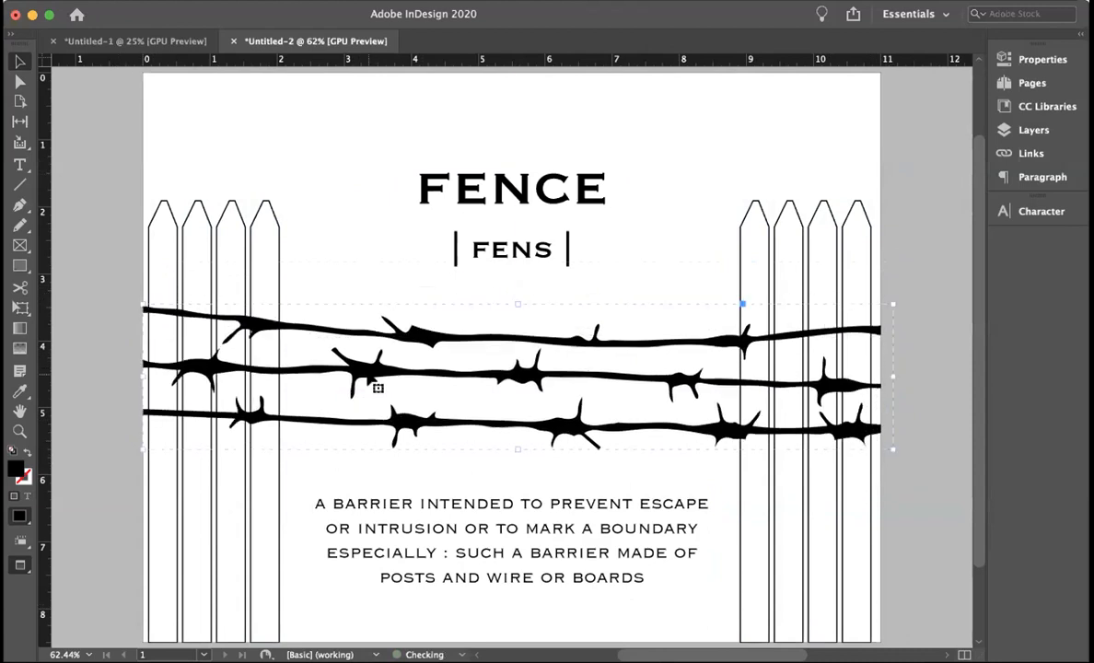
# - Nudge the three barbed-wire strands to start about 0.3 in beyond the page's left edge, with their top at about Y 3.6 in
pyautogui.press('Left')
pyautogui.press('Left')
pyautogui.press('Left')
pyautogui.press('Left')
pyautogui.press('Left')
pyautogui.press('Left')
pyautogui.press('Left')
pyautogui.press('Left')
pyautogui.press('Left')
pyautogui.press('Left')
pyautogui.press('Left')
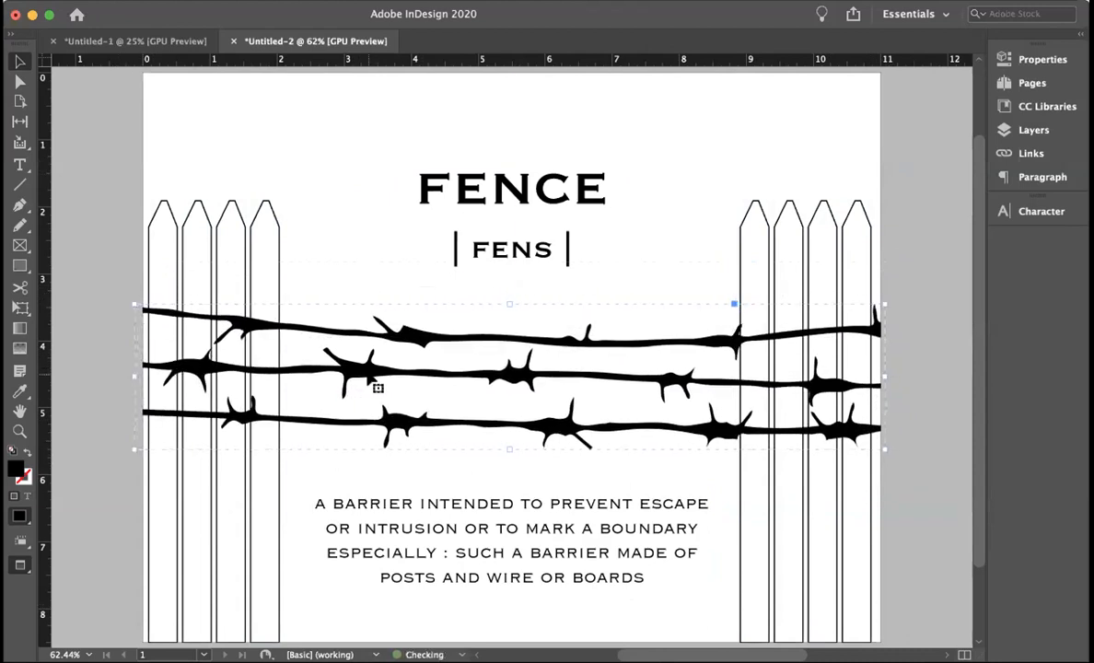
pyautogui.press('Down')
pyautogui.press('Down')
pyautogui.press('Down')
pyautogui.press('Down')
pyautogui.press('Down')
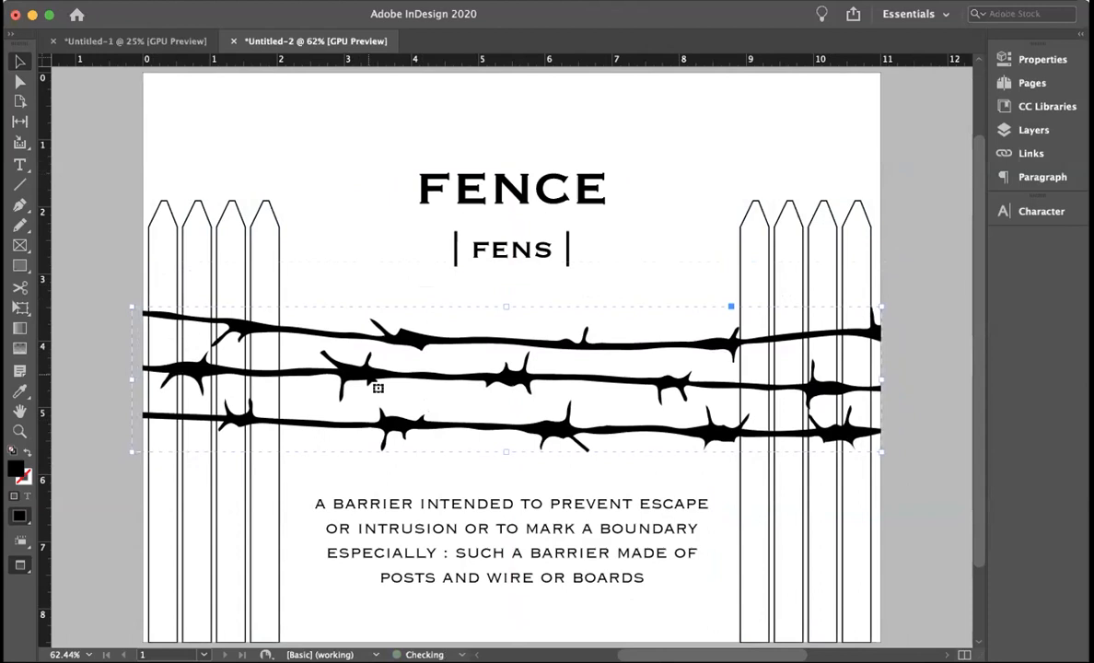
pyautogui.press('Down')
pyautogui.press('Down')
pyautogui.press('Down')
pyautogui.press('Down')
pyautogui.press('Left')
pyautogui.press('Left')
pyautogui.press('Left')
pyautogui.press('Left')
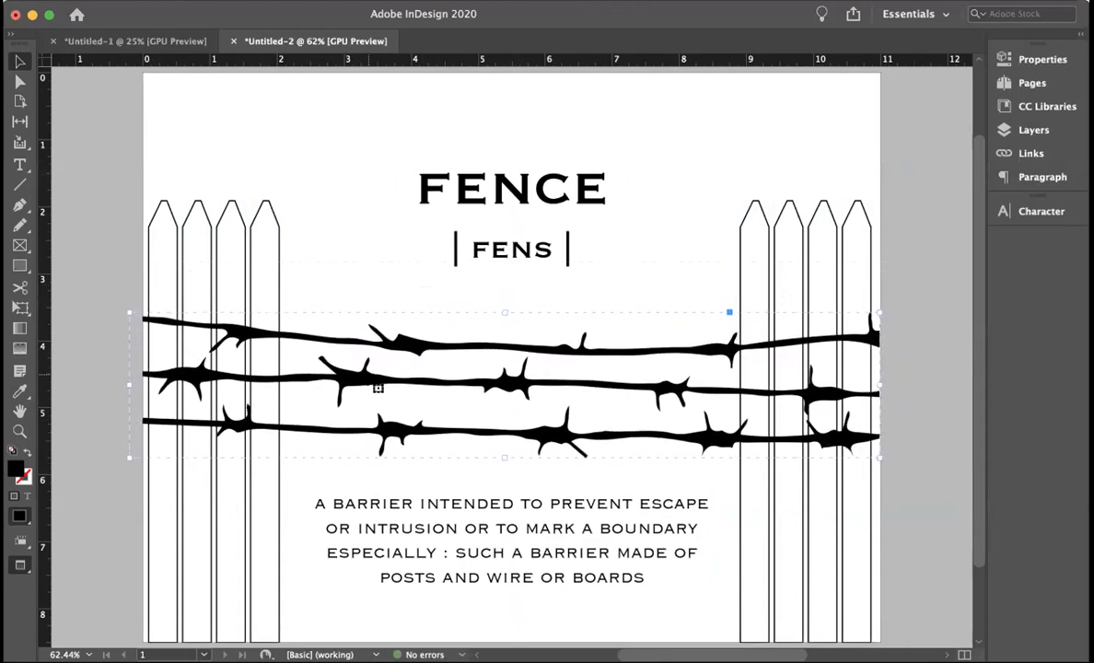
pyautogui.press('Left')
pyautogui.press('Left')
pyautogui.press('Left')
pyautogui.press('Left')
pyautogui.press('Left')
pyautogui.press('Left')
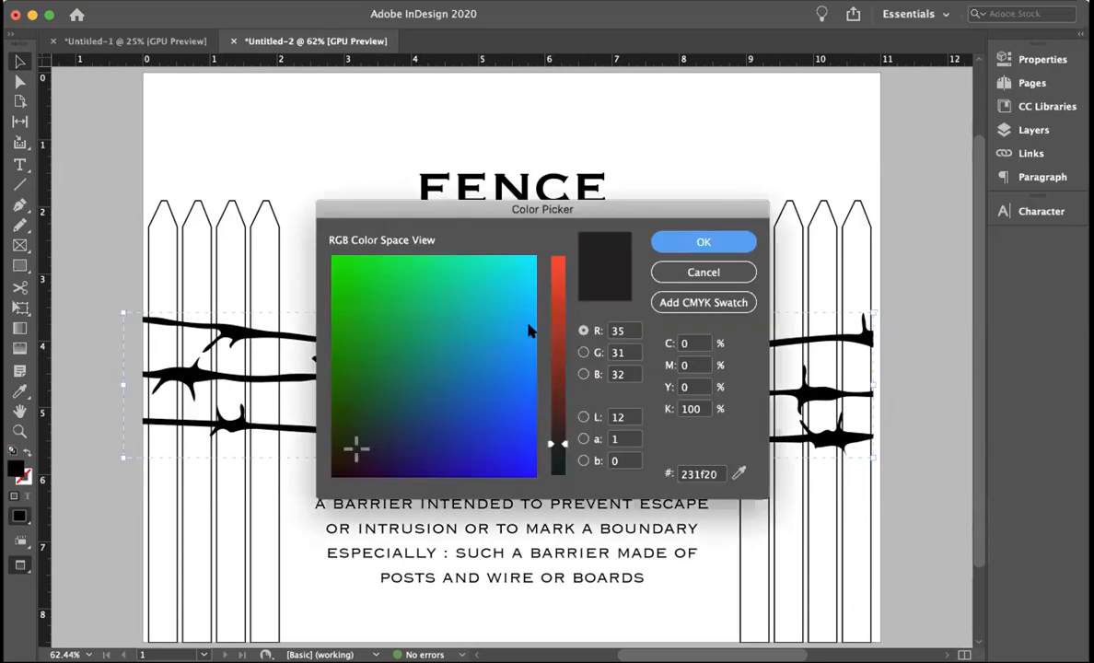
# - Fill the barbed-wire strands with a custom orange-red colour
pyautogui.click(510, 292)
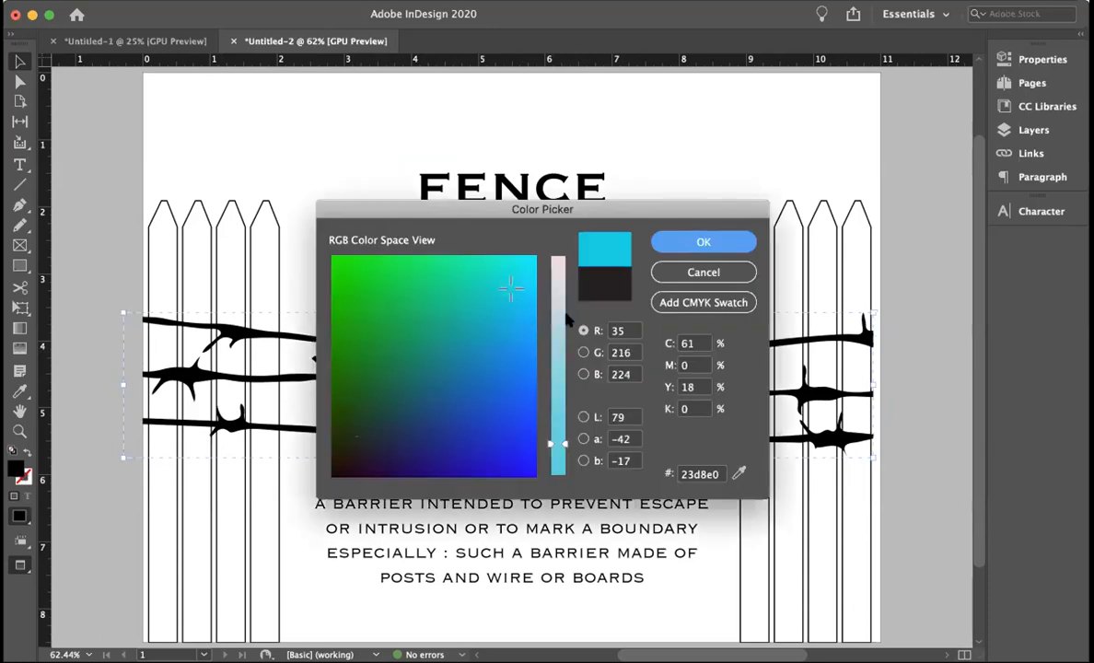
pyautogui.click(519, 311)
pyautogui.click(488, 379)
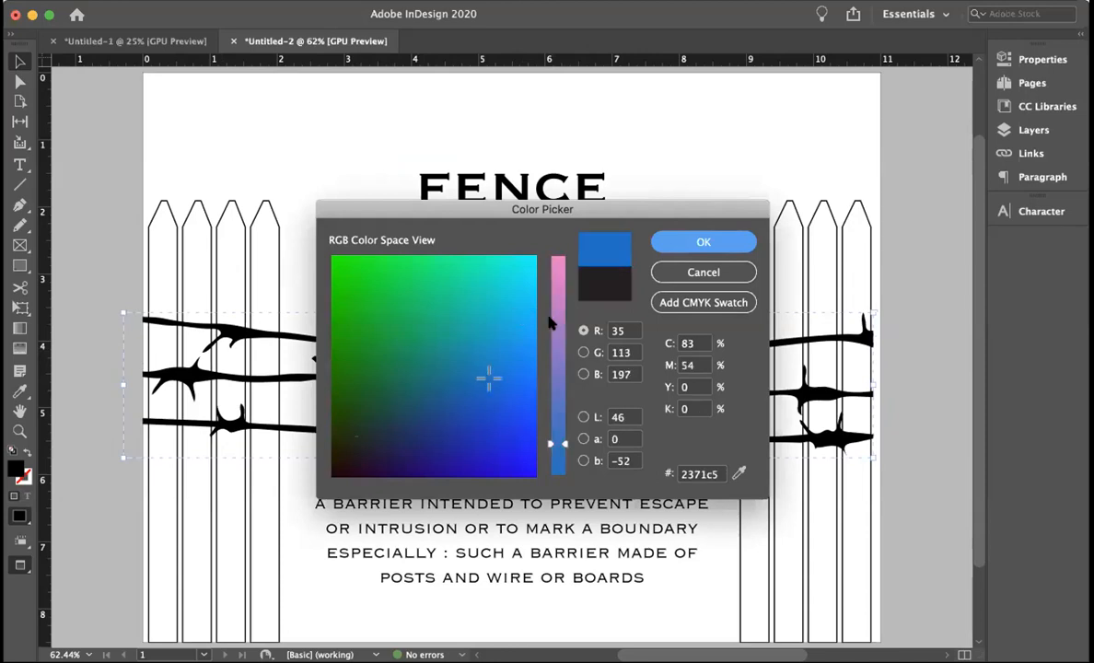
pyautogui.click(558, 293)
pyautogui.moveTo(442, 420)
pyautogui.mouseDown()
pyautogui.moveTo(386, 420)
pyautogui.moveTo(371, 403)
pyautogui.mouseUp()
pyautogui.click(351, 362)
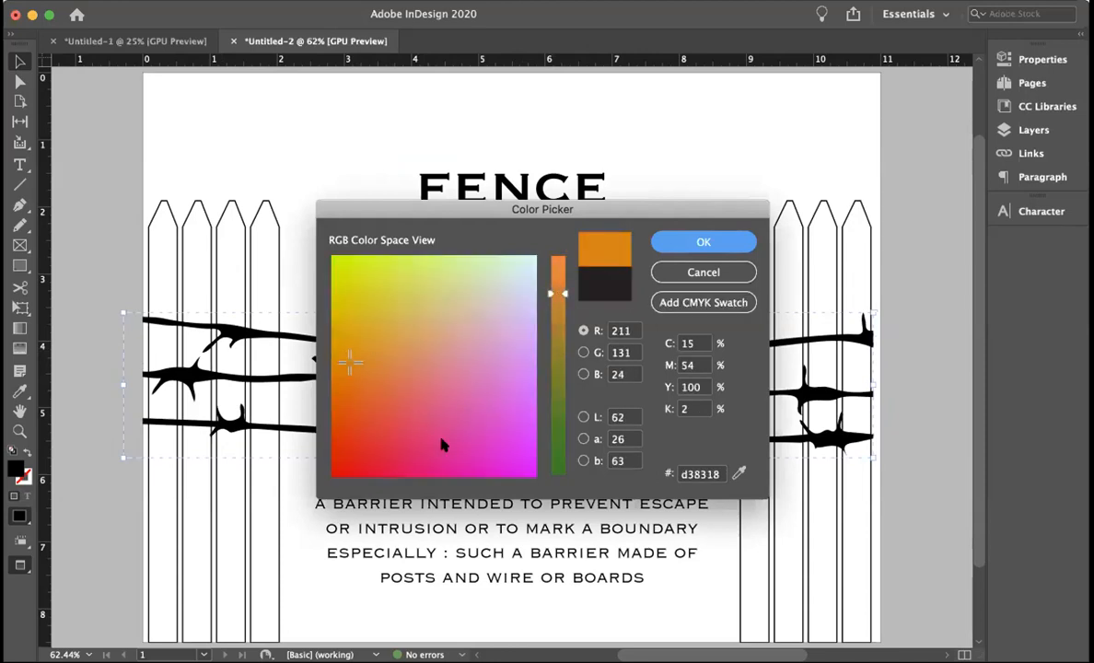
pyautogui.click(341, 440)
pyautogui.click(700, 242)
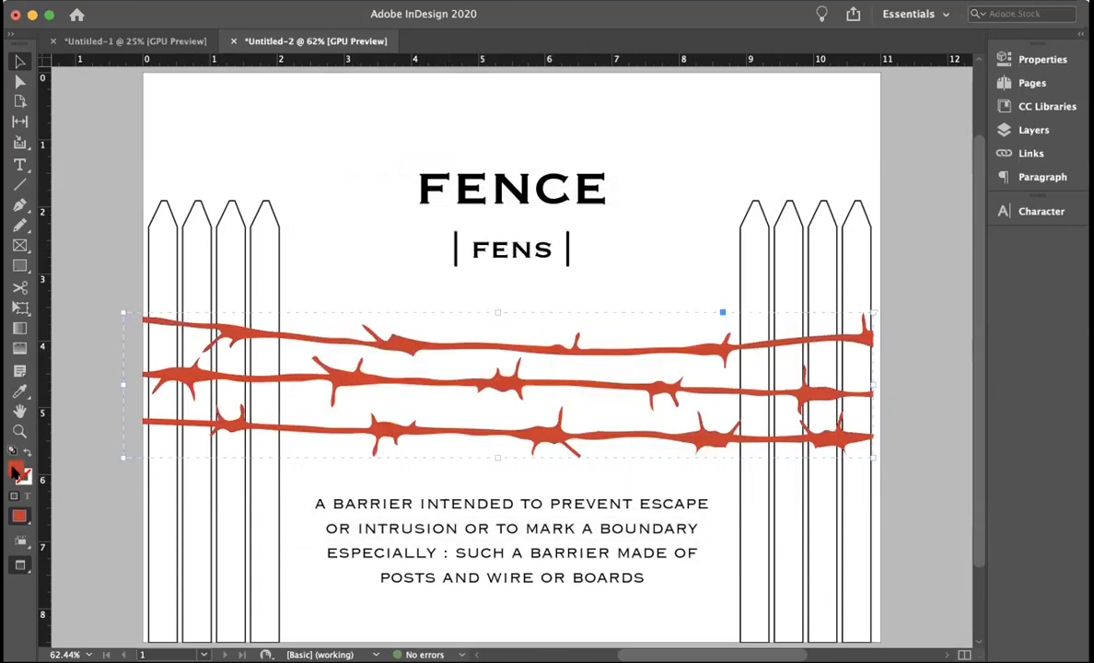
# - Compare the layout with the Untitled-1 reference and move the barbed wire about 0.1 in right to meet the page's right edge
pyautogui.click(175, 42)
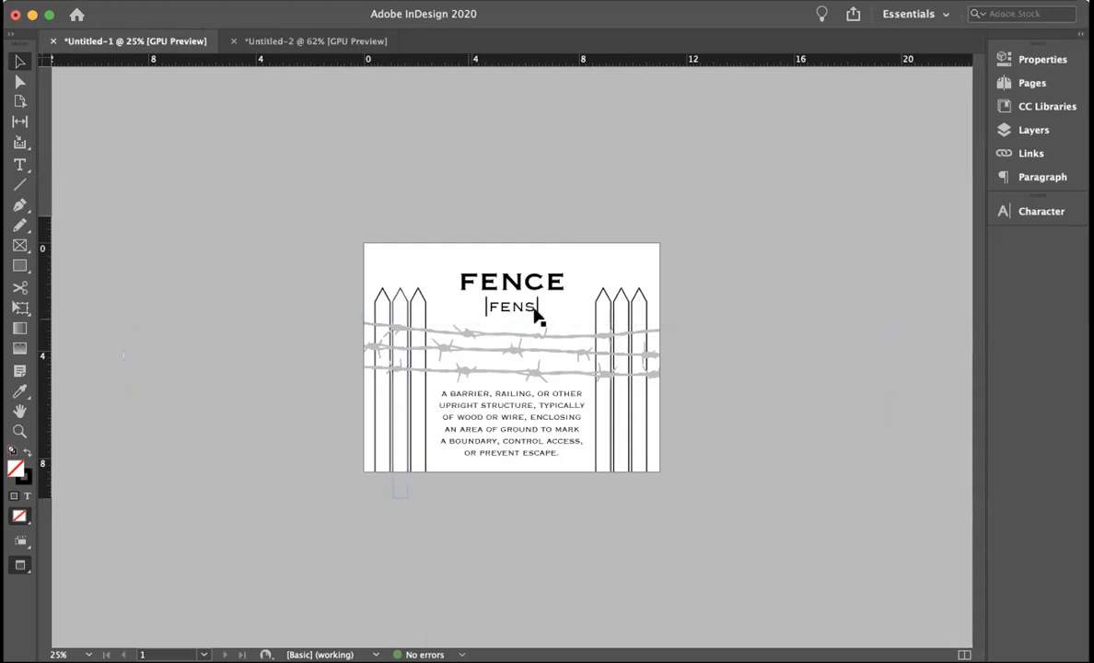
pyautogui.click(308, 44)
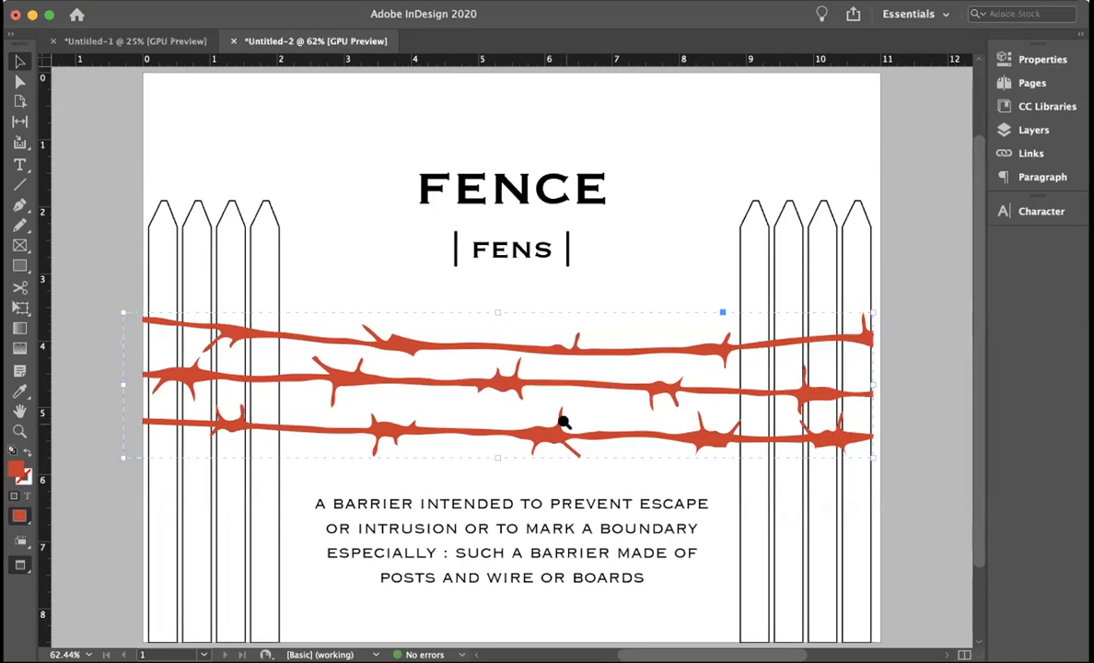
pyautogui.press('super+minus')
pyautogui.press('super+minus')
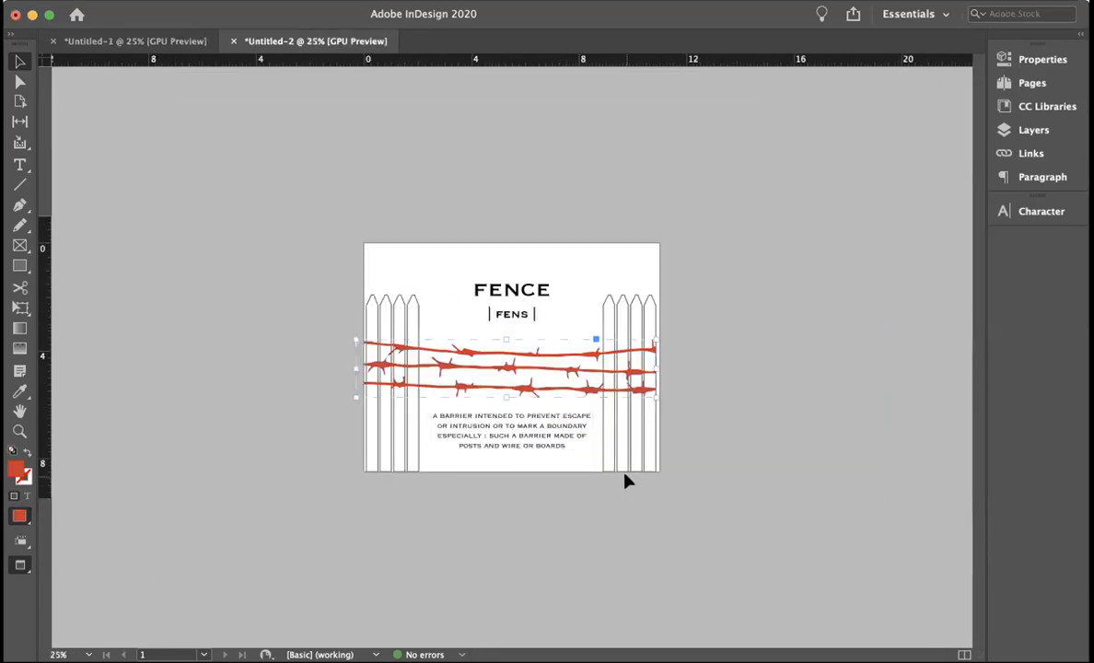
pyautogui.moveTo(591, 390); pyautogui.dragTo(597, 392)
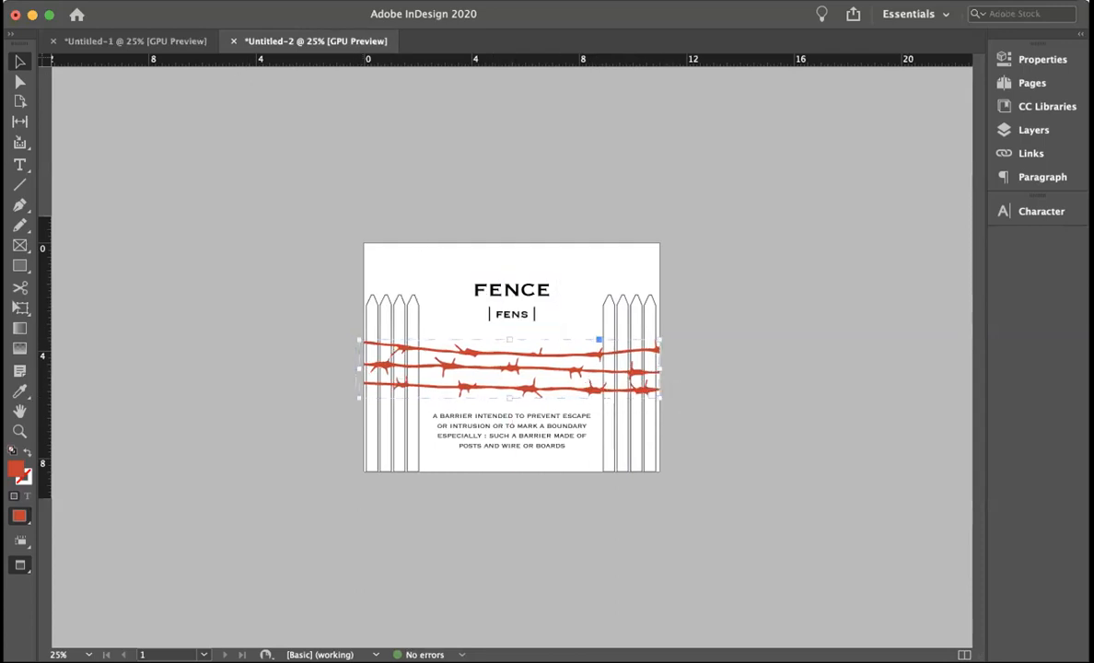
# - Examine the file formats offered for exporting the layout and close the export without saving
pyautogui.click(57, 0)
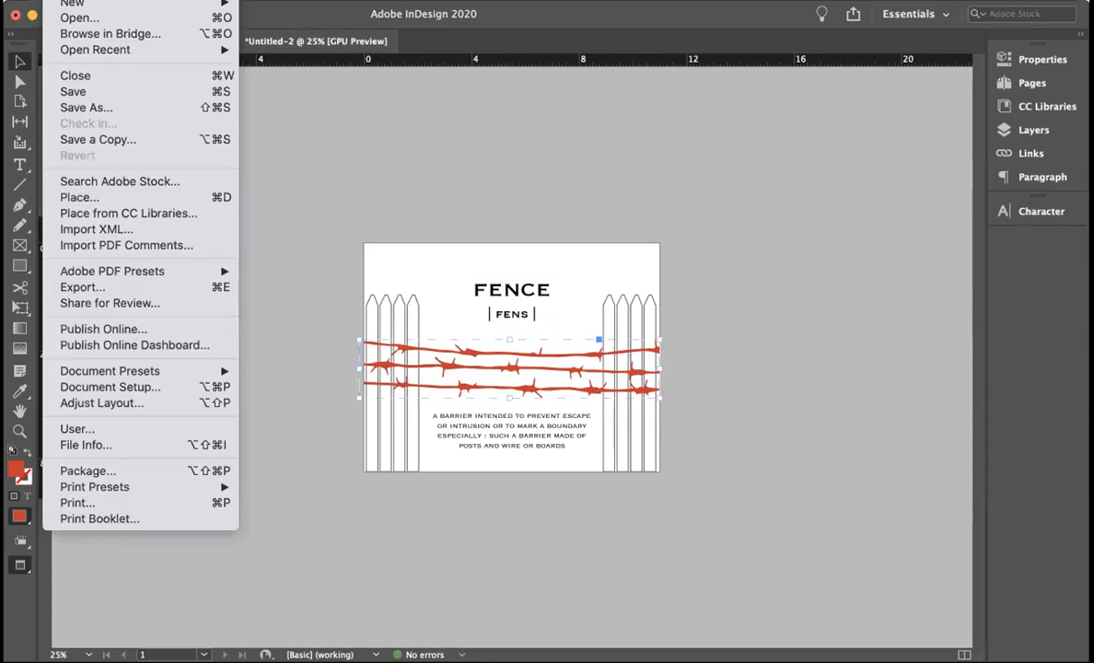
pyautogui.click(106, 291)
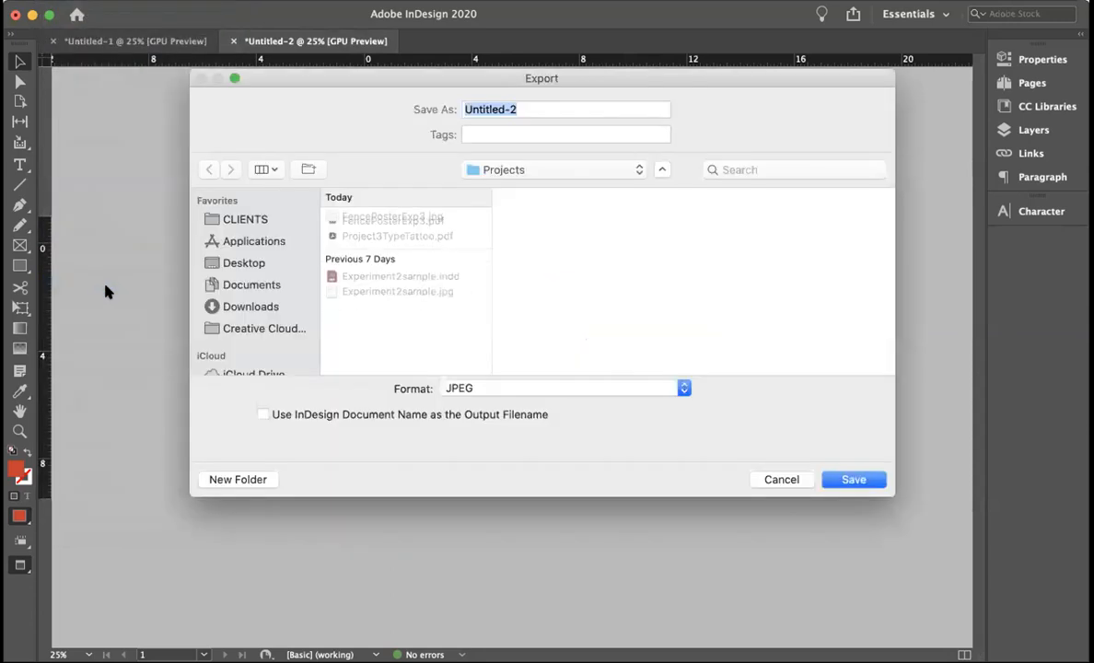
pyautogui.click(495, 387)
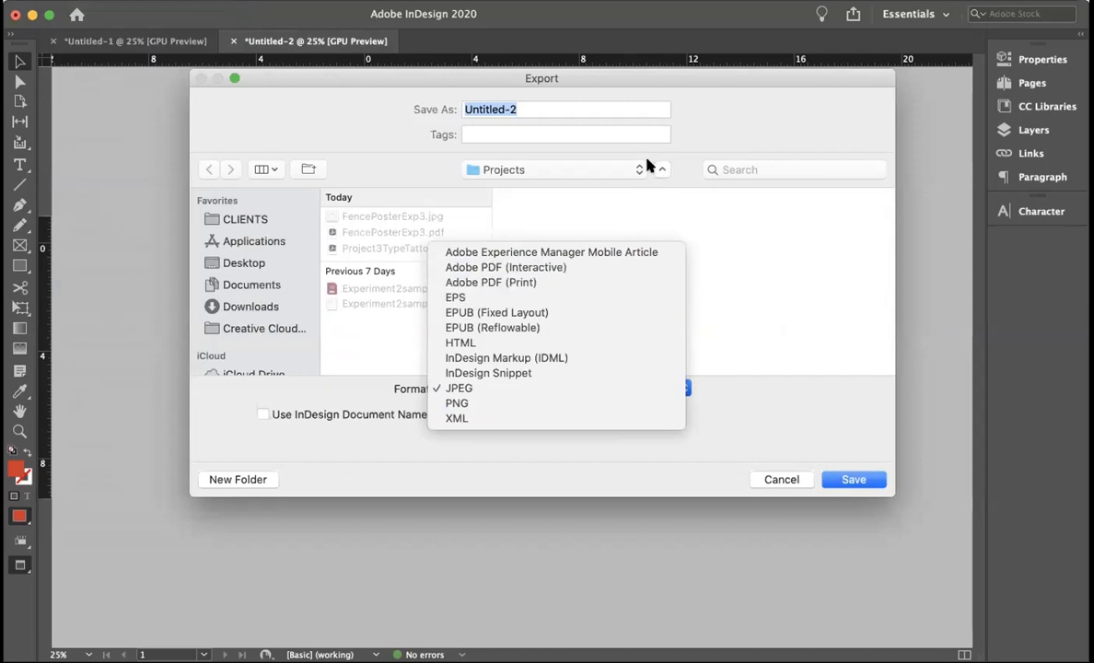
pyautogui.click(685, 141)
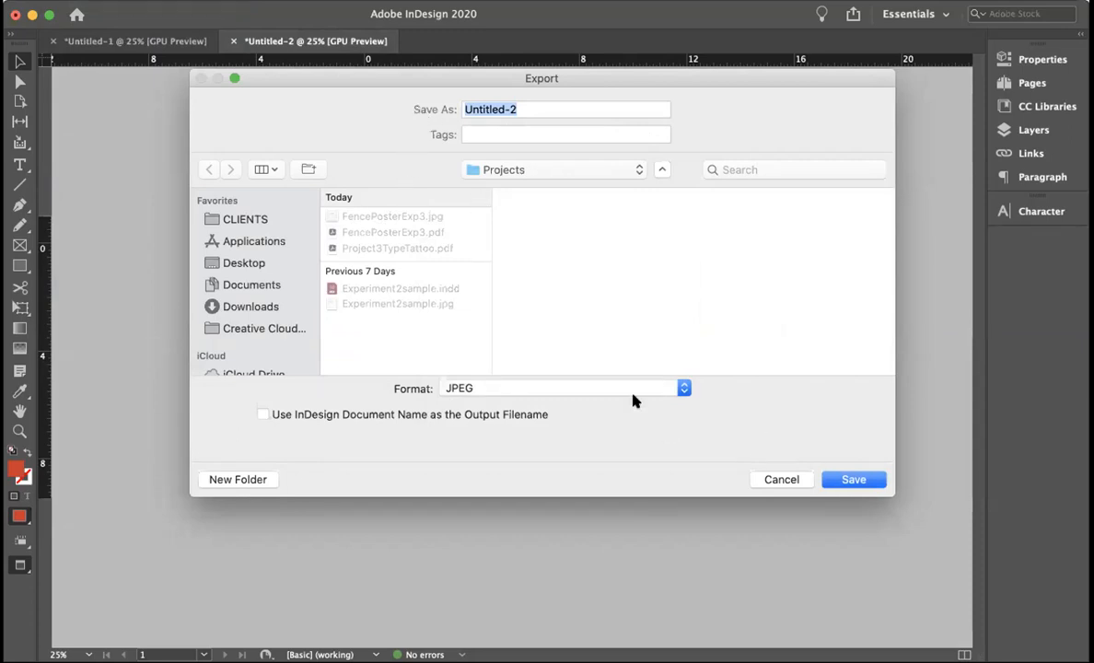
pyautogui.click(779, 479)
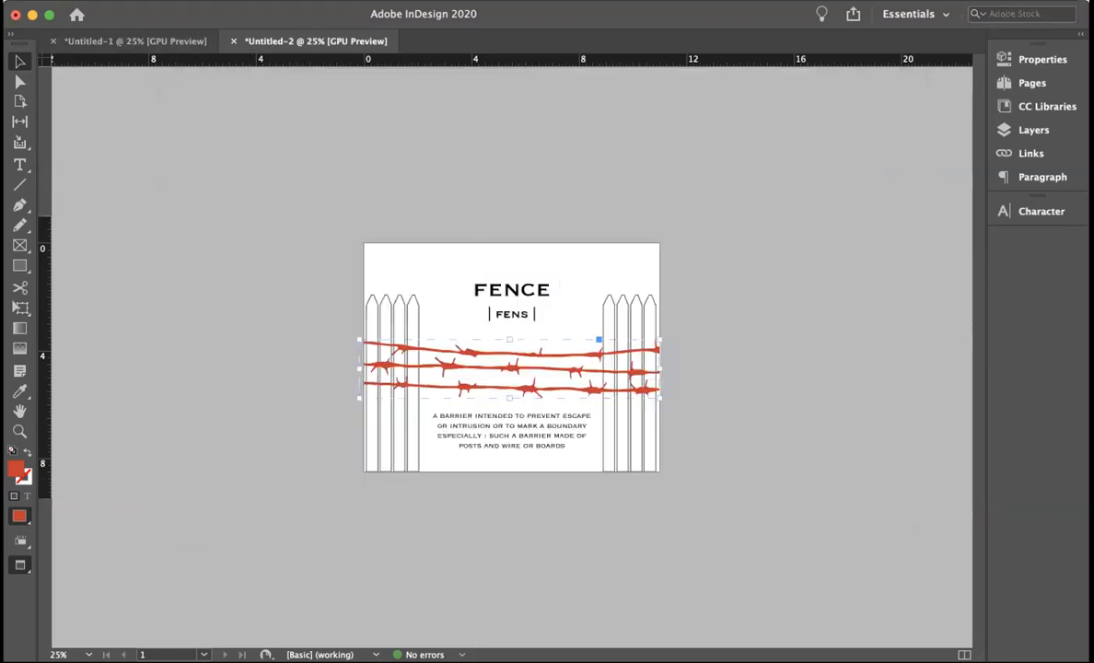
pyautogui.click(61, 1)
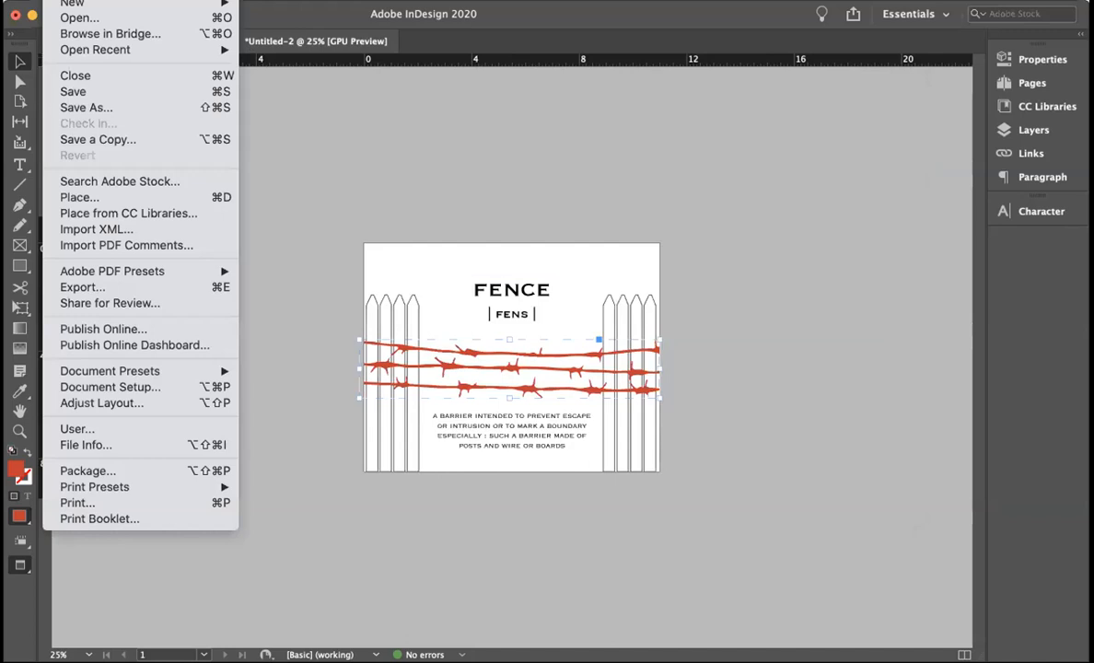
pyautogui.click(343, 20)
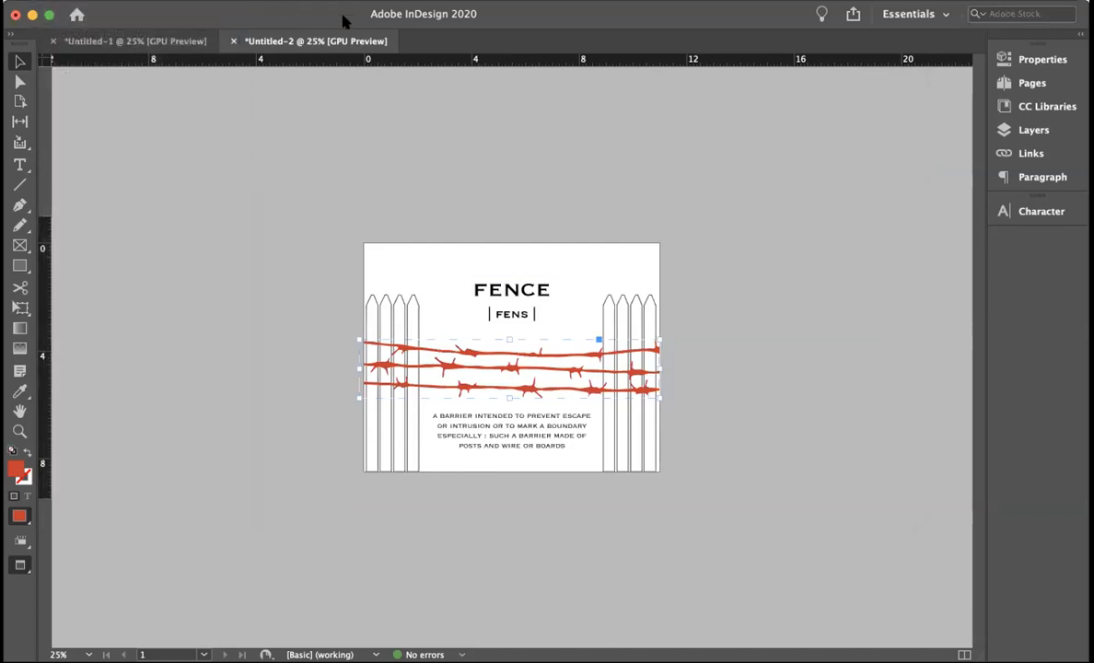